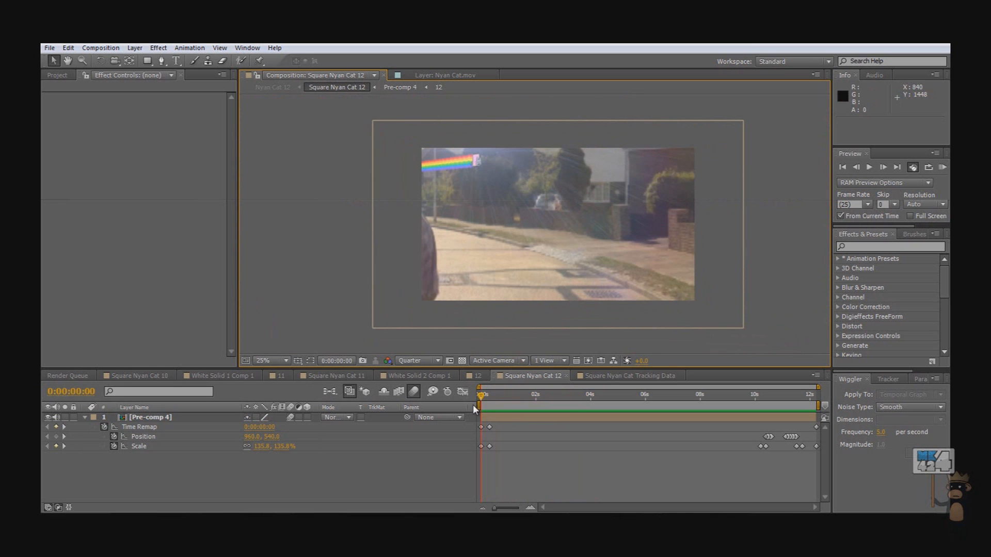
- Play a RAM preview of Square Nyan Cat 12 and check the opening frames up to 0:00:00:15
click(938, 170)
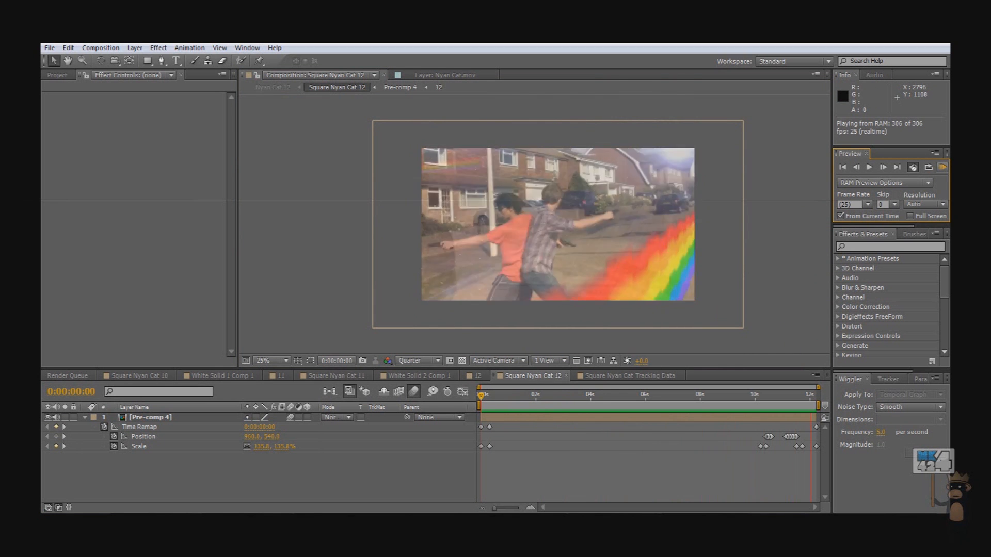
click(488, 395)
mouse_move(487, 395)
mouse_down()
mouse_move(469, 395)
mouse_move(504, 401)
mouse_up()
click(497, 394)
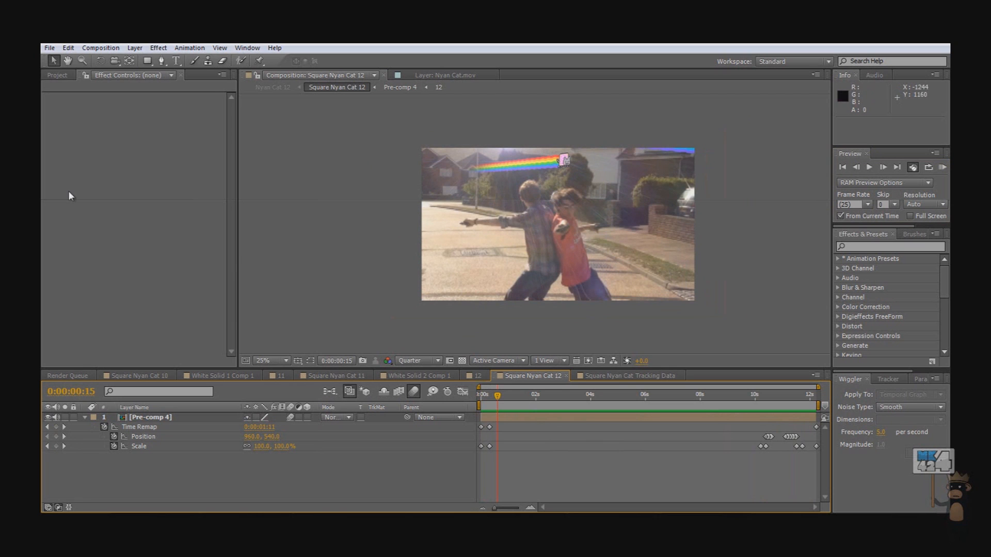
- Move the current time to 0:00:00:10 and open the nested Pre-comp 4 composition from its layer
click(494, 398)
mouse_move(493, 401)
mouse_down()
mouse_move(526, 399)
mouse_move(491, 401)
mouse_up()
double_click(169, 417)
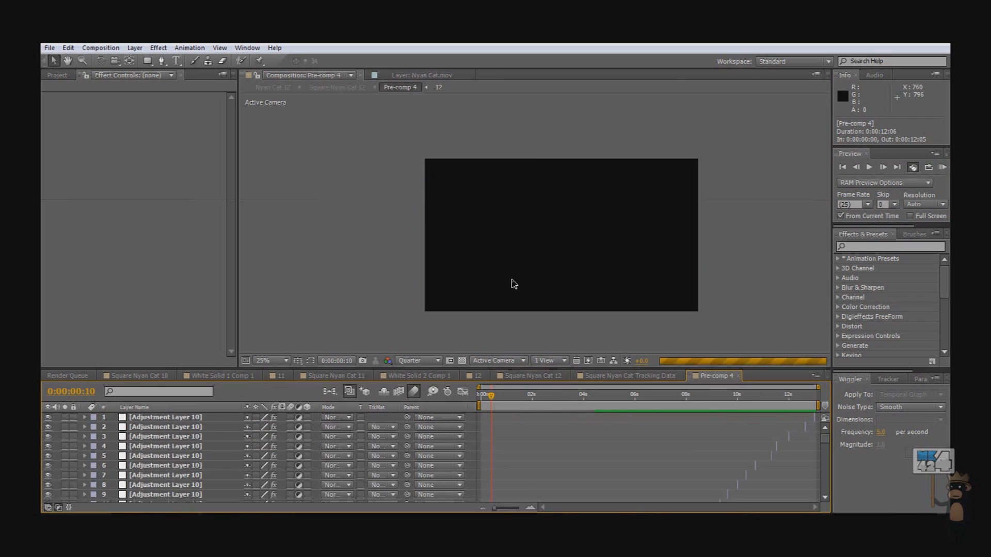
drag(547, 288, 537, 263)
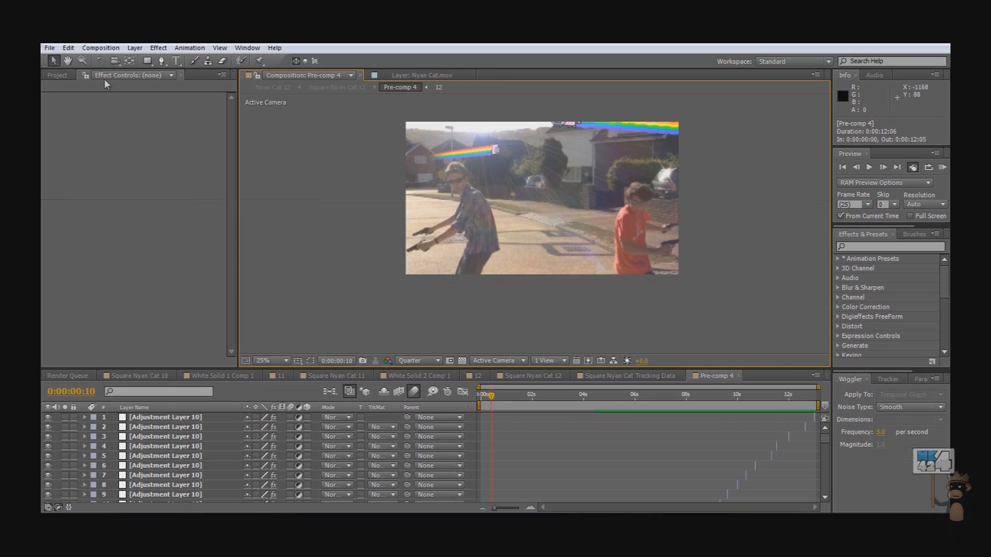
- Add Pre-comp 4 to the render queue and set its output module to JPEG Sequence with High quality and Baseline ("Standard") format
click(108, 49)
click(115, 133)
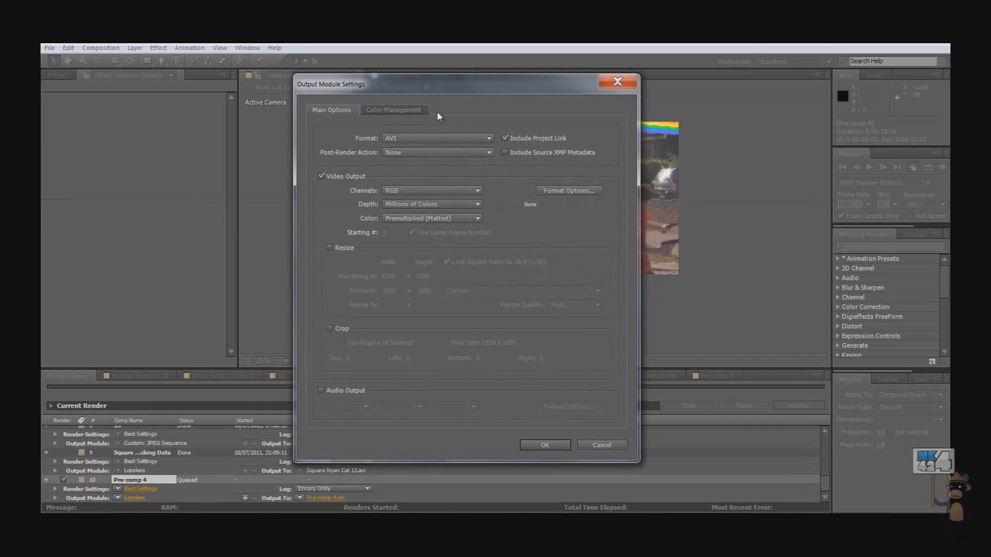
click(413, 138)
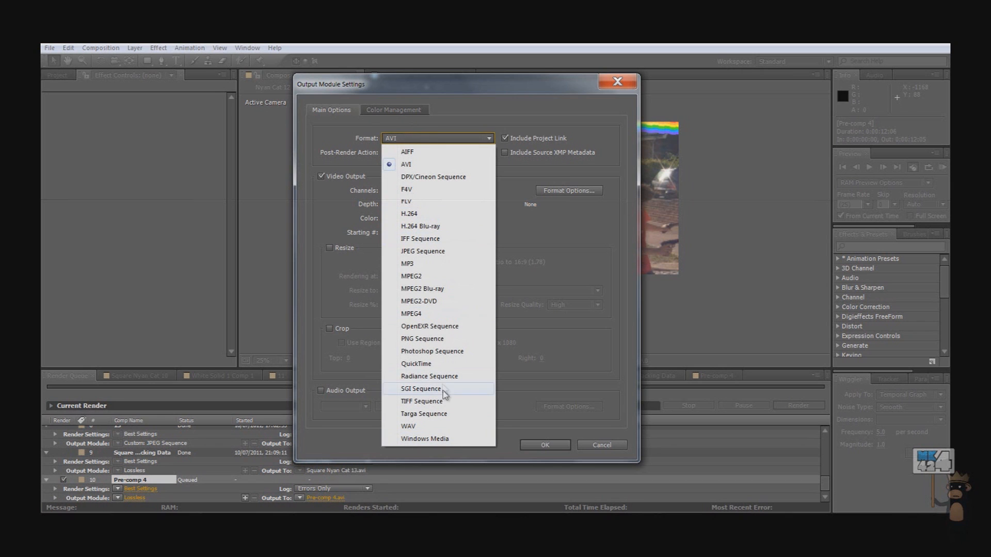
click(427, 251)
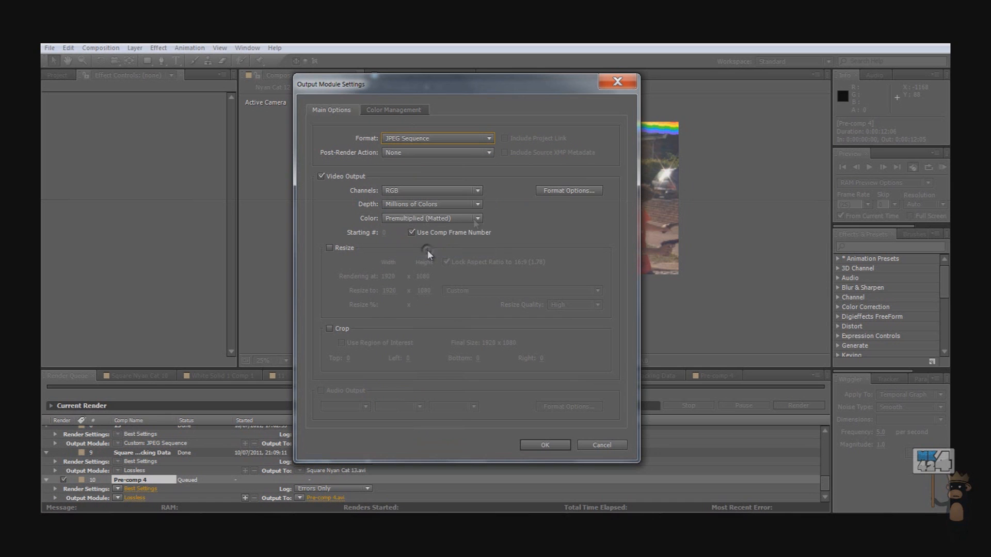
click(573, 191)
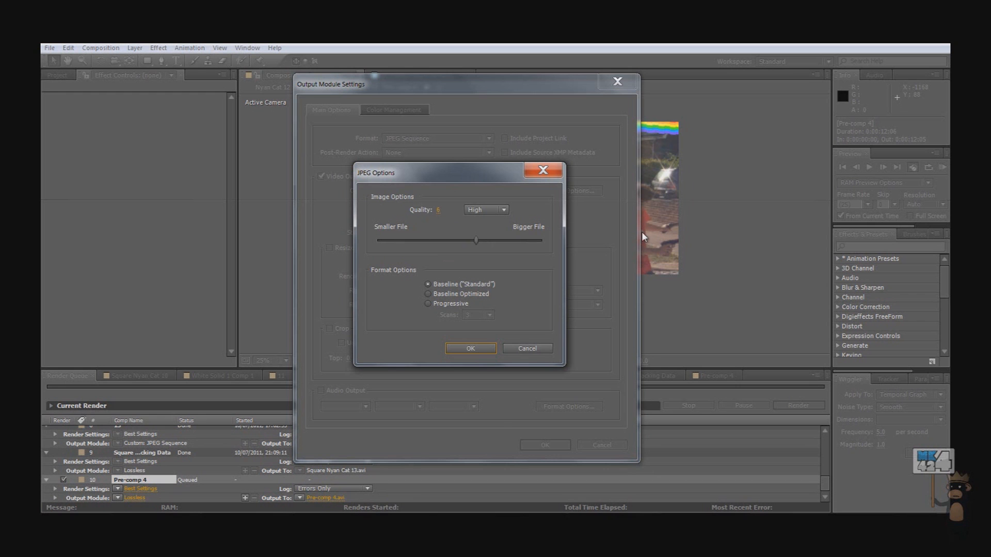
click(466, 349)
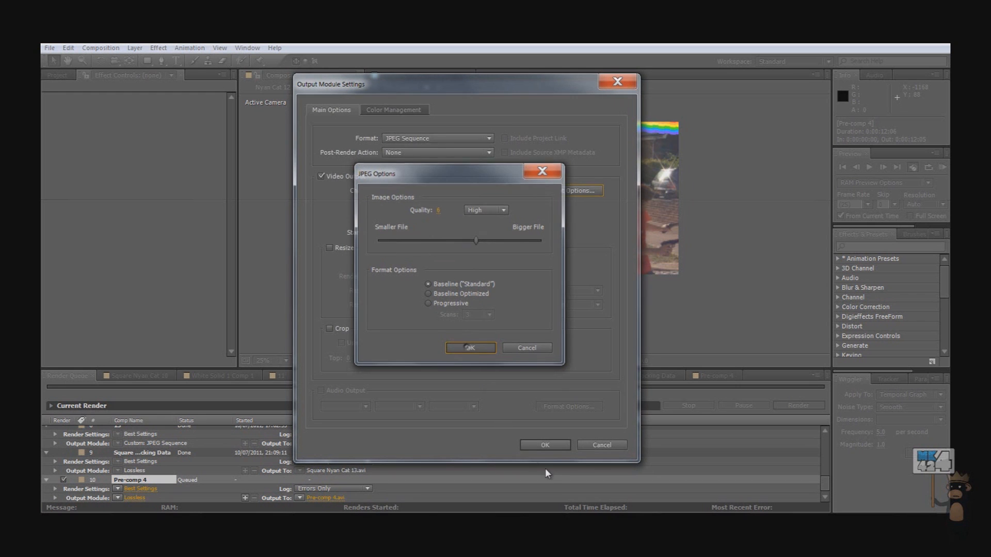
click(550, 445)
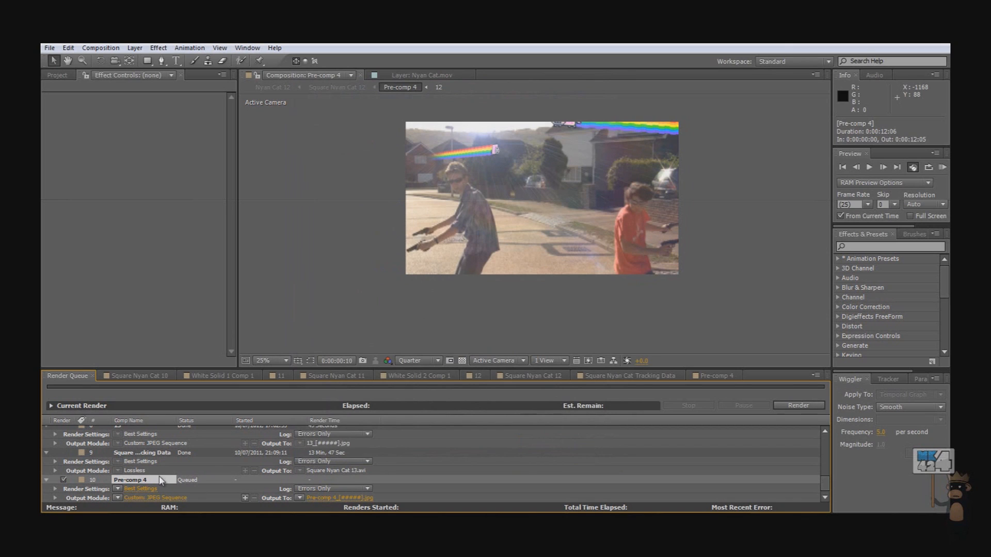
- Remove the Pre-comp 4 item from the render queue and return to the Pre-comp 4 composition
scroll(159, 475, up, 1)
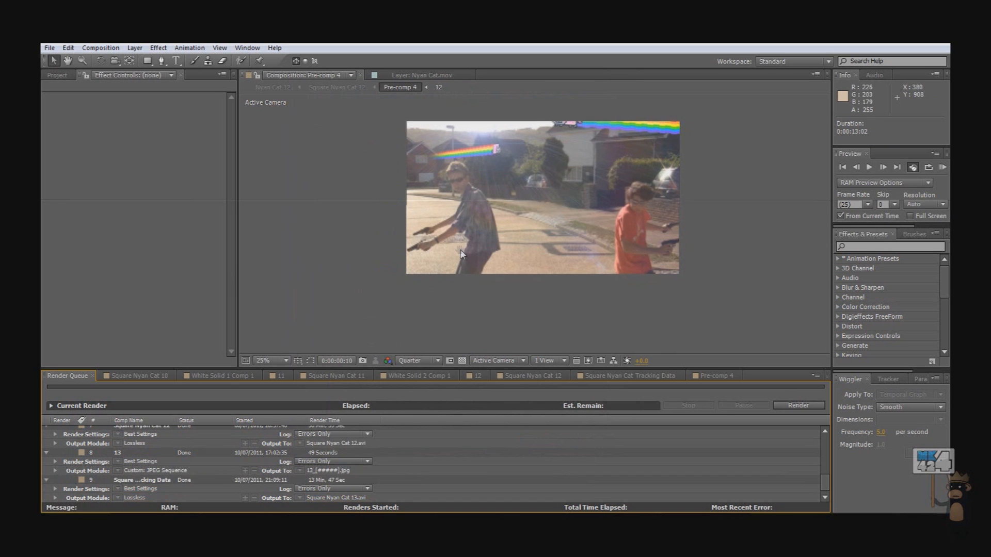
click(543, 257)
scroll(543, 256, up, 2)
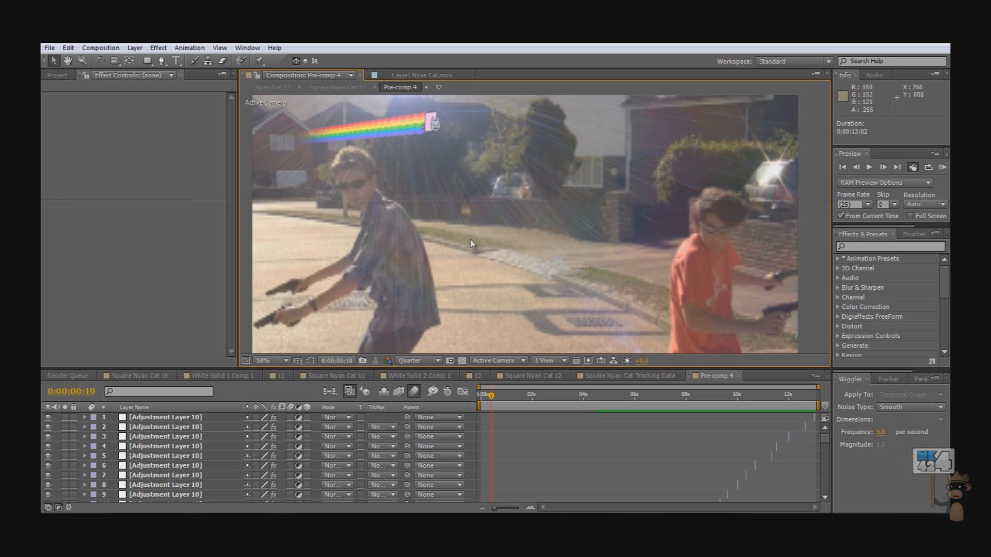
- Select the Camera_1_Shape1 layer at the end of Pre-comp 4's layer stack
drag(469, 238, 454, 243)
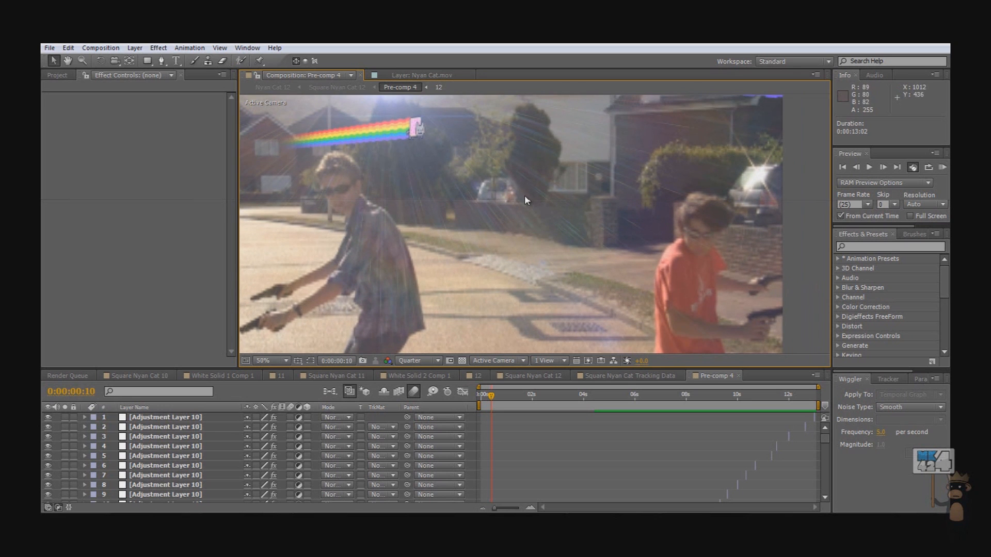
drag(519, 205, 535, 244)
scroll(533, 269, down, 1)
scroll(534, 272, up, 1)
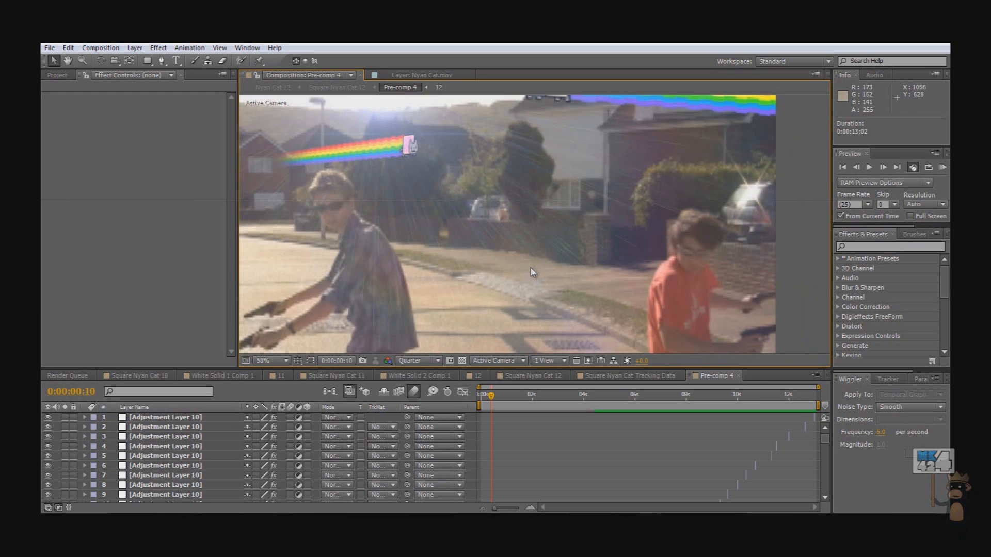
scroll(558, 298, down, 1)
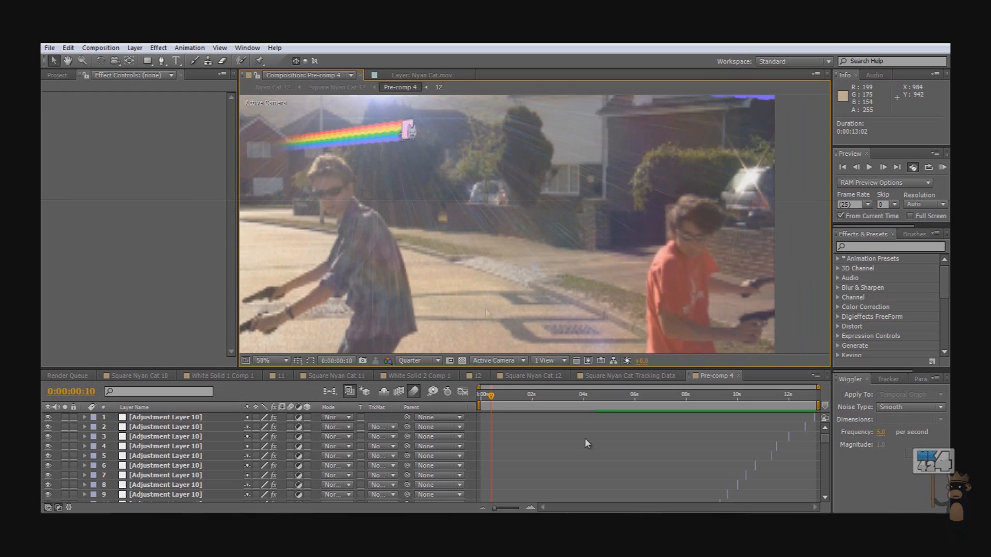
scroll(488, 444, down, 15)
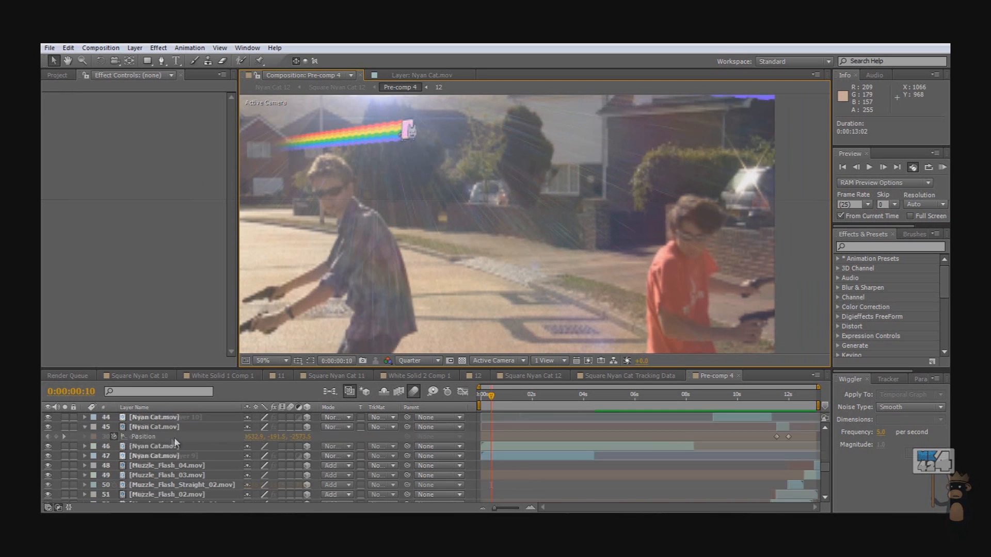
scroll(170, 465, down, 9)
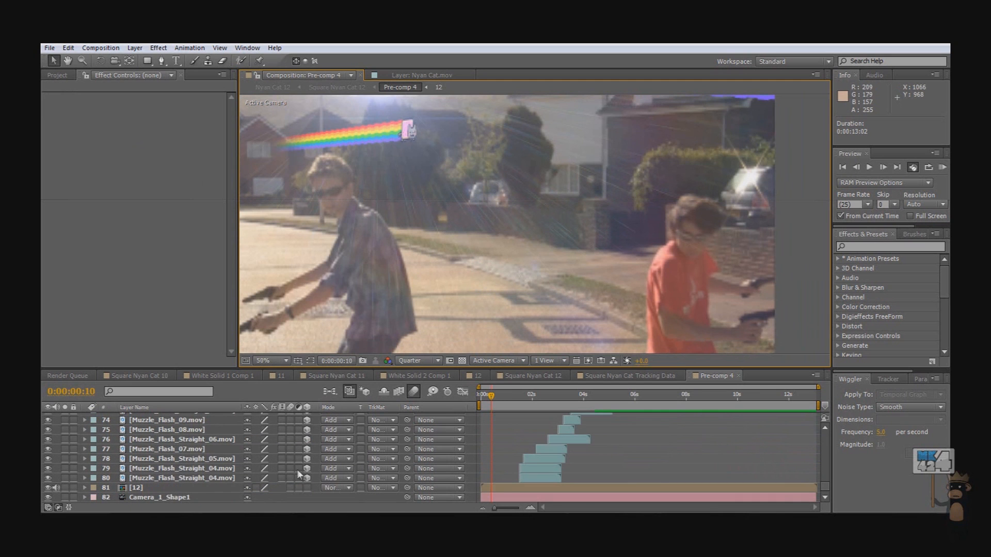
click(149, 494)
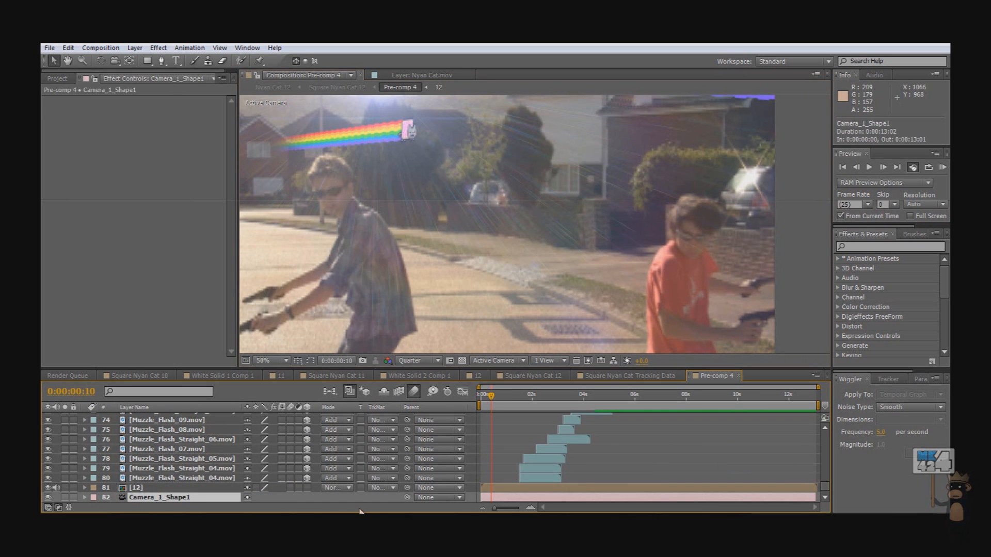
scroll(502, 274, down, 3)
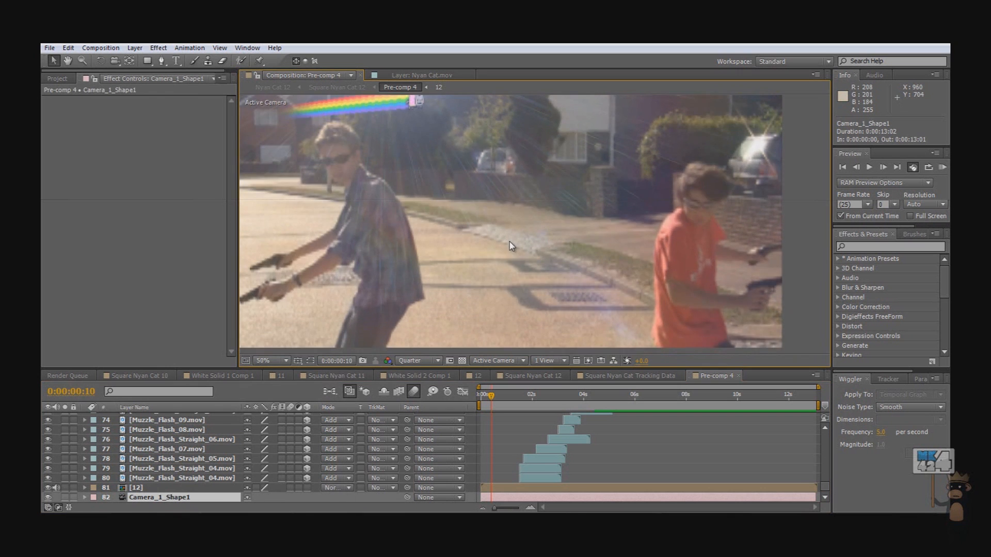
scroll(507, 244, up, 1)
scroll(507, 243, down, 1)
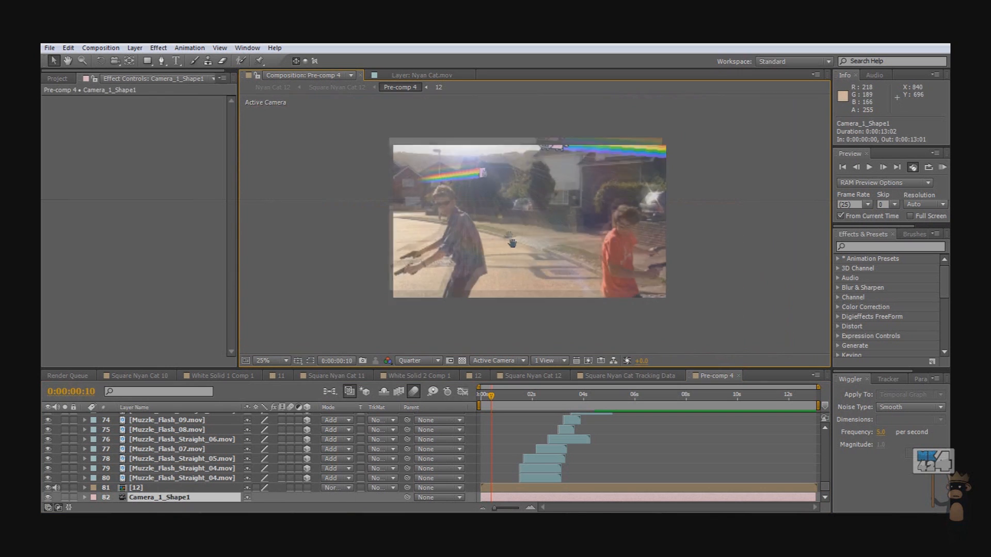
scroll(514, 220, up, 1)
scroll(514, 220, down, 1)
scroll(493, 223, up, 1)
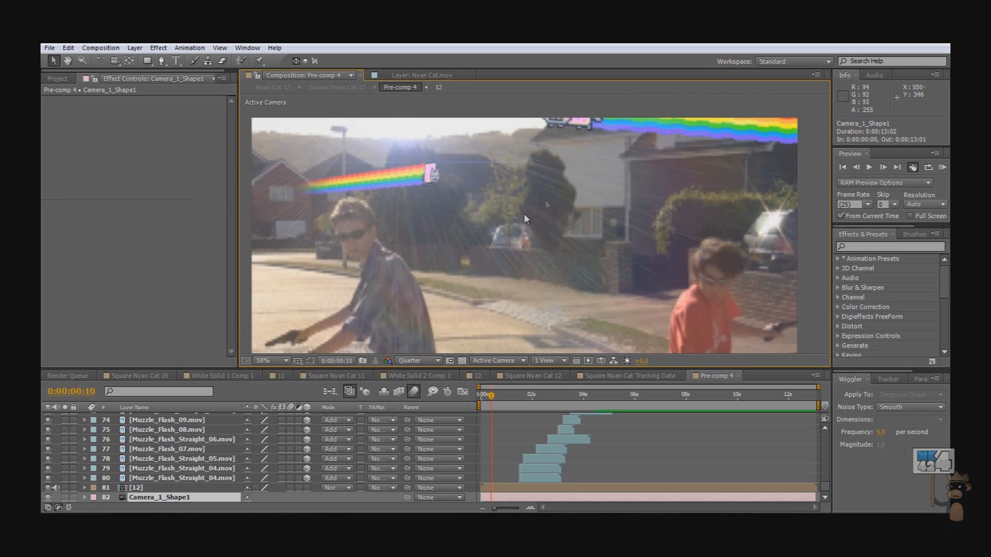
- Solo the [12] footage layer in Pre-comp 4 to show the shot without its effects
click(167, 489)
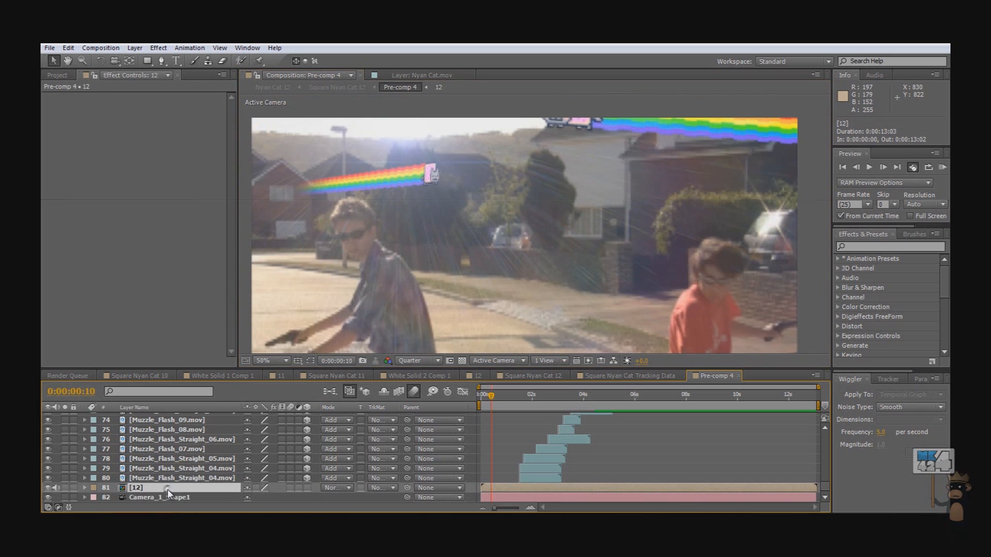
scroll(466, 286, up, 1)
scroll(466, 287, down, 1)
drag(488, 323, 491, 249)
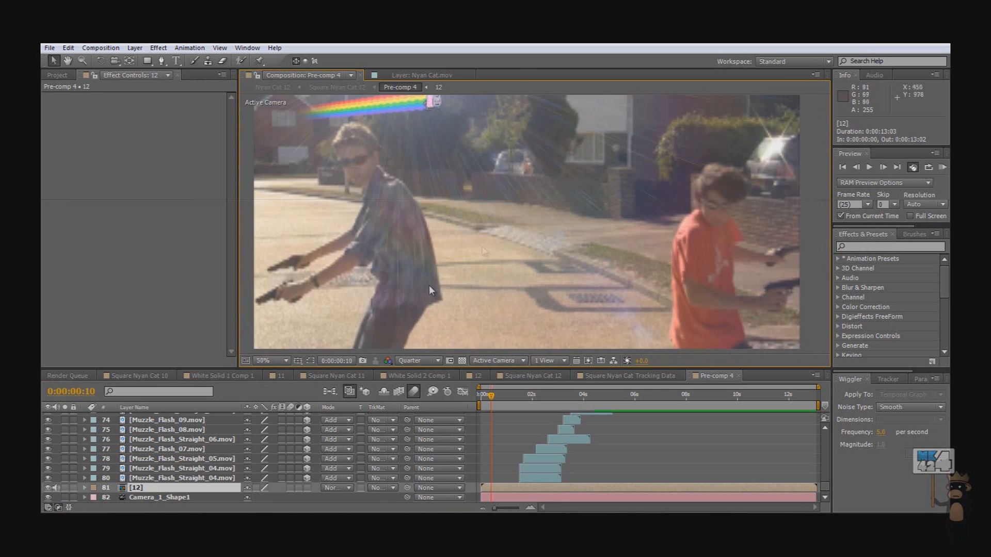
click(65, 487)
scroll(515, 202, down, 2)
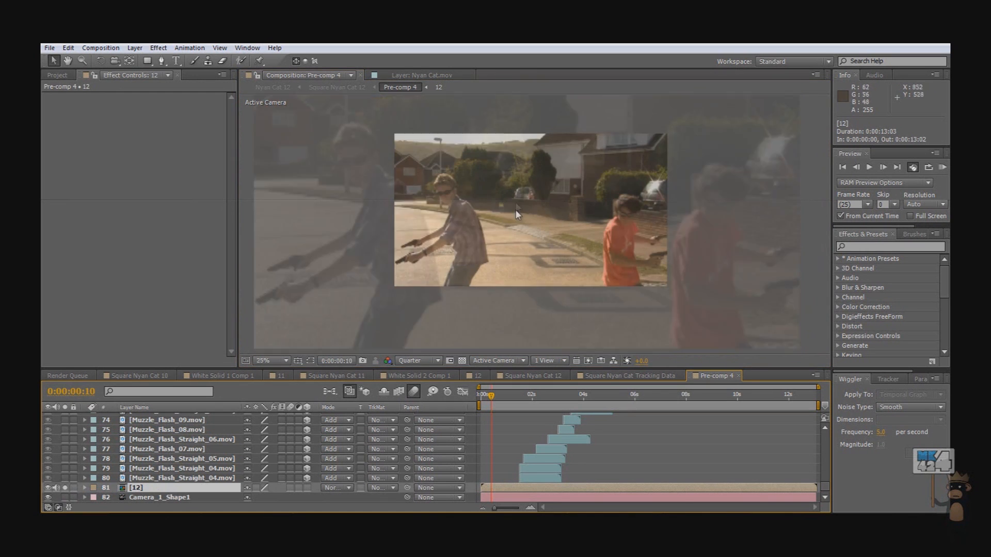
- Step frame by frame through the start of the soloed [12] footage, then scrub on to 0:00:01:10
drag(490, 396, 475, 395)
key(Page_Down)
key(Page_Down)
key(Page_Down)
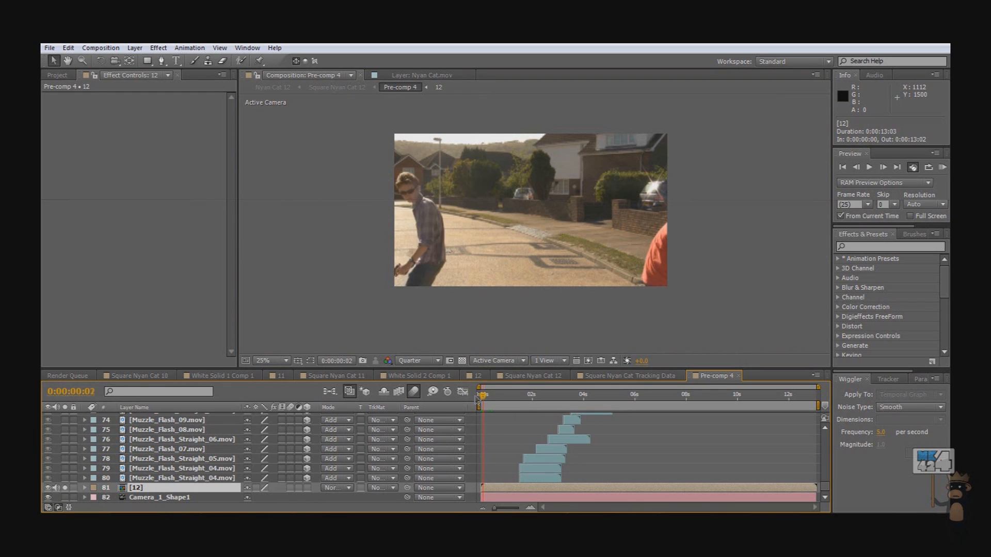
key(Page_Down)
key(Page_Down)
key(Page_Down)
key(Page_Down)
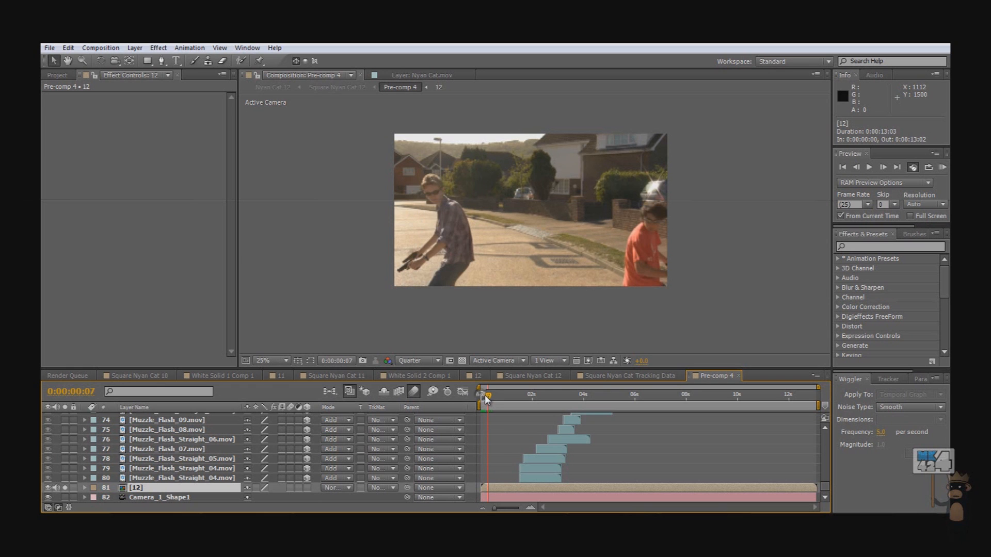
drag(489, 396, 517, 394)
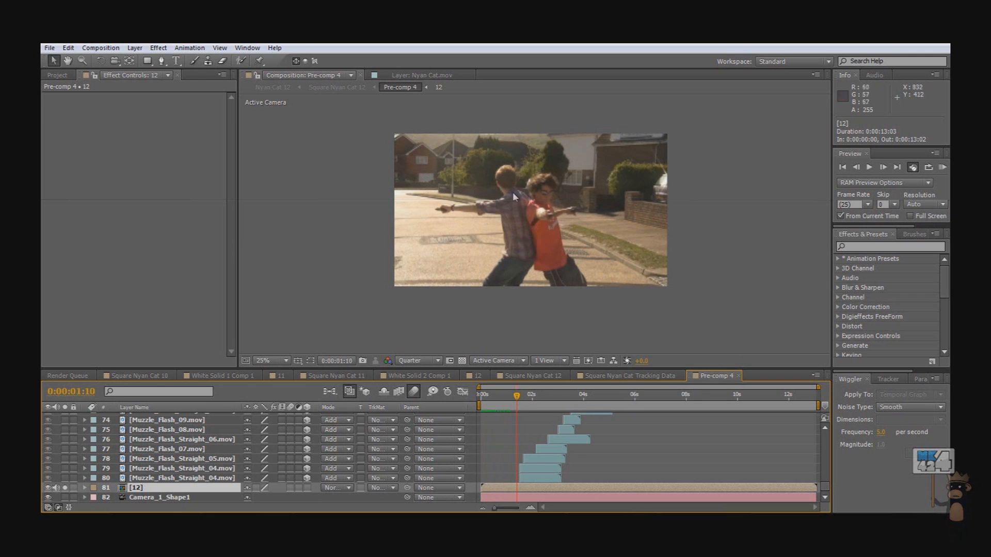
- Switch to Square Nyan Cat 12 and review its opening keyframed section back to the first frame
click(635, 366)
click(532, 375)
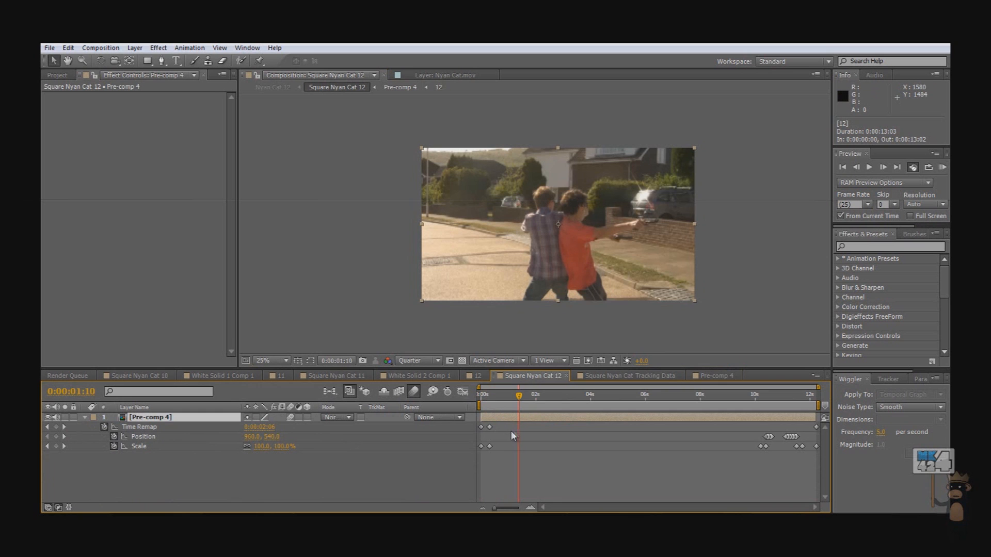
drag(508, 428, 503, 400)
click(477, 401)
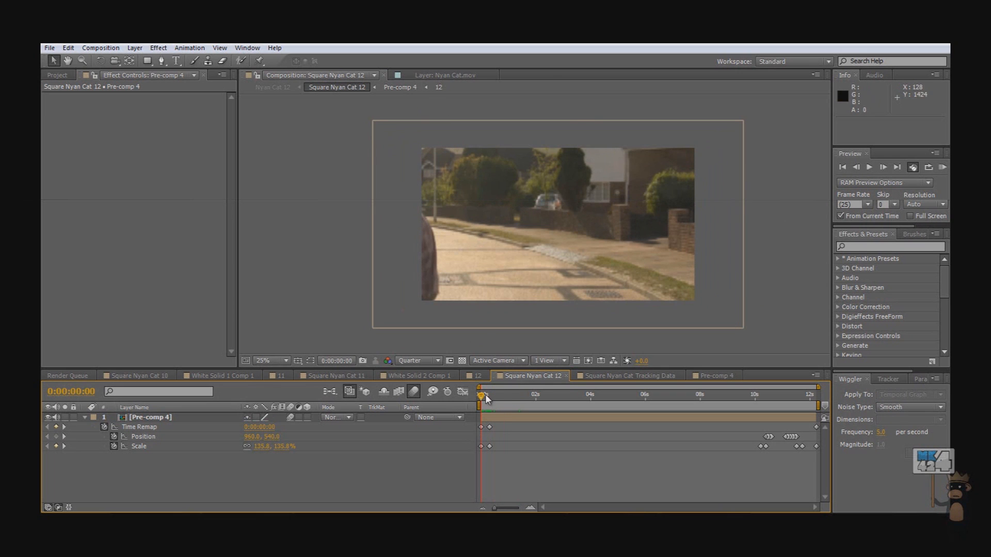
- Return to Pre-comp 4 at 0:00:00:22 and toggle the solo of layer [12] off and on to compare the shot with its effects
click(711, 376)
drag(492, 397, 503, 395)
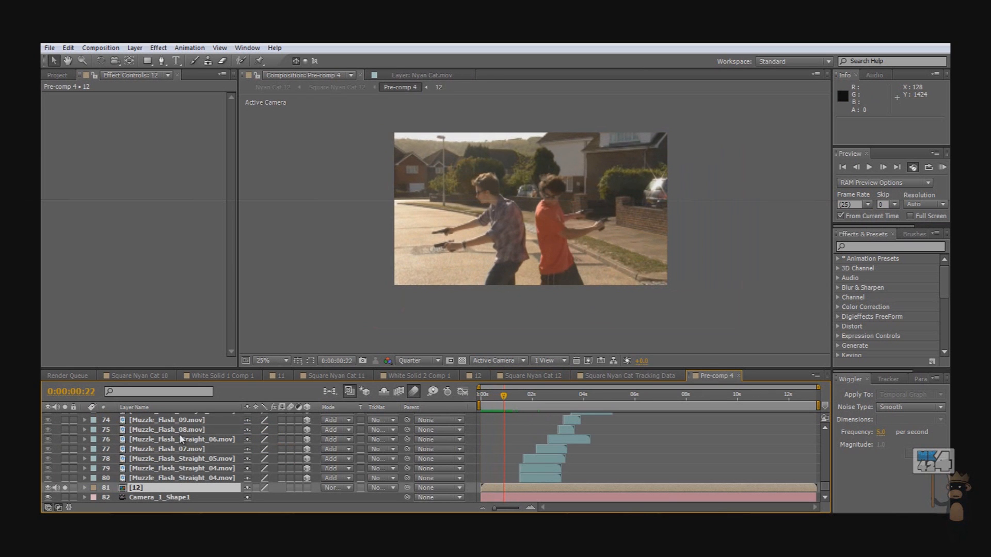
click(66, 487)
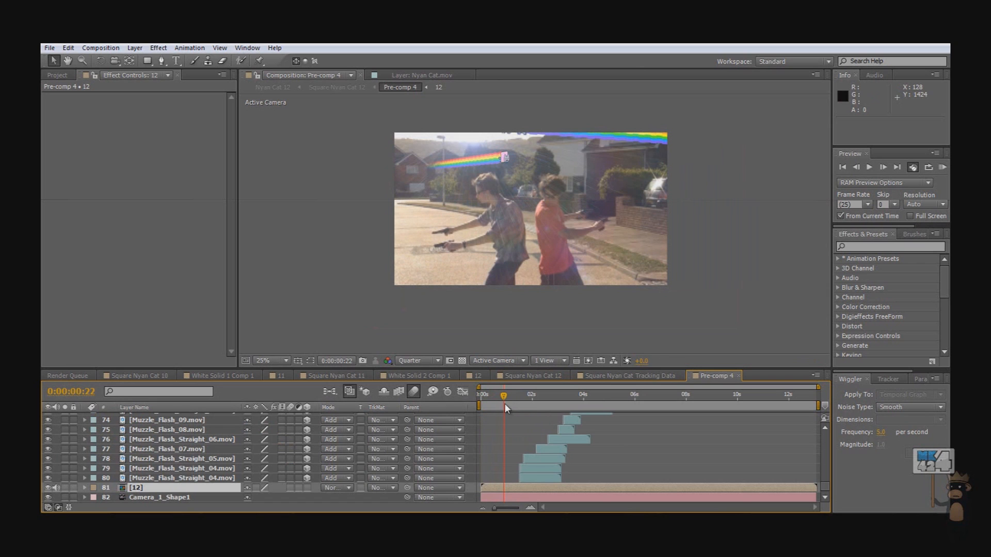
click(65, 488)
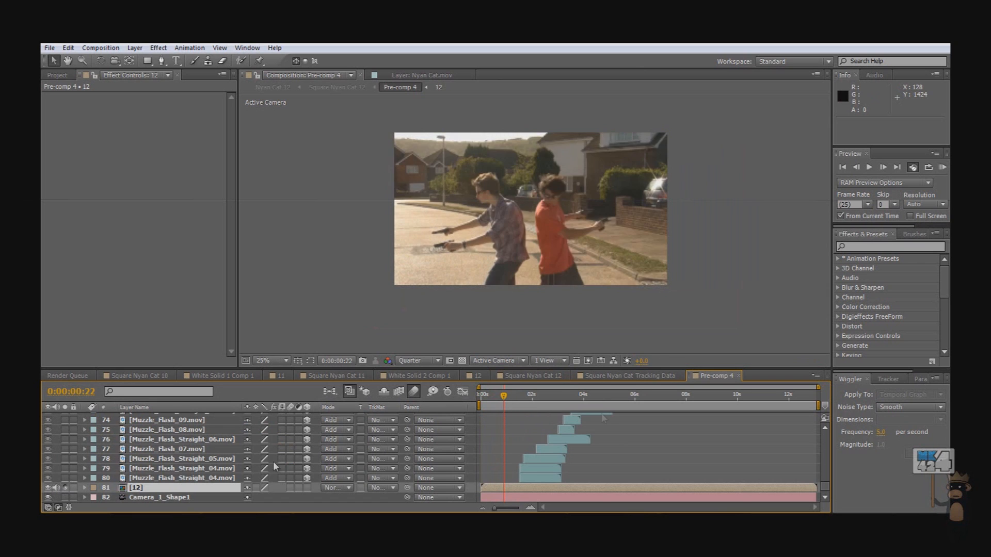
- Go to 0:00:01:13 and also solo the Muzzle_Flash_Straight_04.mov layer numbered 79
drag(504, 395, 525, 396)
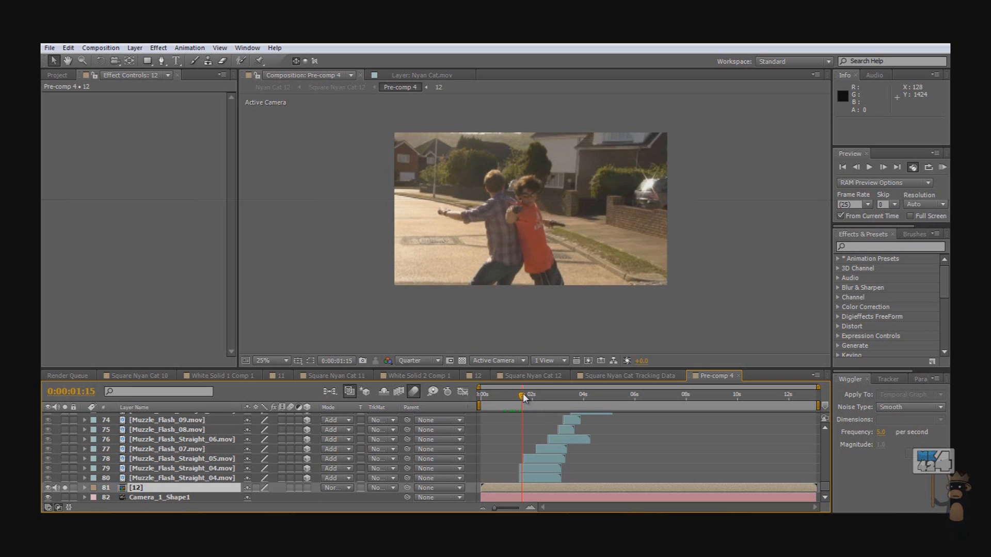
key(Page_Up)
key(Page_Up)
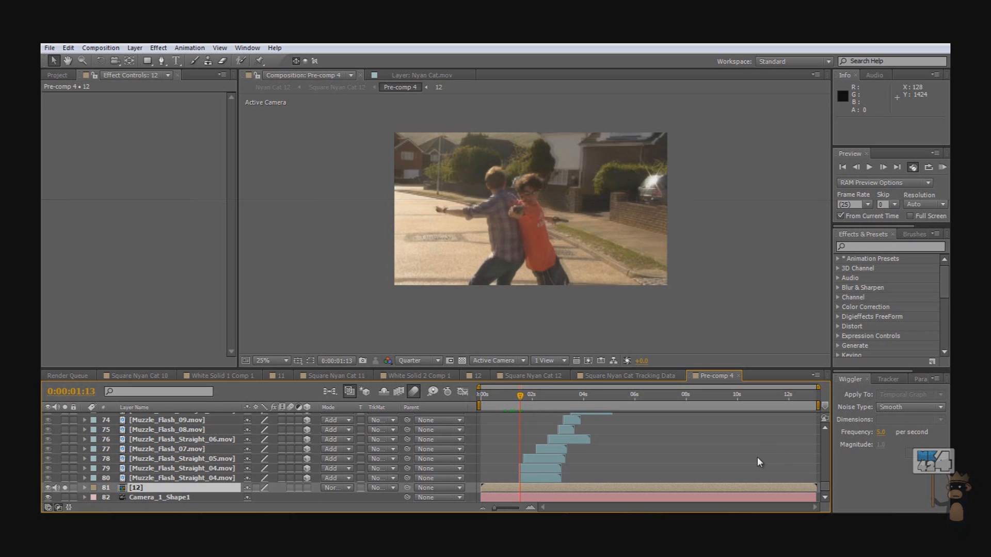
click(64, 468)
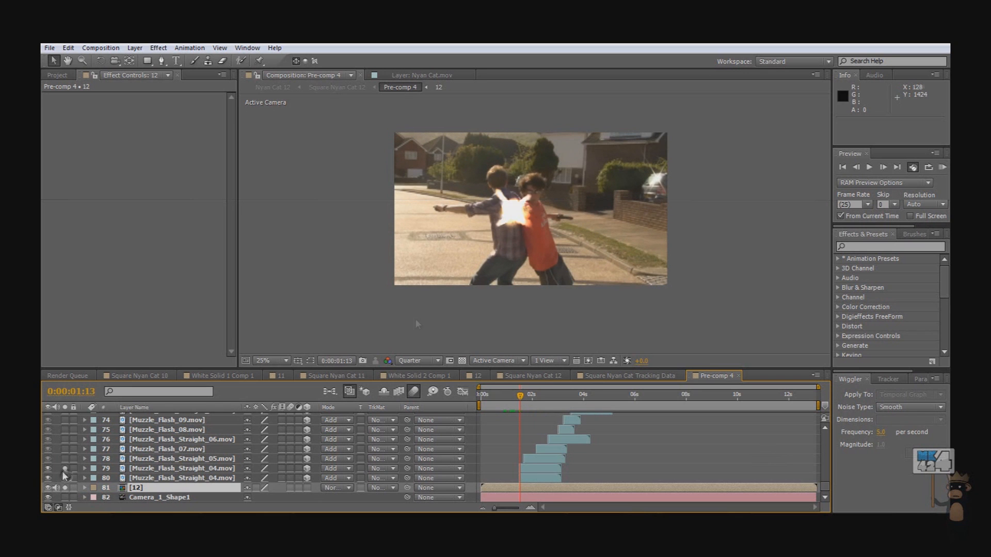
- Inspect the muzzle flash composited over the two actors at 0:00:01:13, both up close and in the wider shot
scroll(478, 287, up, 4)
scroll(520, 266, up, 2)
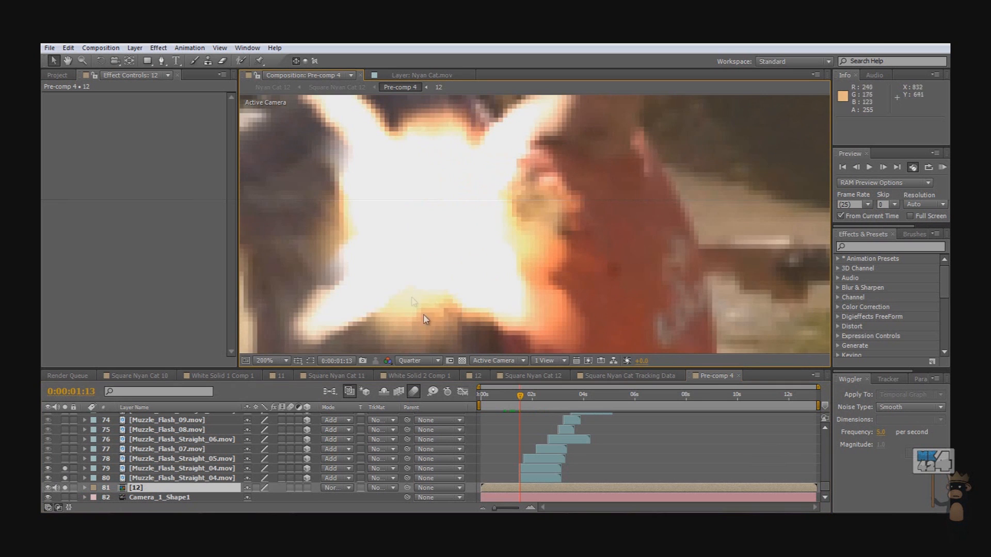
scroll(447, 277, down, 2)
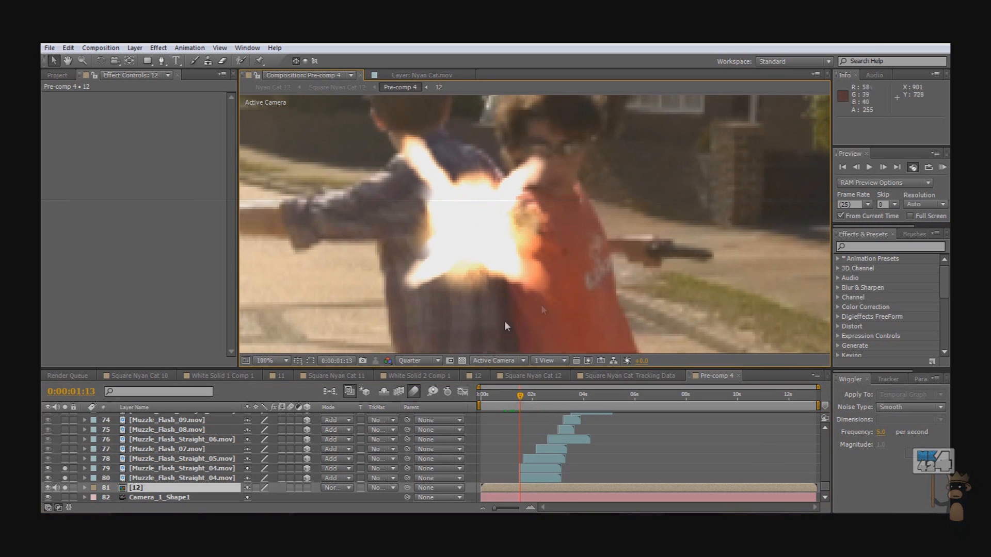
scroll(505, 268, down, 4)
scroll(514, 287, up, 2)
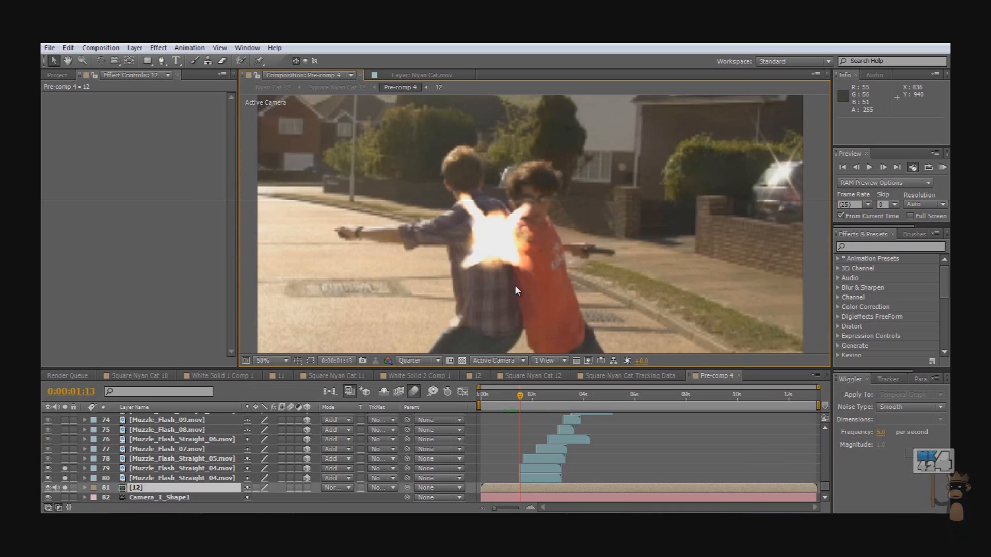
scroll(556, 436, up, 1)
- Review the staggered stack of muzzle flash layers above layer [12] in the Pre-comp 4 timeline
scroll(558, 449, up, 4)
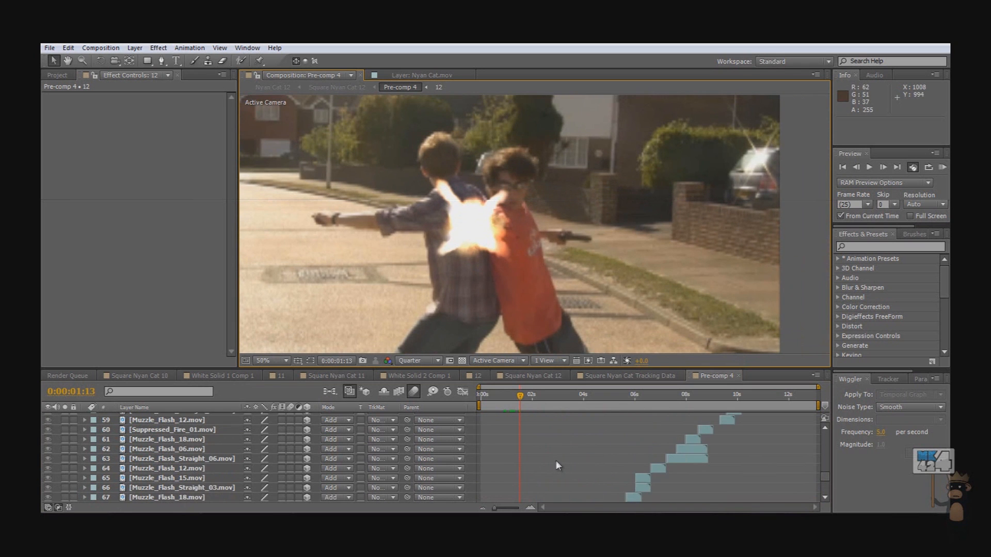
scroll(547, 462, down, 5)
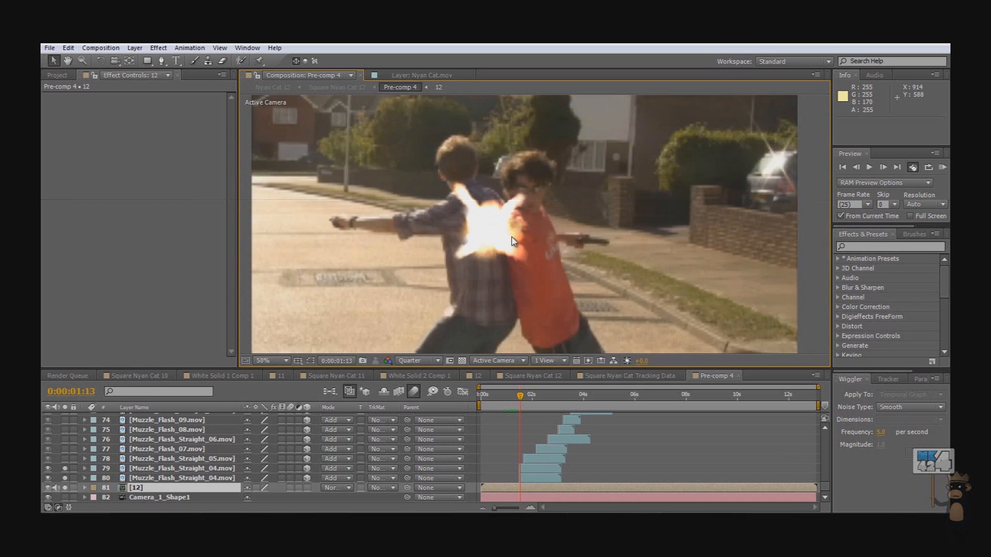
scroll(494, 252, down, 2)
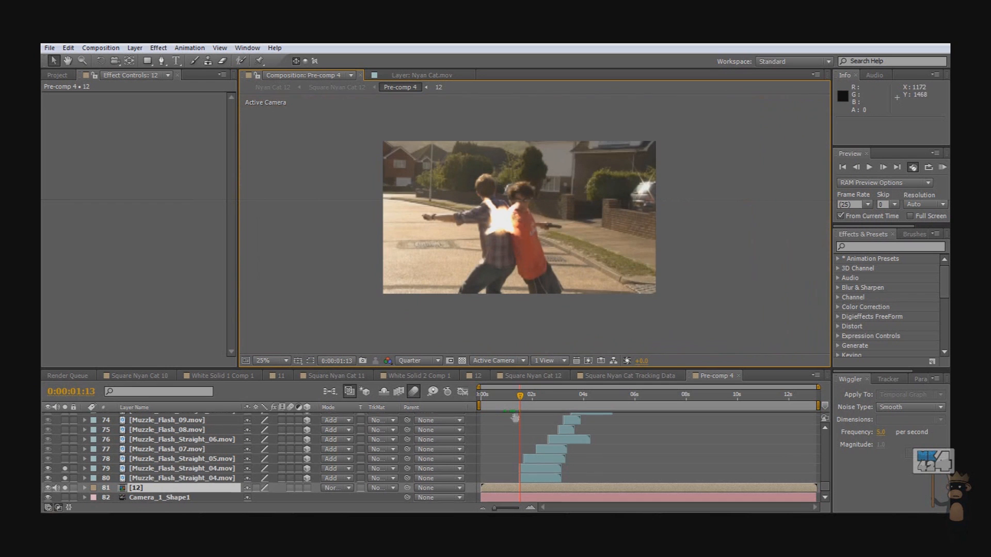
scroll(515, 433, up, 1)
scroll(506, 441, up, 1)
scroll(467, 483, up, 5)
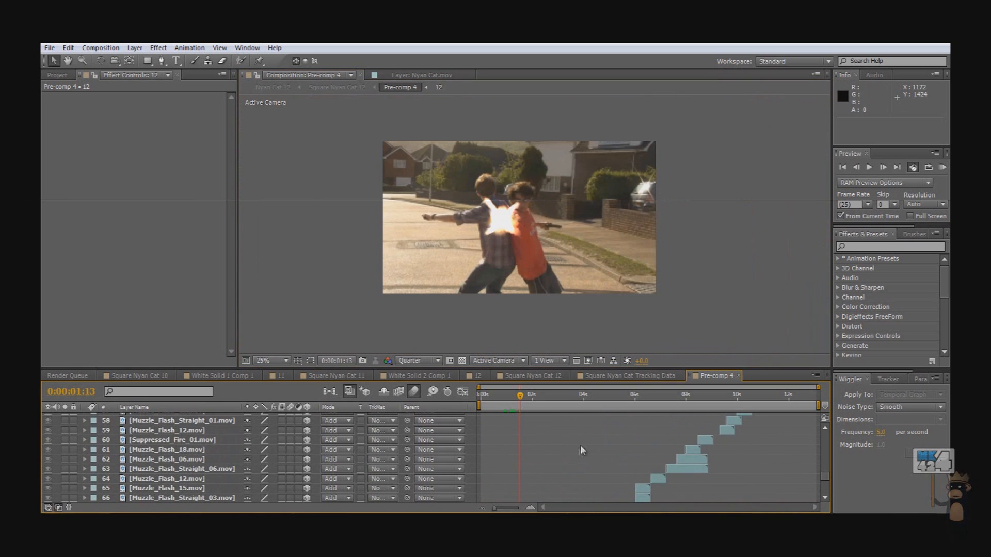
scroll(580, 445, down, 8)
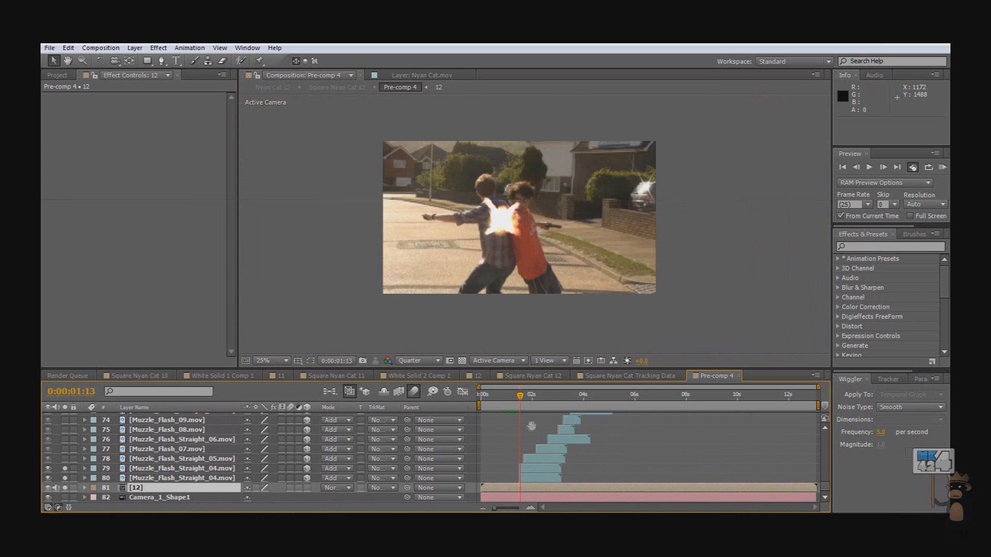
scroll(531, 426, up, 4)
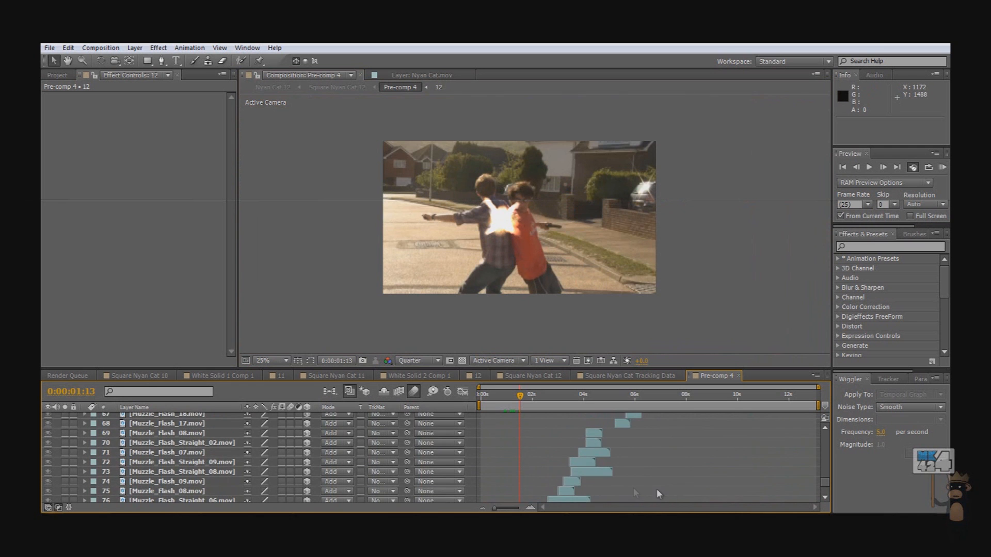
scroll(534, 459, down, 4)
- Examine up close how the muzzle flash blends over the plaid and orange shirts
scroll(545, 266, up, 4)
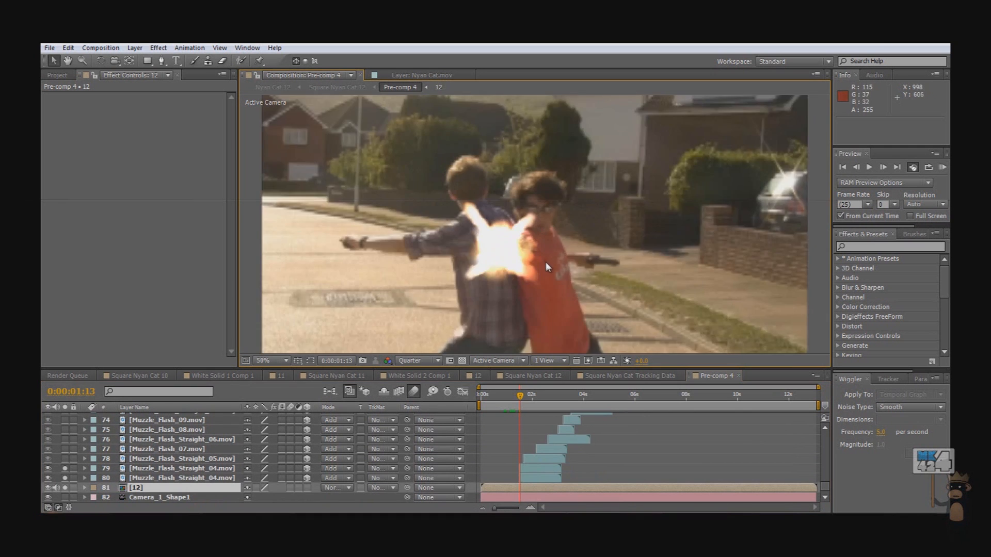
scroll(546, 263, down, 2)
scroll(553, 264, up, 2)
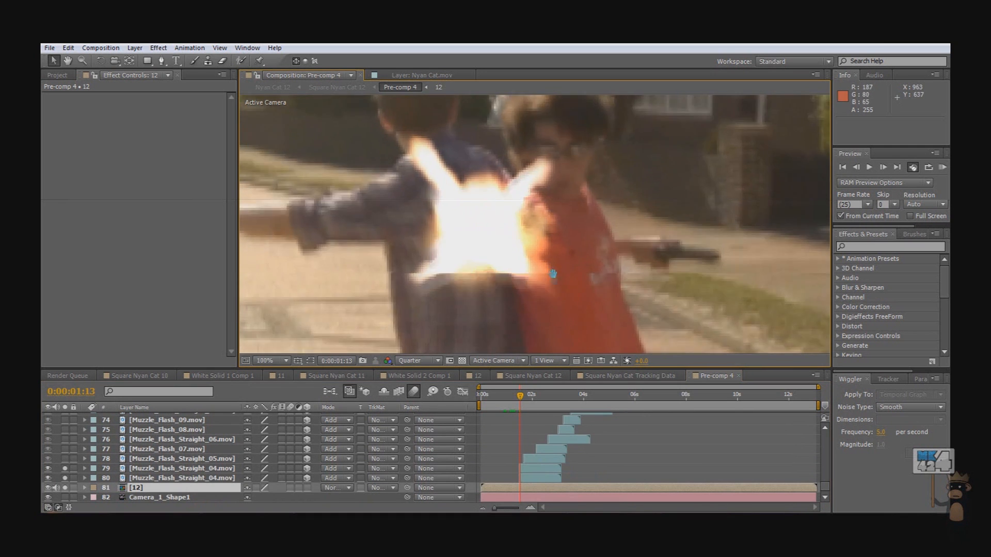
scroll(553, 288, down, 2)
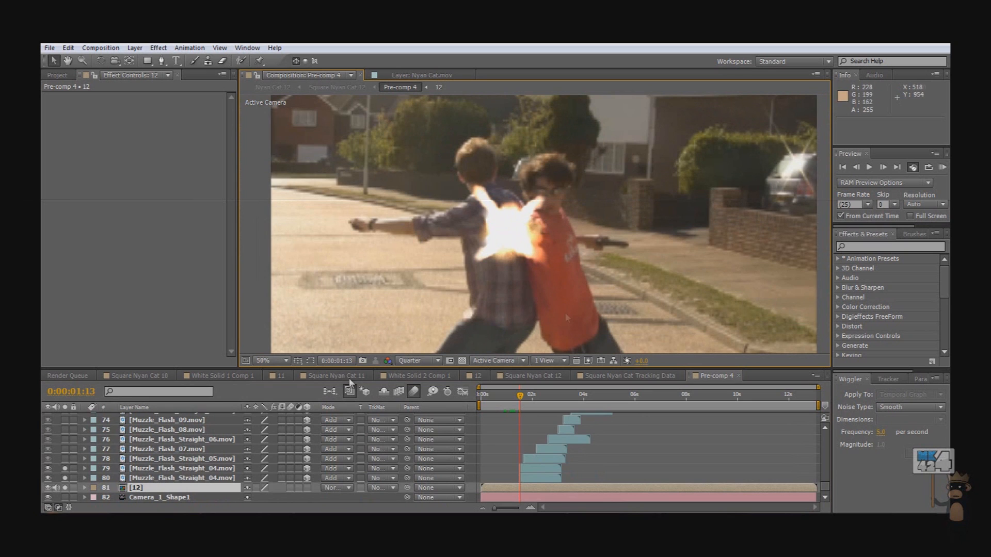
- Solo the muzzle flash layers numbered 78 through 65
scroll(75, 467, up, 3)
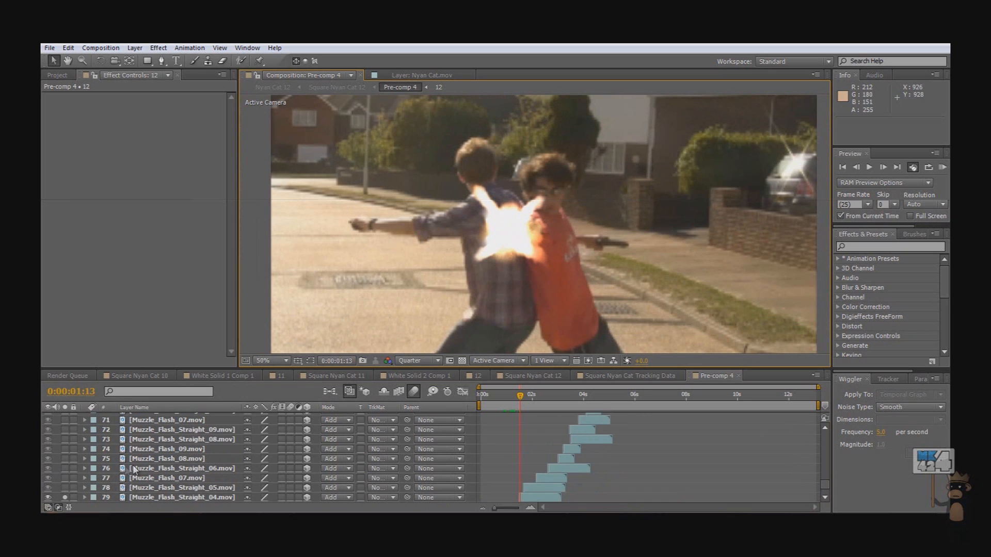
drag(66, 487, 66, 433)
scroll(69, 445, up, 3)
scroll(71, 462, up, 3)
drag(65, 478, 66, 420)
scroll(82, 479, up, 3)
scroll(91, 486, up, 3)
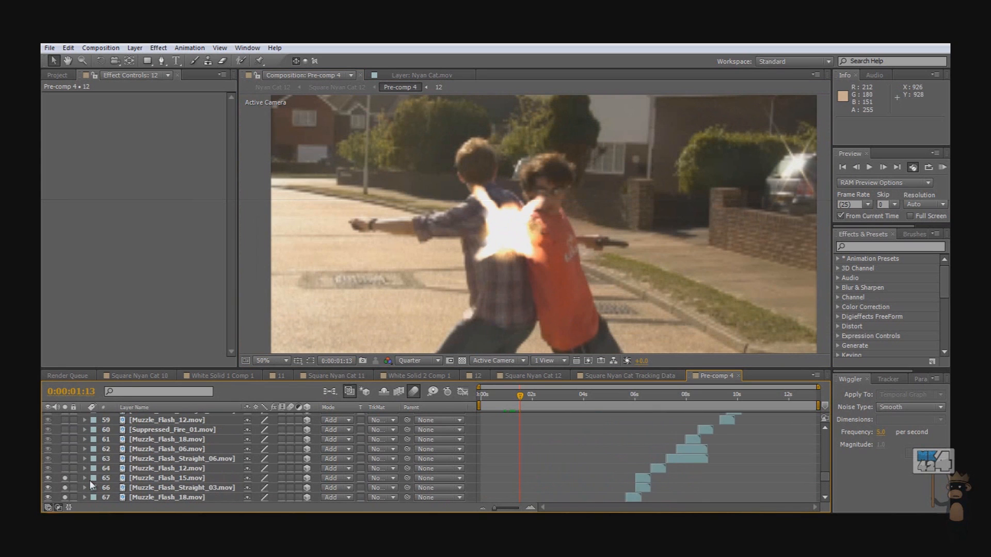
- Solo the remaining muzzle flash and Suppressed_Fire layers numbered 64 through 48, and preview the shot at 0:00:03:05 and 0:00:01:17
drag(66, 467, 67, 423)
scroll(73, 429, up, 3)
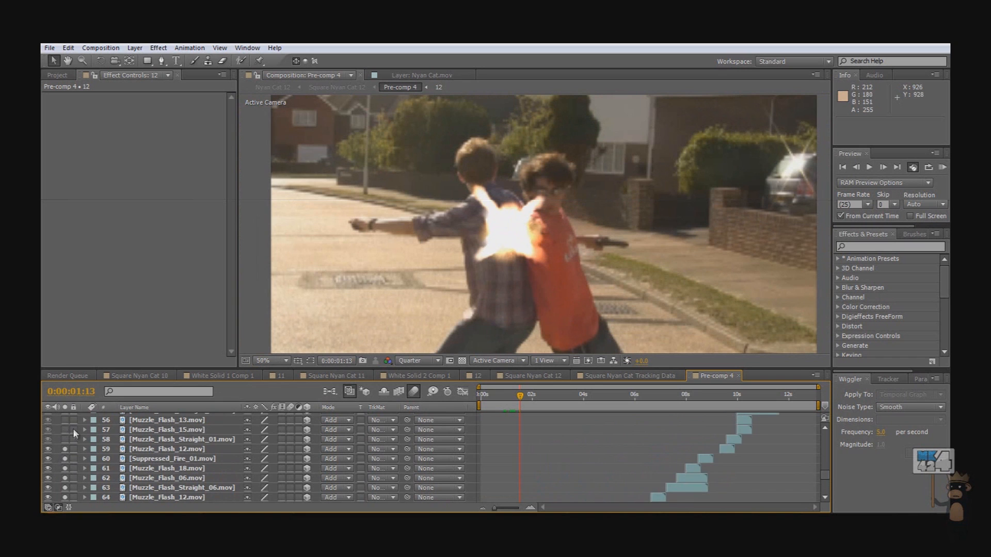
scroll(74, 462, up, 3)
drag(63, 469, 63, 411)
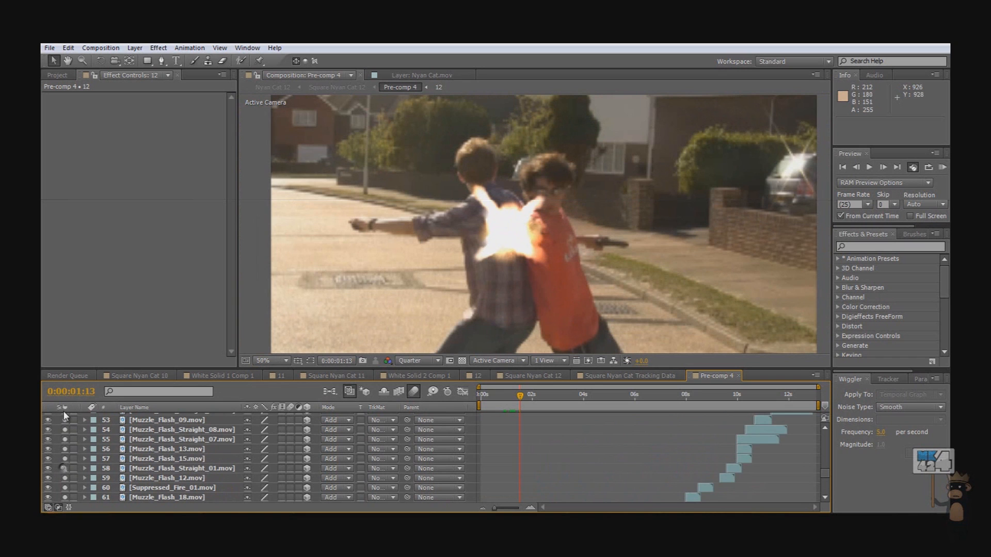
scroll(77, 464, up, 3)
scroll(85, 459, up, 3)
drag(66, 464, 67, 450)
click(562, 396)
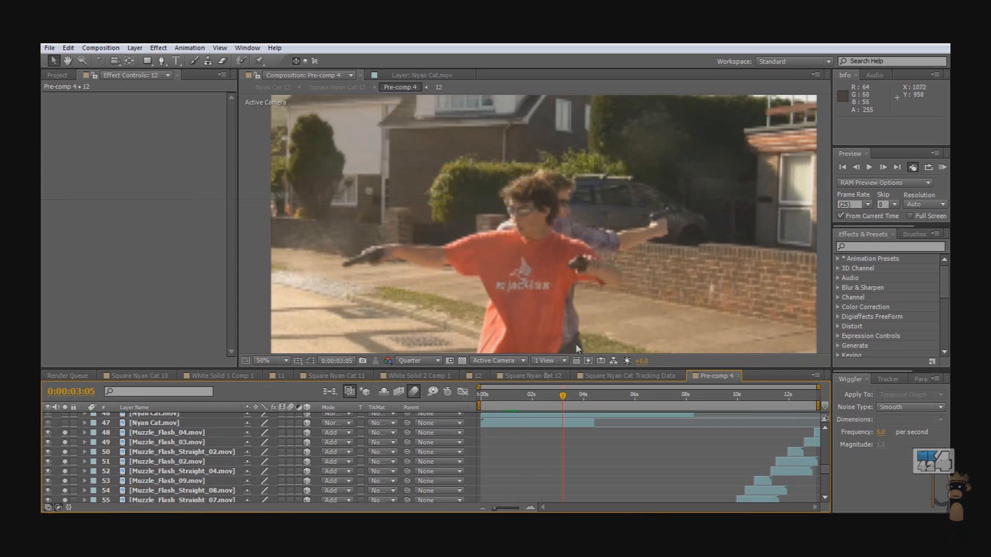
drag(497, 396, 525, 396)
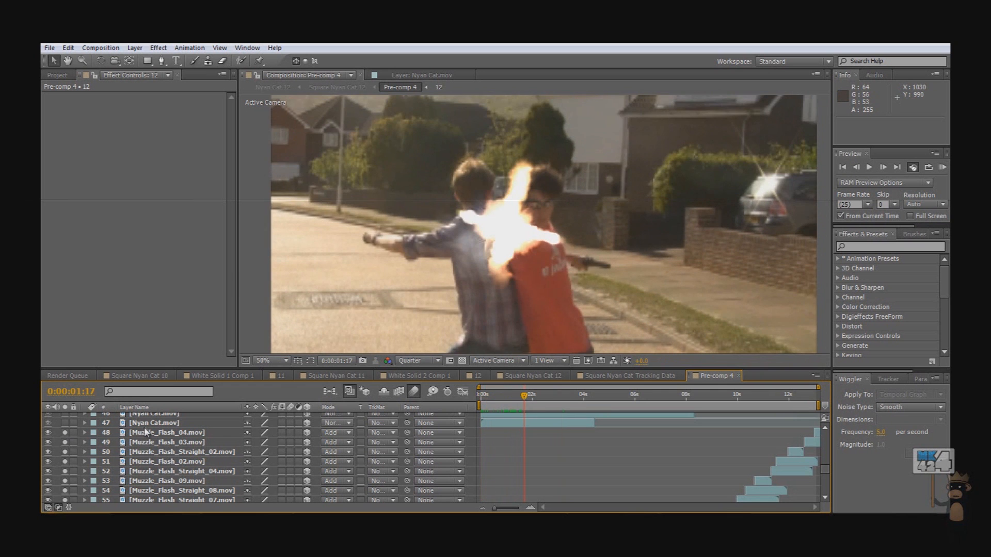
- Select the Nyan Cat.mov layer numbered 47 and its Nyan Cat.mov source footage in the project
scroll(258, 461, up, 2)
scroll(172, 465, down, 1)
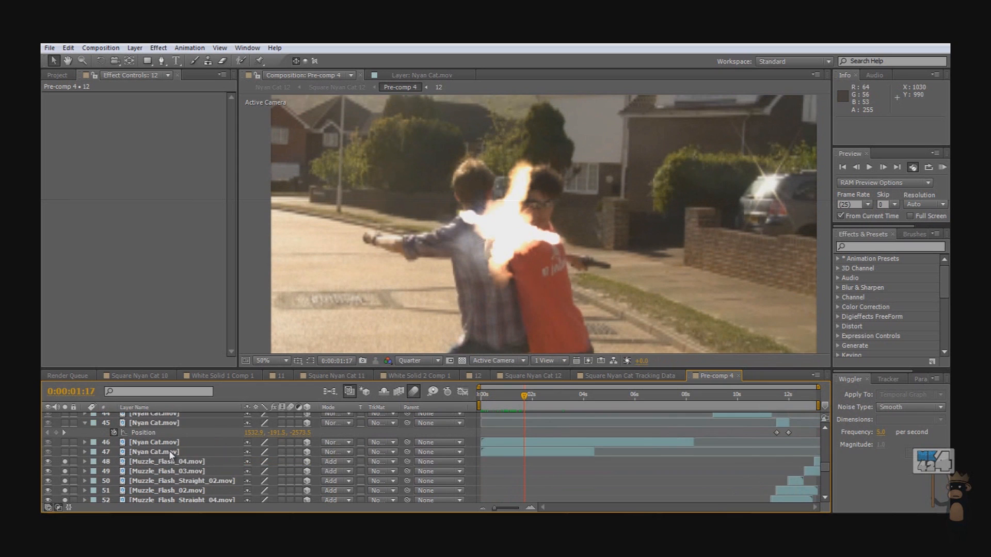
click(168, 452)
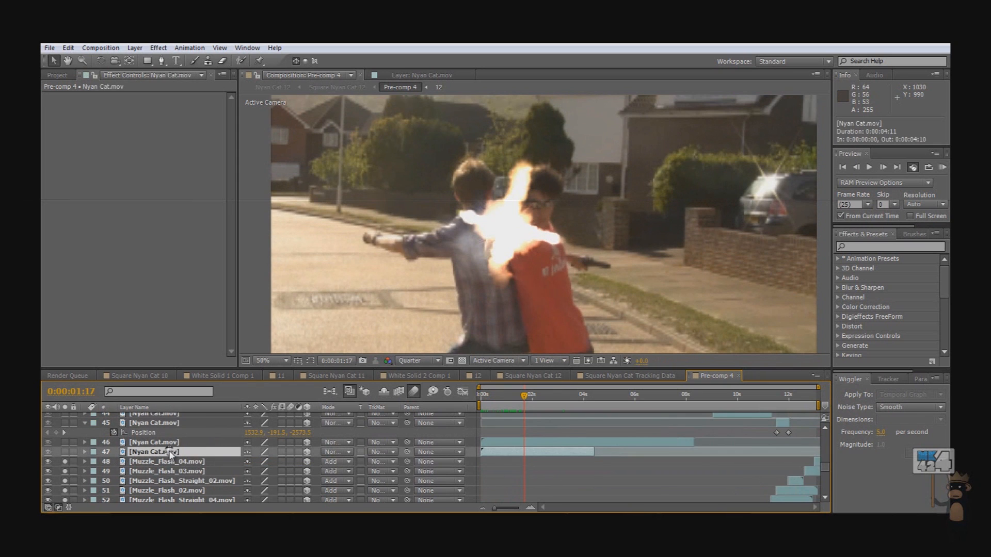
click(60, 76)
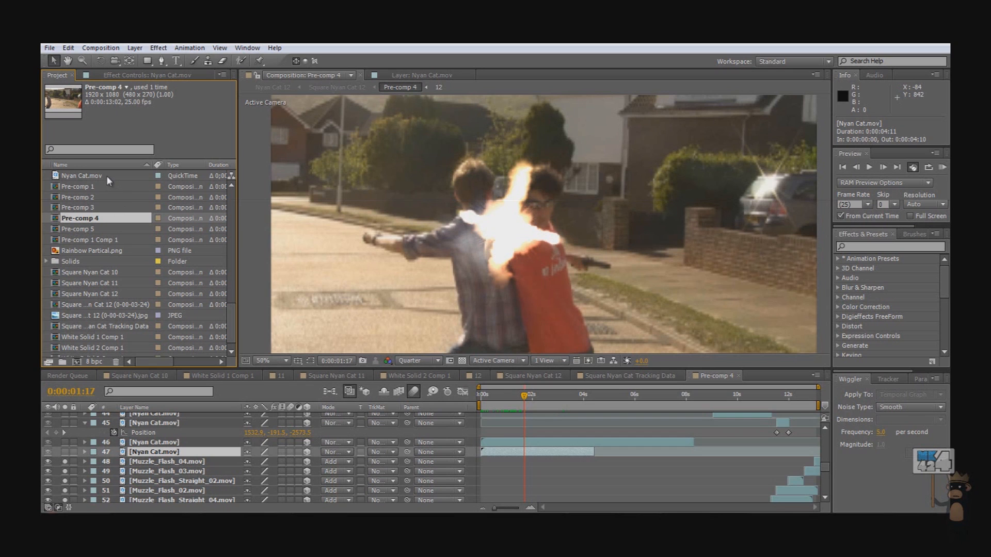
click(88, 177)
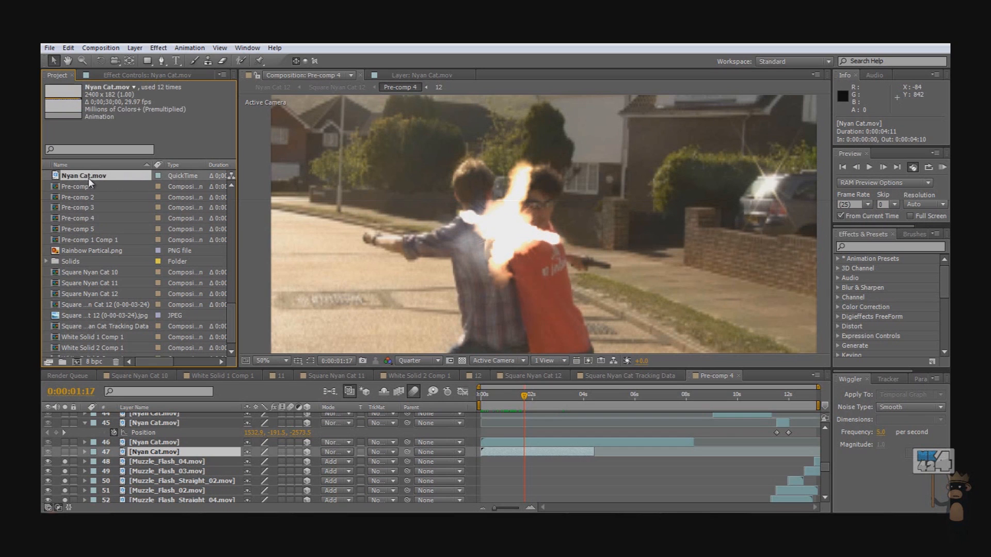
scroll(122, 238, down, 1)
scroll(120, 243, up, 2)
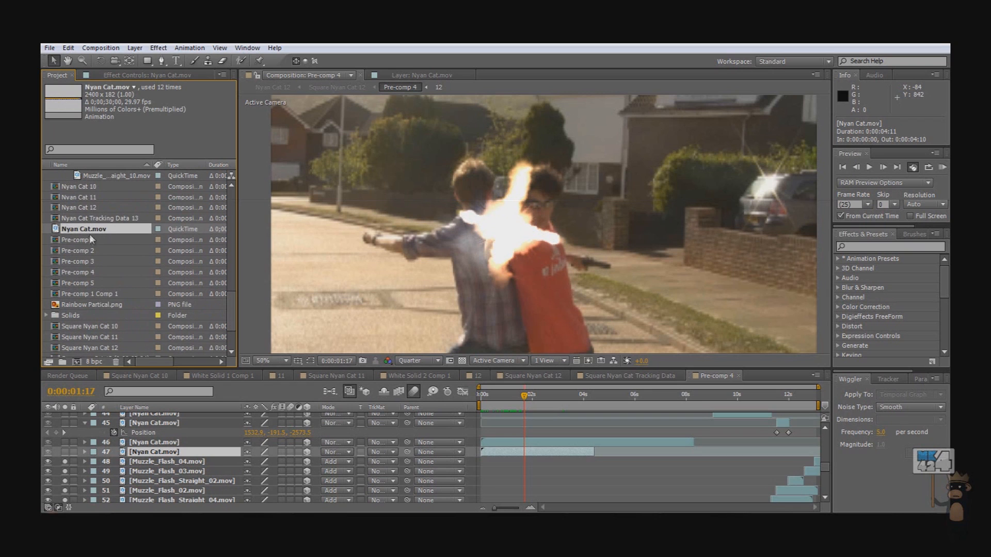
- Solo only the Nyan Cat.mov layer numbered 47 and go to 0:00:03:00
drag(64, 450, 68, 508)
scroll(562, 258, down, 2)
drag(534, 396, 558, 401)
scroll(194, 444, up, 10)
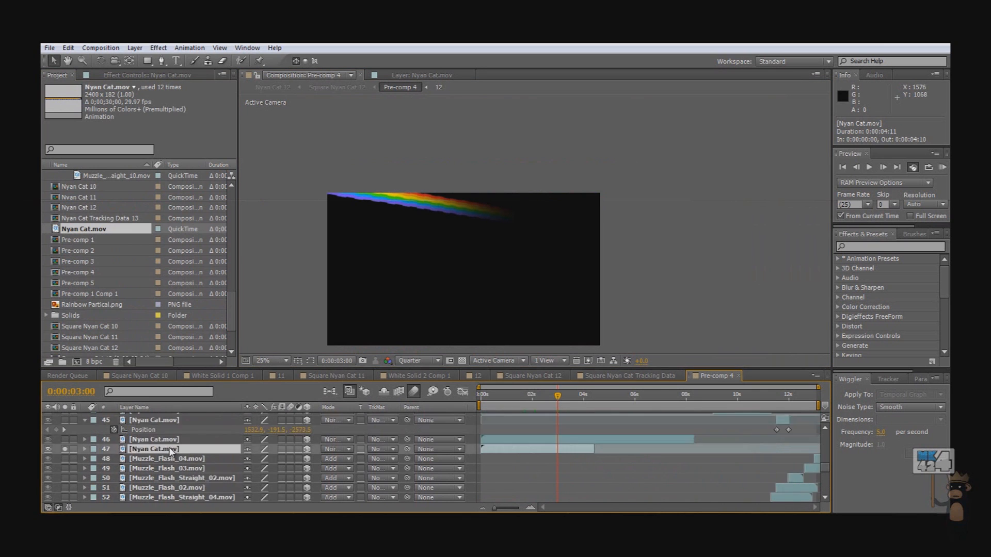
- Open Nyan Cat.mov layer 47 in its own layer view and examine the cat at the head of the rainbow
scroll(170, 452, up, 3)
double_click(164, 478)
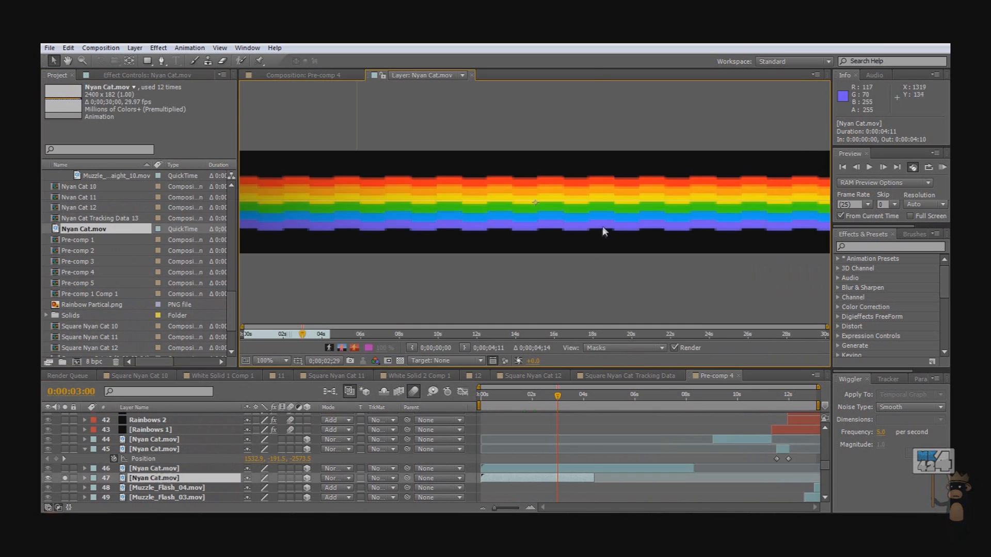
scroll(516, 230, down, 4)
scroll(516, 230, up, 6)
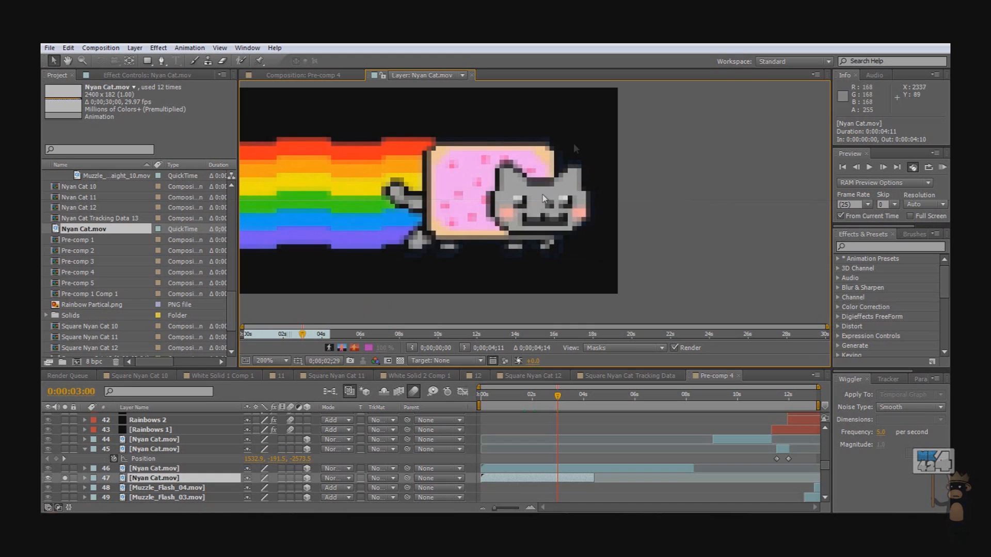
scroll(412, 163, down, 2)
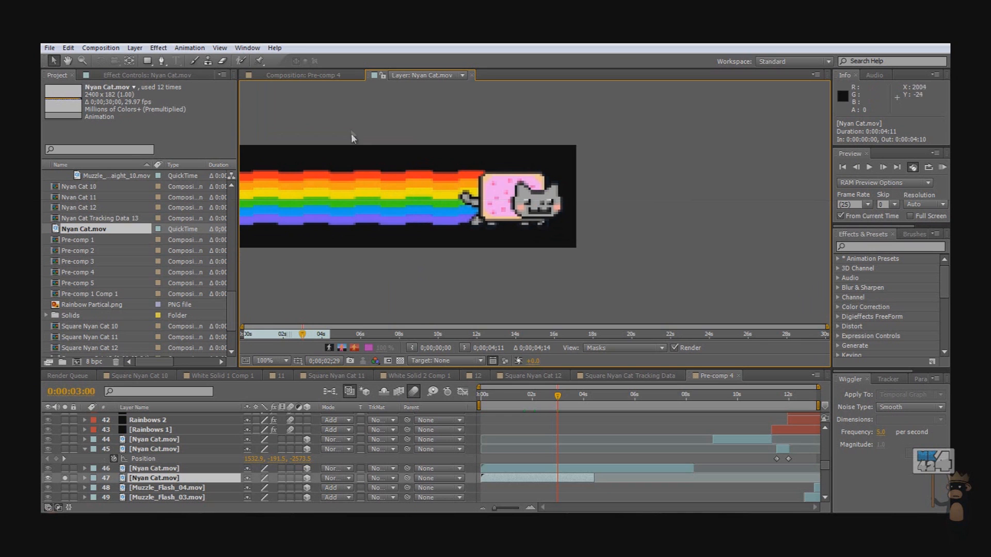
scroll(533, 195, up, 4)
scroll(533, 194, down, 2)
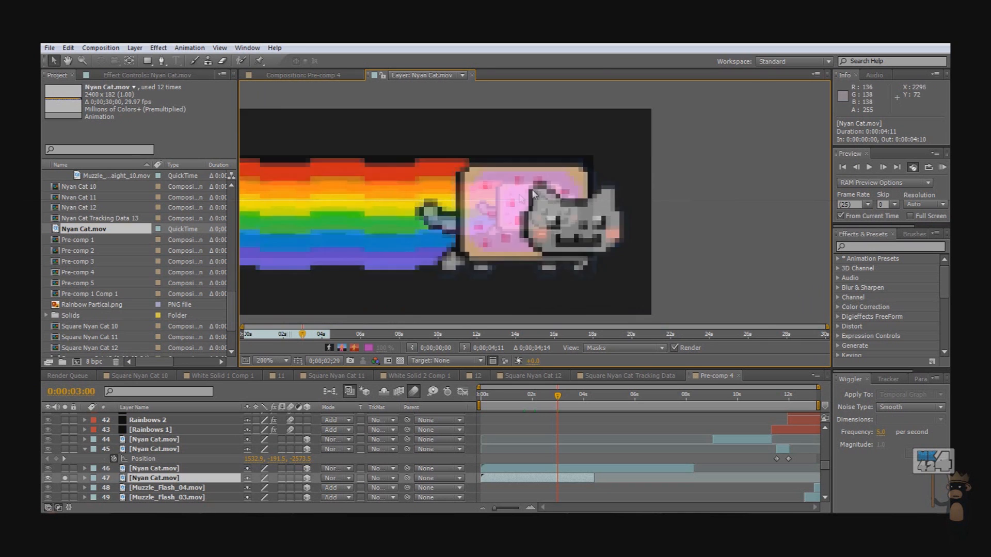
scroll(519, 188, up, 2)
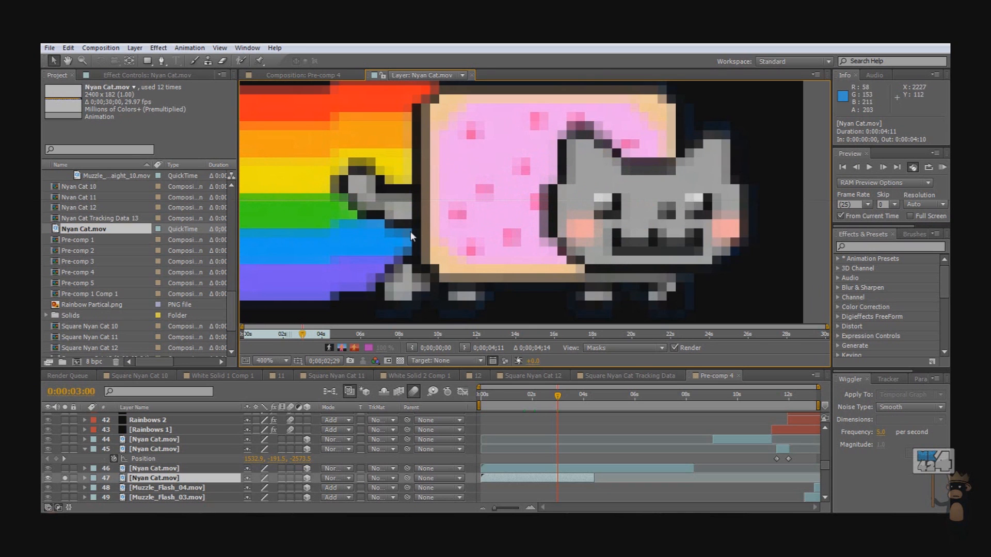
- Inspect the cat's edges and the point where the rainbow trail meets its body
drag(591, 242, 557, 243)
scroll(568, 223, down, 2)
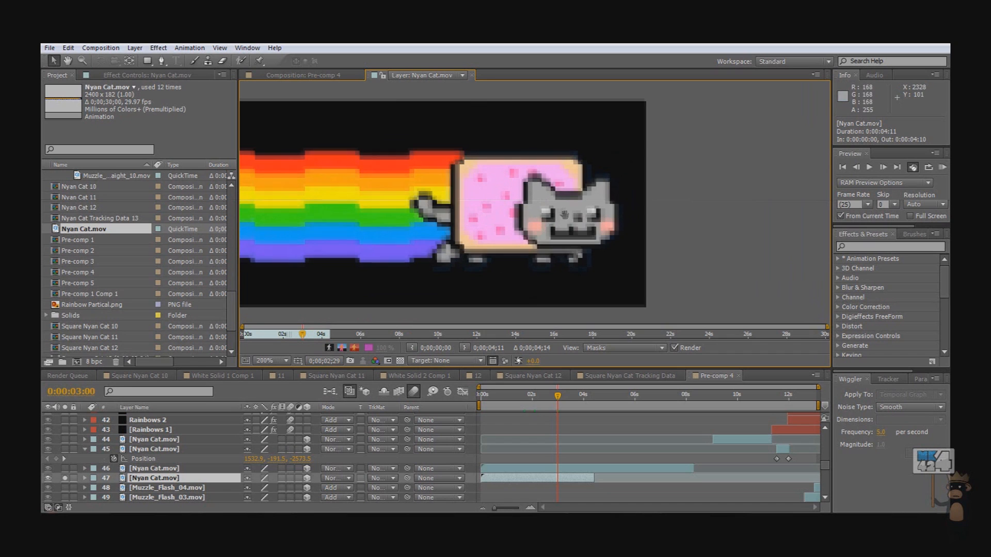
drag(564, 214, 552, 203)
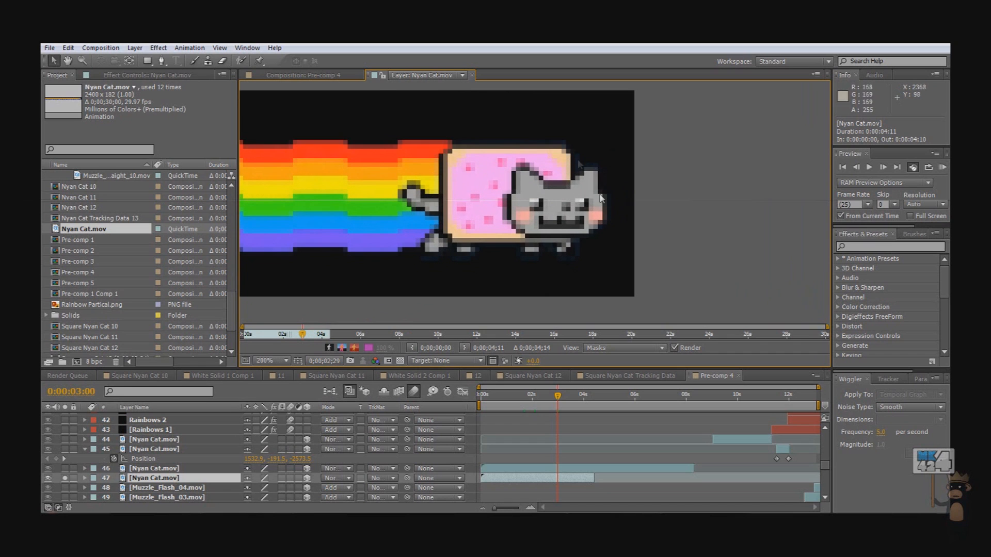
drag(499, 186, 526, 192)
scroll(435, 200, down, 1)
scroll(437, 200, up, 1)
drag(438, 200, 569, 196)
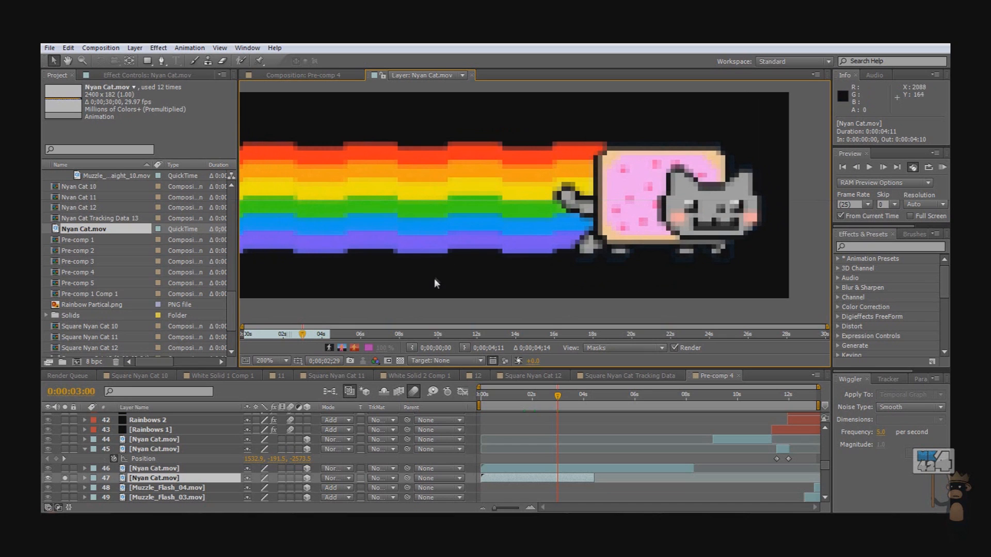
- Examine the full length of the Nyan Cat.mov rainbow trail, from the cat back to its faded tail end
scroll(454, 263, down, 2)
scroll(559, 217, up, 1)
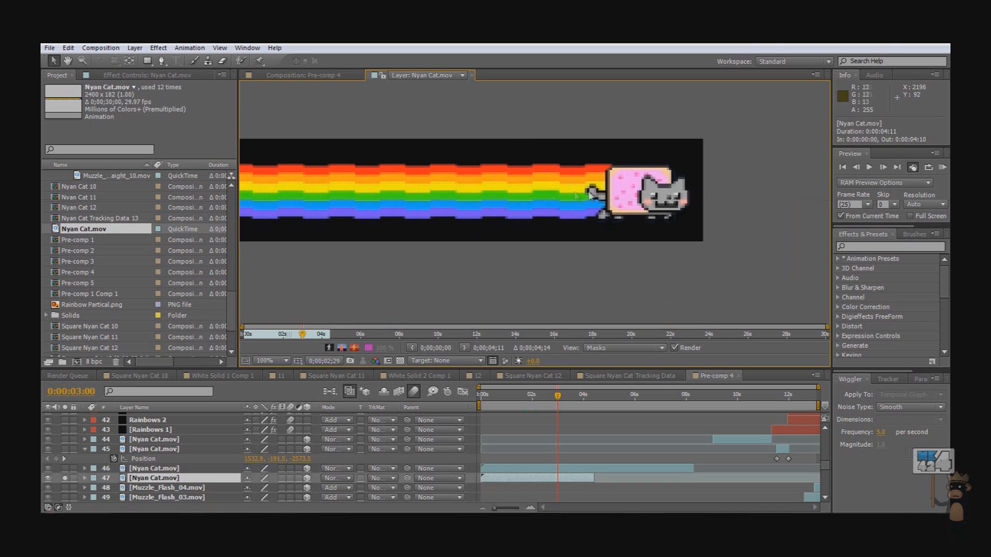
scroll(383, 157, down, 3)
scroll(383, 156, up, 1)
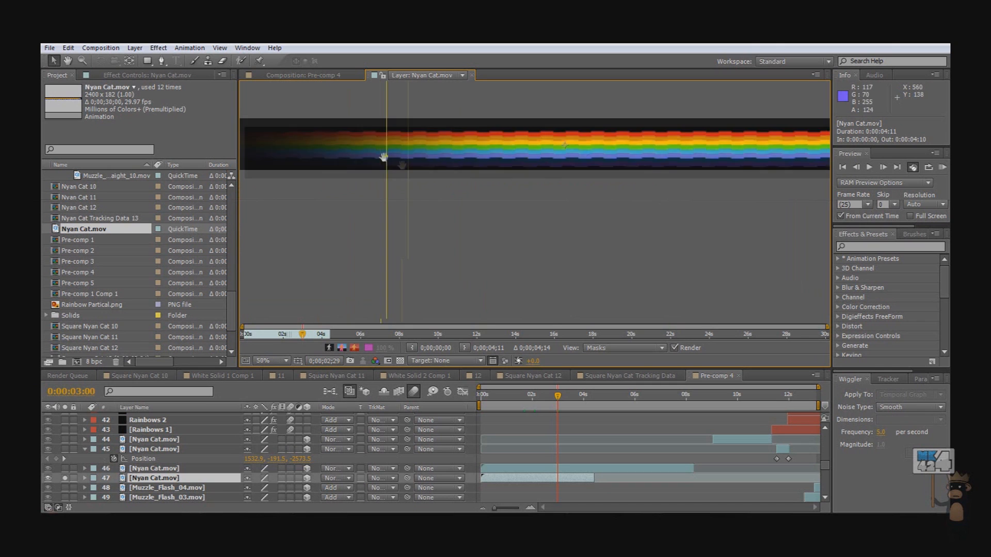
scroll(547, 206, up, 1)
scroll(565, 216, down, 2)
scroll(572, 214, up, 4)
scroll(492, 261, down, 3)
scroll(546, 243, up, 3)
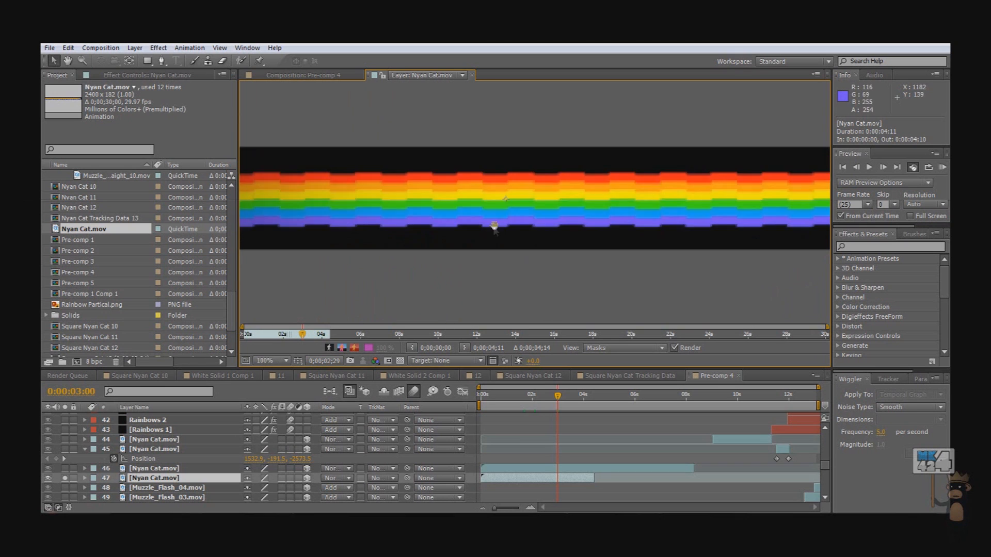
- Compare the middle section of the Nyan Cat.mov rainbow trail with its cat end and its faded tail end
scroll(511, 219, down, 2)
scroll(496, 215, up, 2)
scroll(549, 216, down, 1)
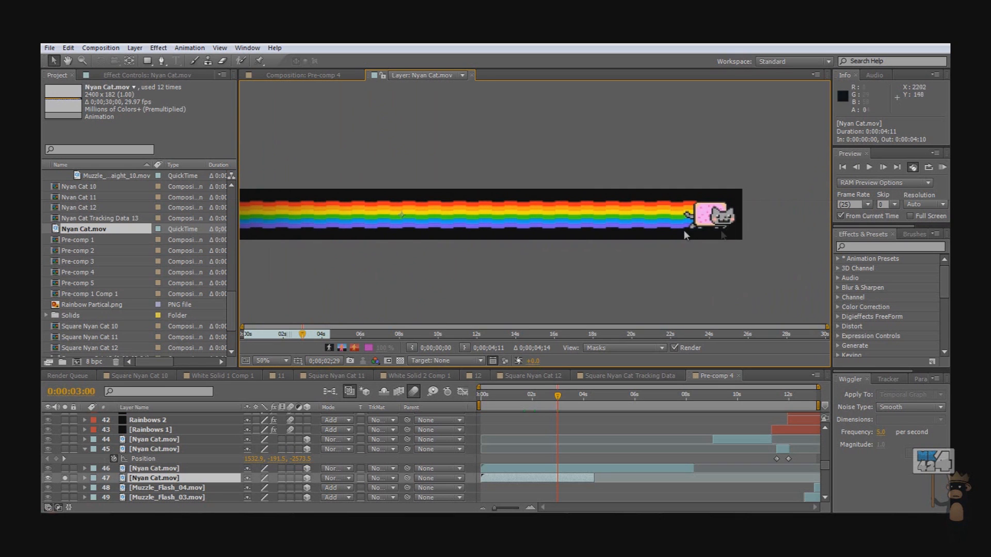
drag(630, 230, 590, 222)
drag(495, 221, 746, 203)
drag(822, 201, 643, 212)
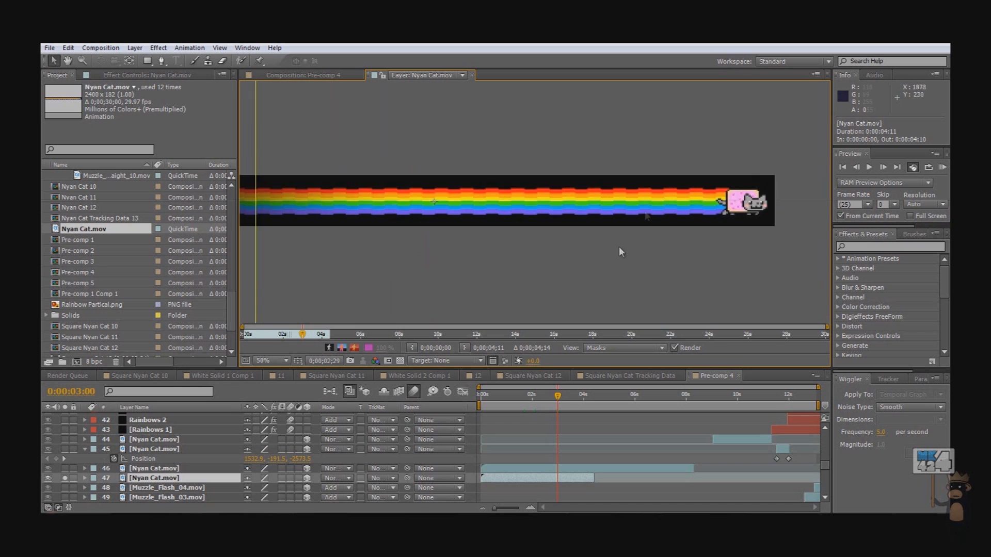
key(comma)
key(comma)
key(period)
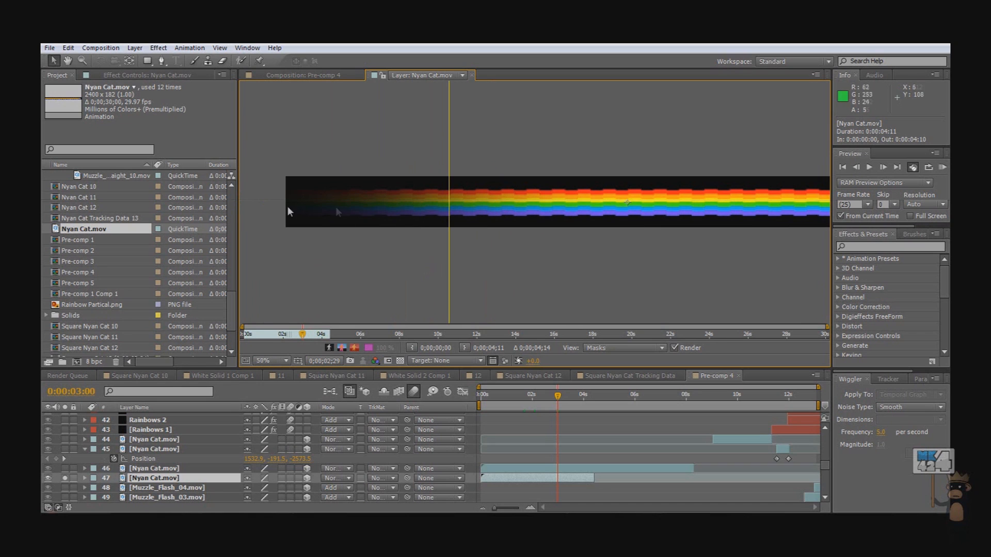
scroll(511, 241, down, 1)
scroll(573, 247, up, 1)
scroll(555, 243, right, 5)
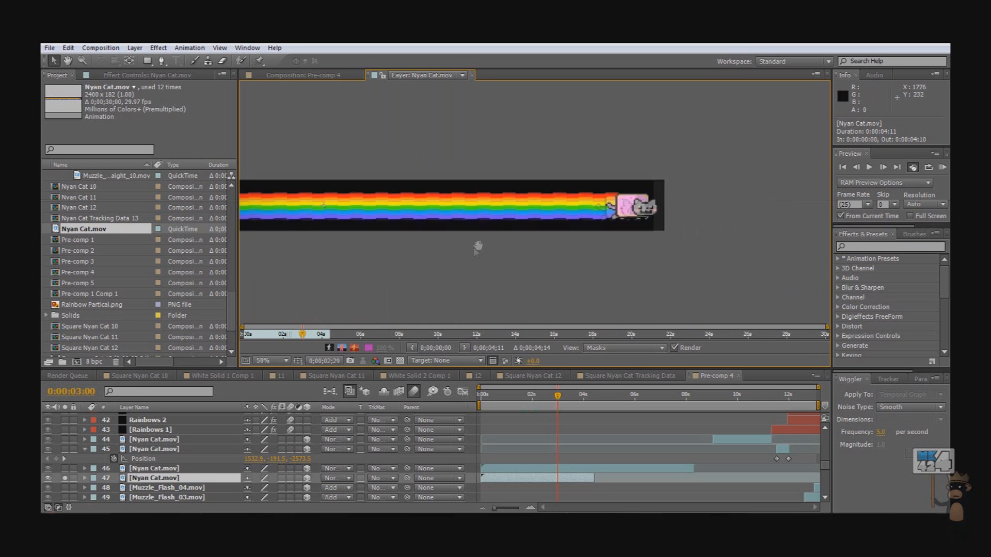
- Examine the cat and the adjoining rainbow segments closely at up to 200% magnification
scroll(651, 220, up, 2)
scroll(493, 217, up, 1)
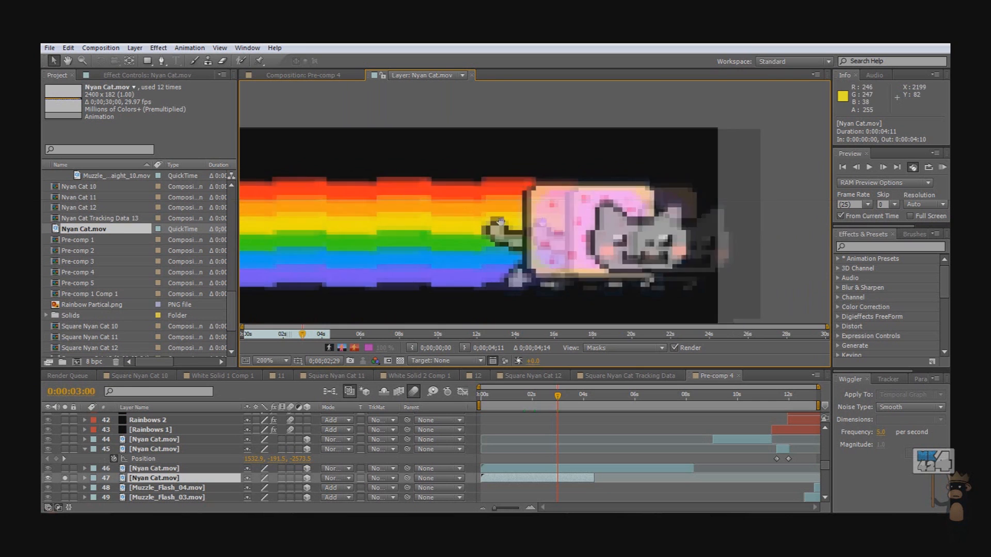
scroll(593, 233, down, 3)
scroll(538, 248, up, 1)
scroll(539, 246, up, 1)
scroll(464, 197, up, 1)
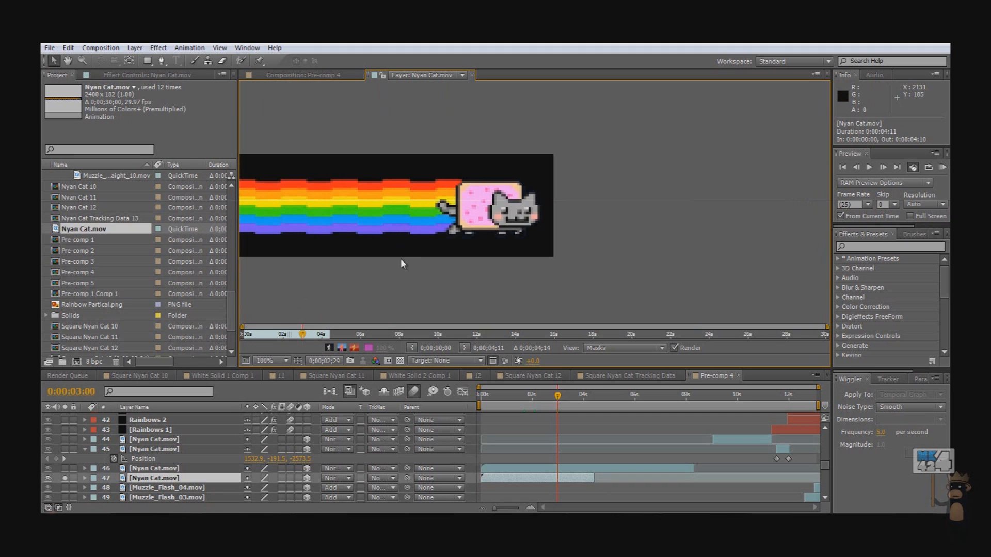
- View the whole Nyan Cat.mov strip and scrub the layer's time just before 0:00:03:00 to check its animation
scroll(398, 261, down, 3)
scroll(444, 250, up, 2)
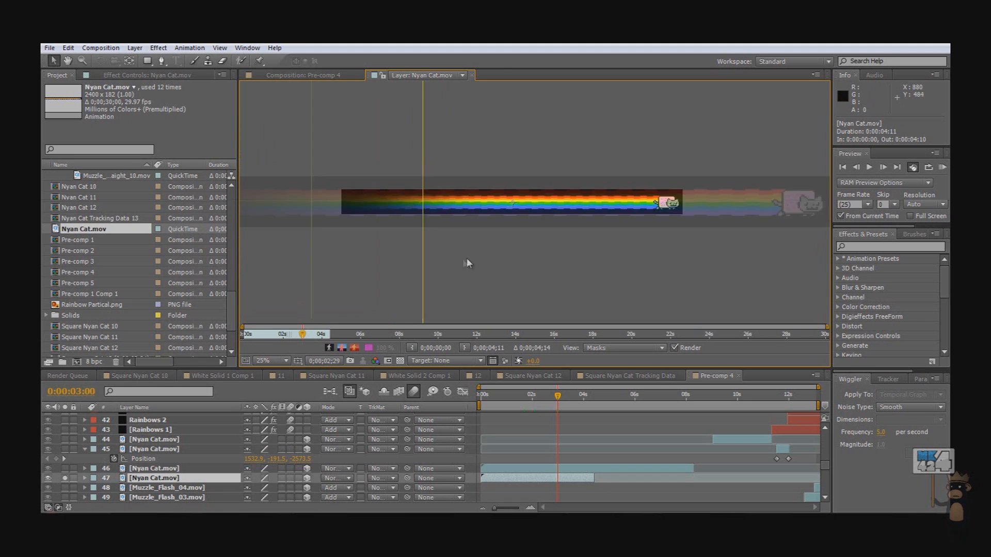
scroll(559, 219, down, 1)
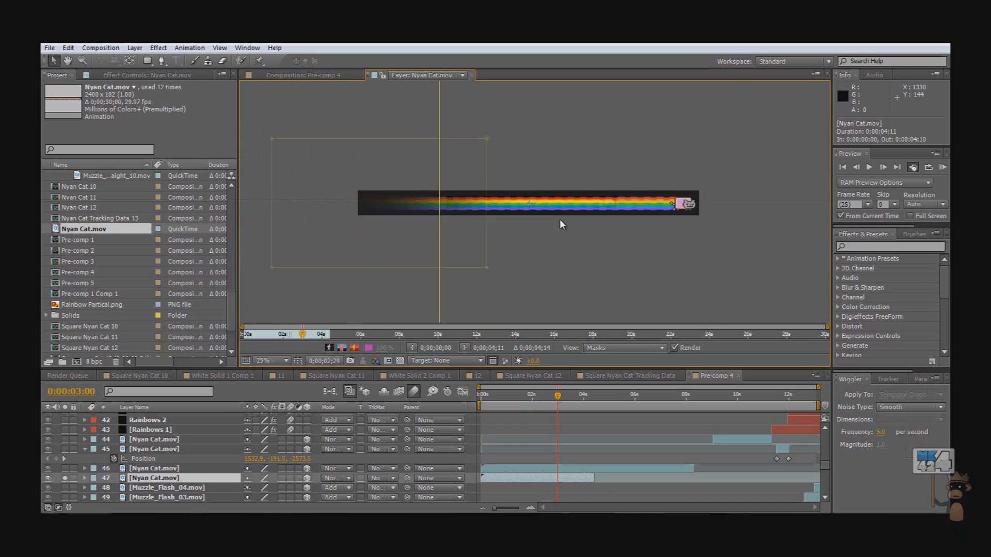
scroll(516, 212, up, 1)
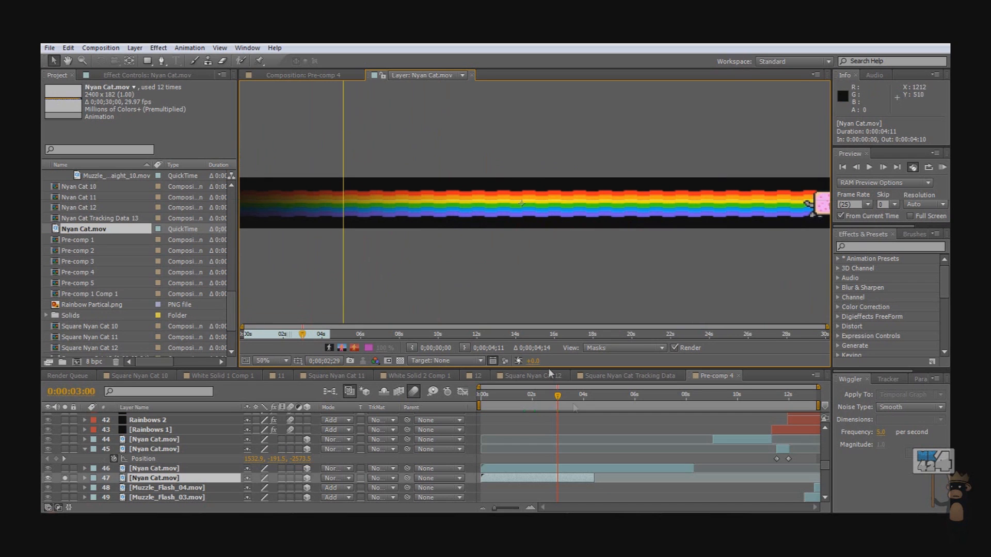
click(297, 335)
drag(296, 334, 302, 334)
scroll(702, 218, down, 1)
scroll(599, 230, up, 1)
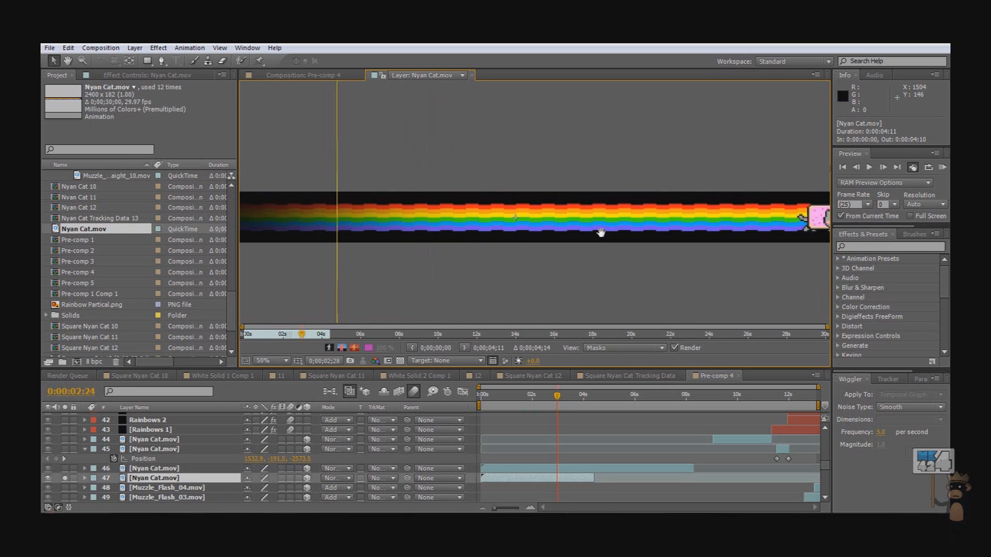
- Solo Nyan Cat.mov layers 44, 45 and 46 alongside layer 47 in the Pre-comp 4 composition and go to 0:00:06:04
click(338, 76)
drag(571, 407, 475, 400)
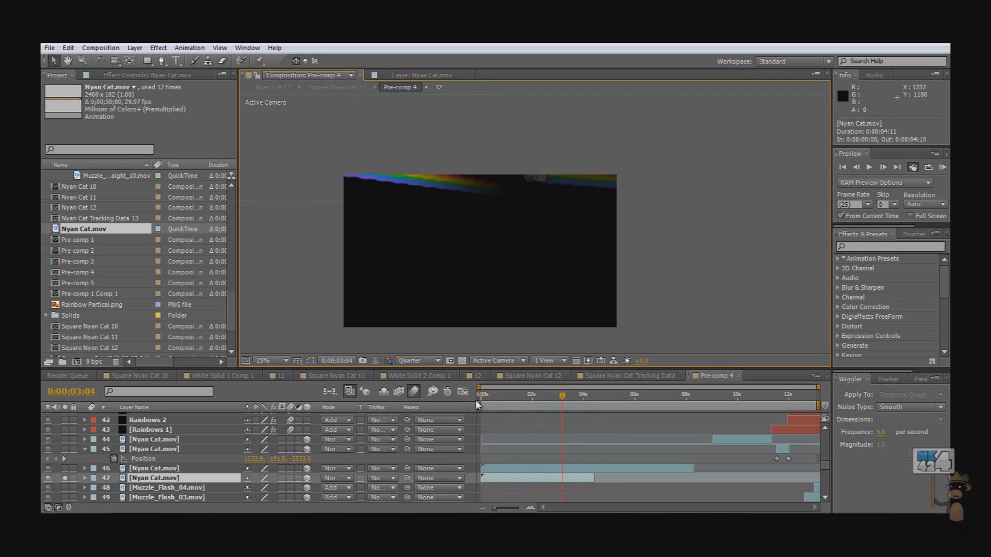
click(65, 468)
key(space)
click(65, 440)
click(65, 449)
click(522, 393)
drag(574, 394, 639, 395)
scroll(97, 474, down, 1)
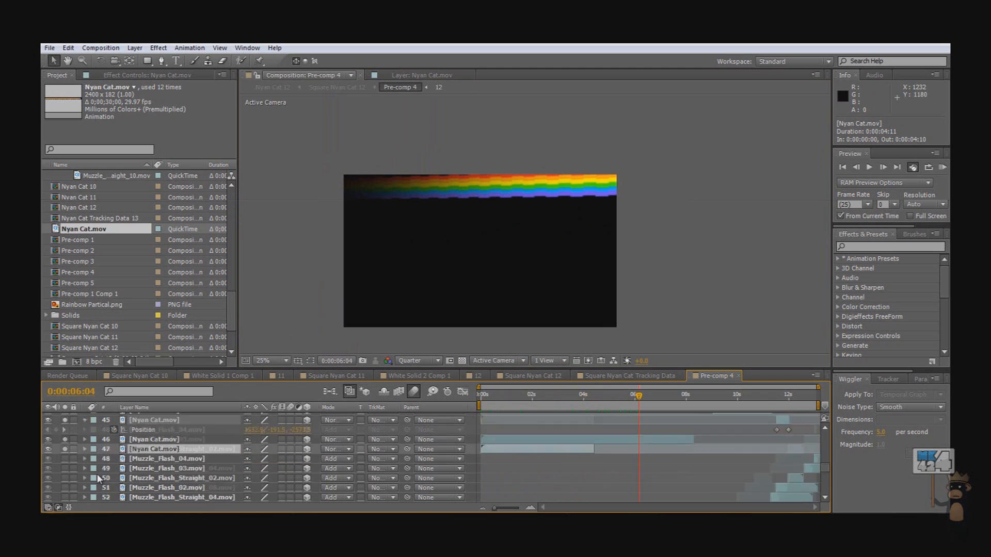
- Solo the footage layer 12 together with the Nyan Cat.mov layers and preview the shot up to 0:00:11:22
scroll(97, 474, down, 10)
click(64, 488)
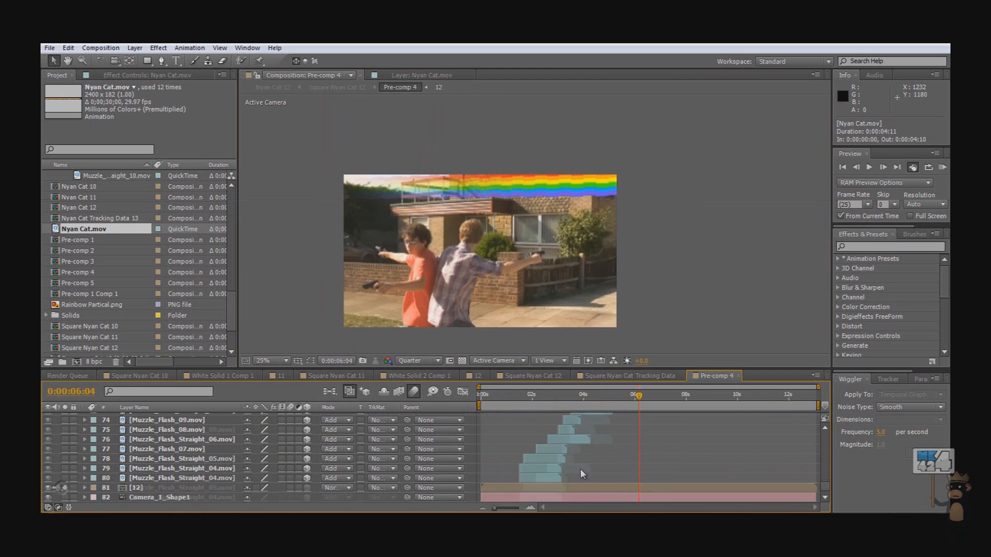
scroll(580, 470, up, 7)
click(573, 396)
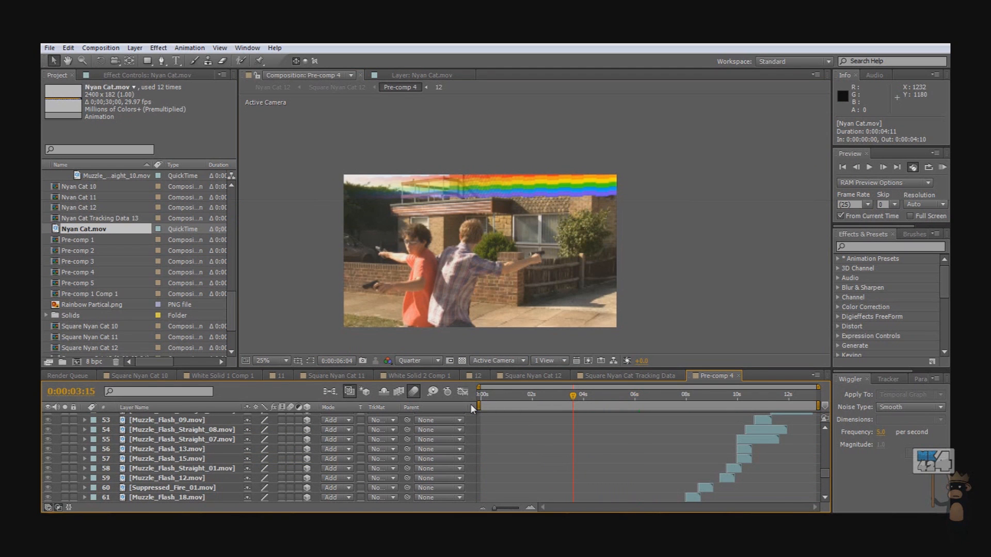
scroll(544, 447, up, 3)
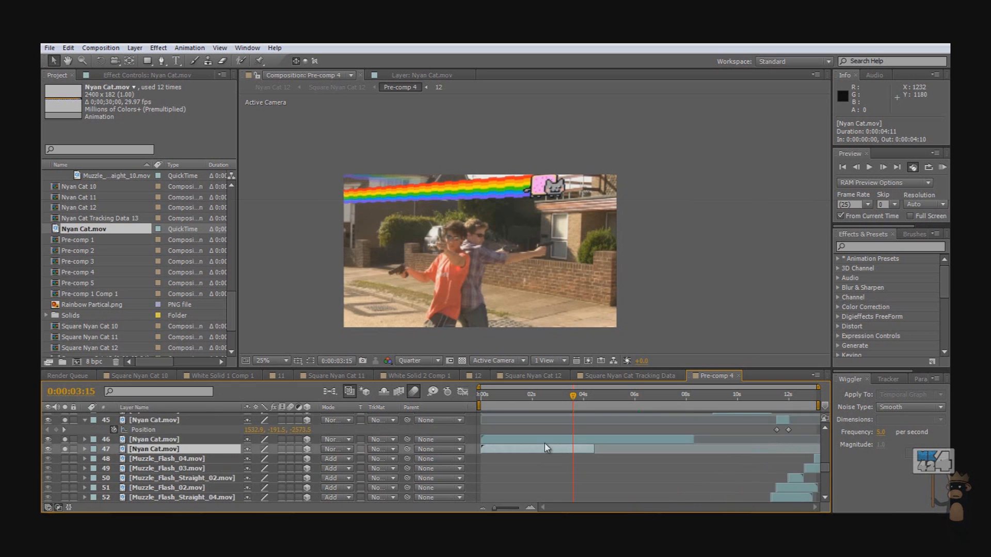
scroll(544, 443, up, 1)
drag(614, 401, 786, 406)
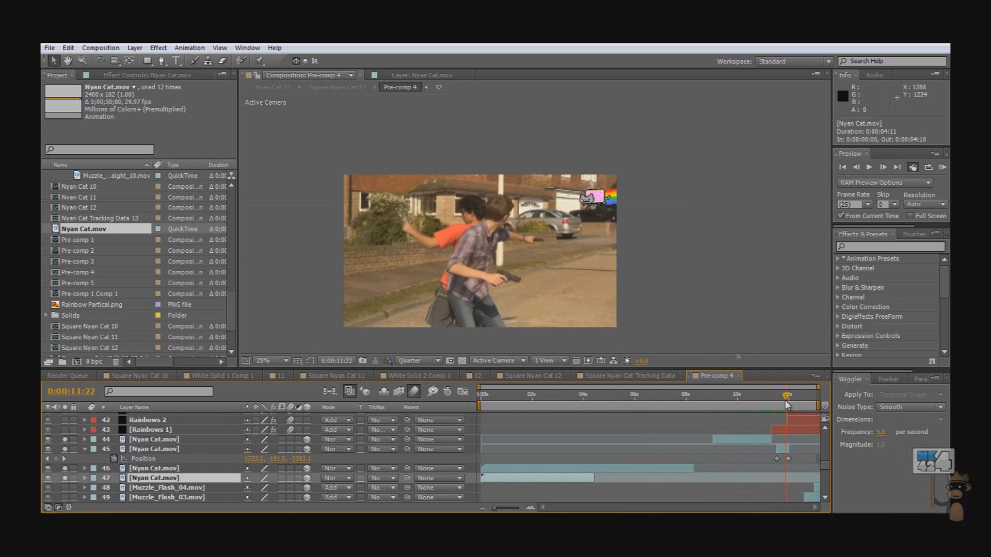
- Solo the Rainbows 1 and Rainbows 2 layers and preview the rainbow burst around 0:00:11:13
scroll(73, 449, up, 1)
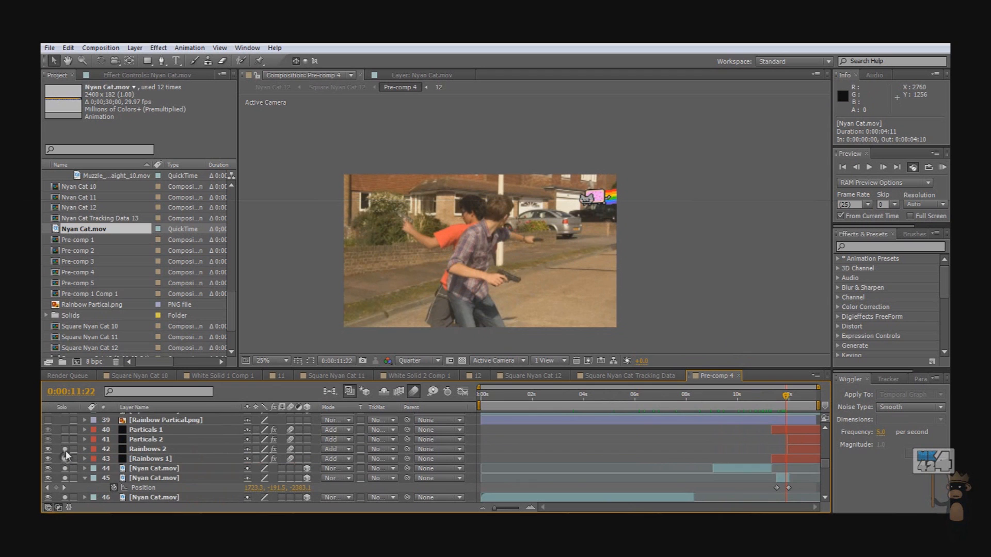
click(773, 398)
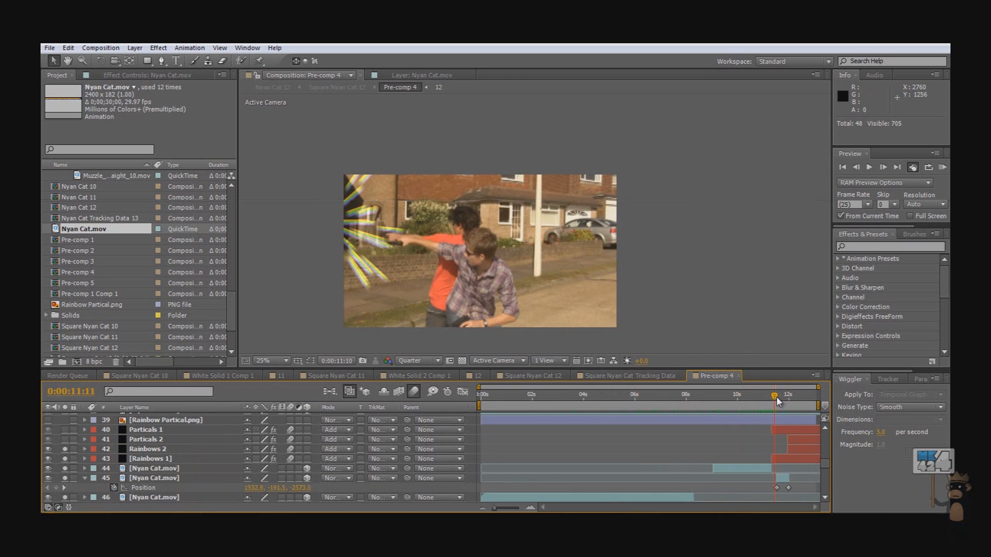
drag(776, 397, 778, 398)
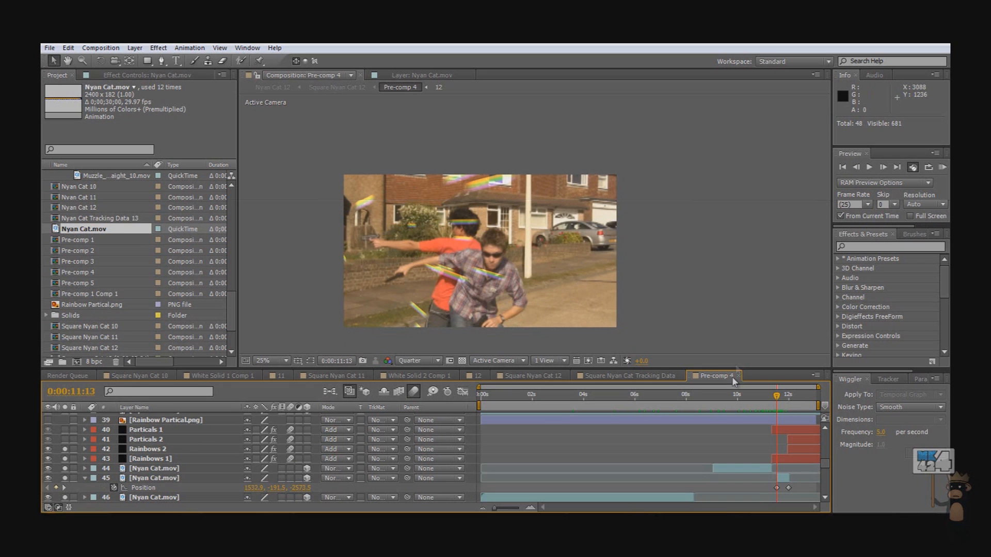
drag(784, 400, 775, 396)
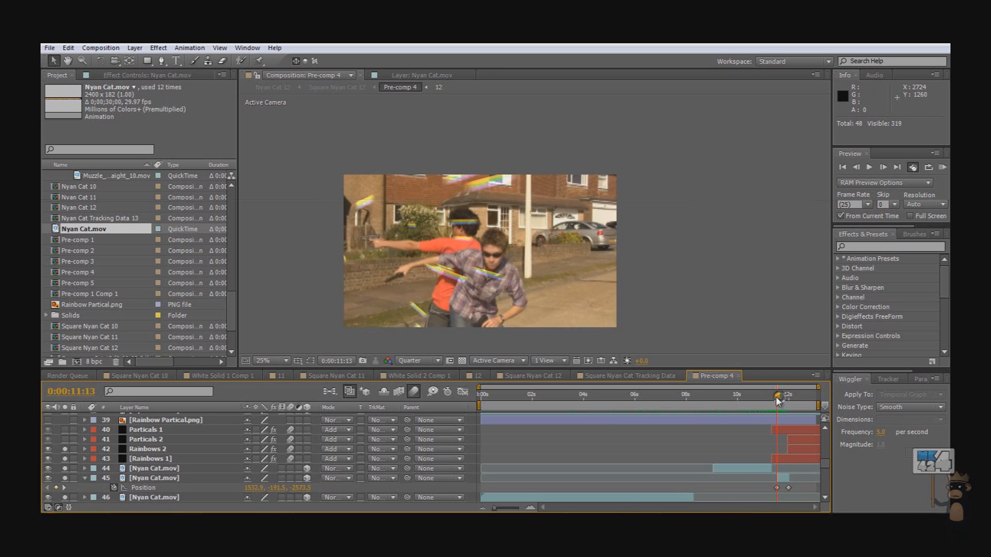
- Show the Emitter settings of the Particular effect on Rainbows 1 and preview its particles up to 0:00:12:01
click(149, 459)
click(103, 78)
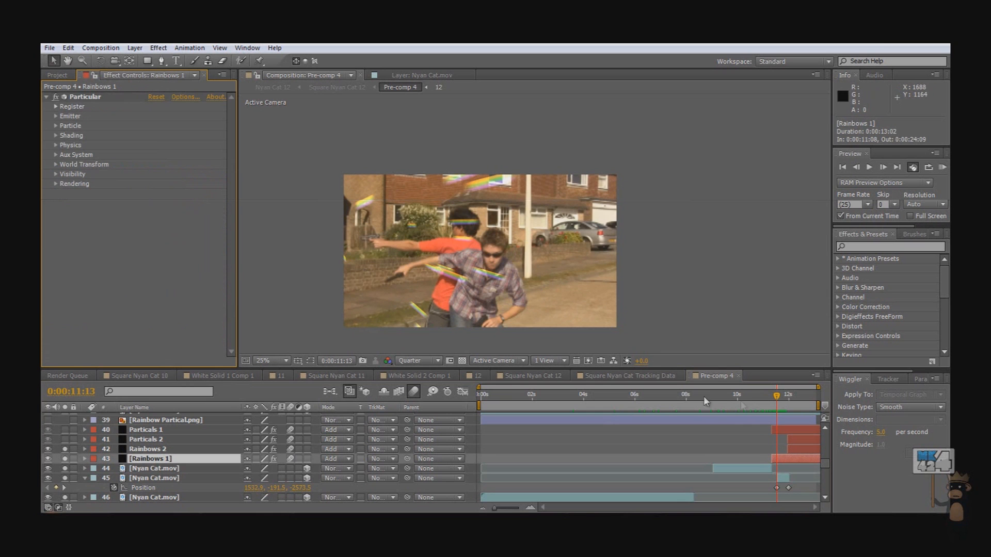
drag(776, 400, 778, 401)
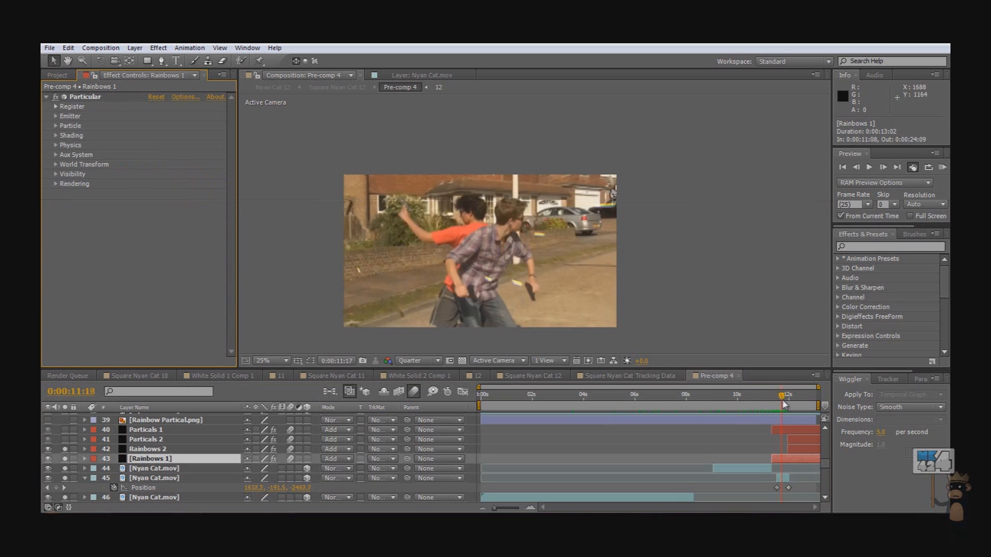
scroll(159, 460, up, 3)
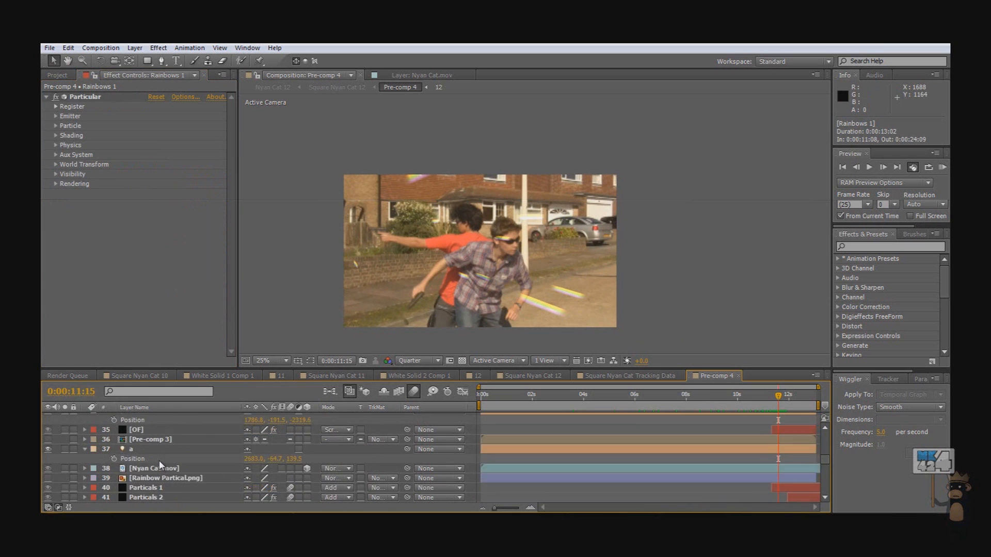
scroll(140, 444, down, 3)
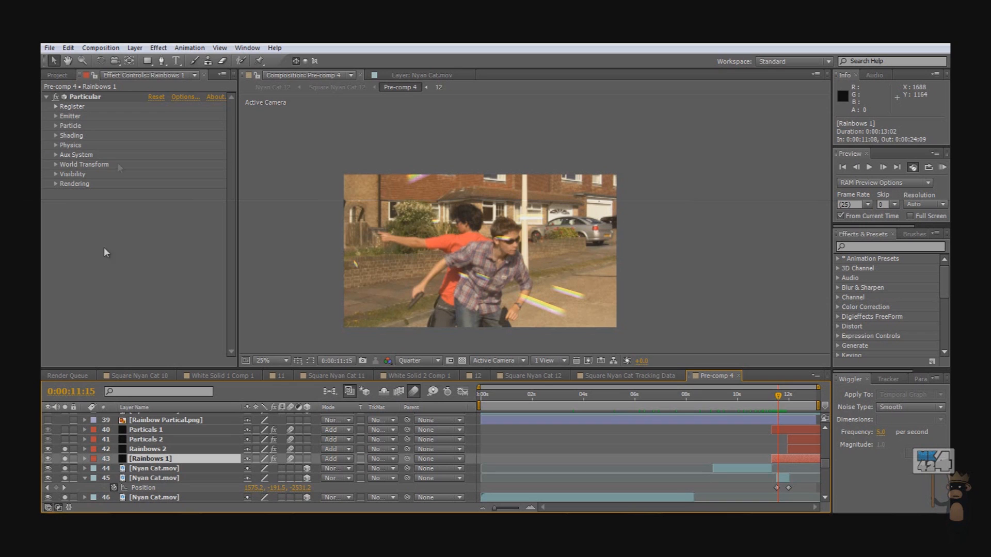
click(55, 116)
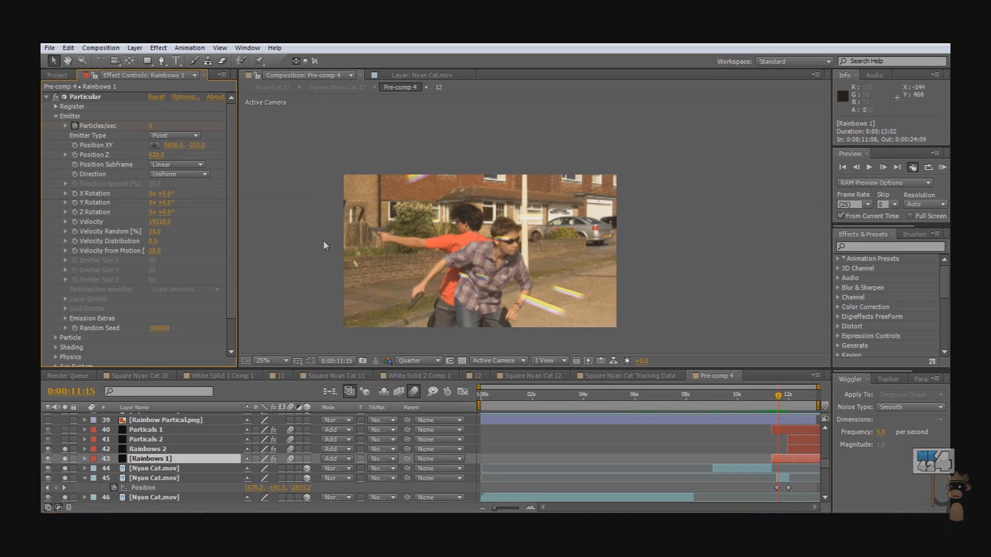
mouse_move(776, 406)
mouse_down()
mouse_move(760, 406)
mouse_move(789, 400)
mouse_up()
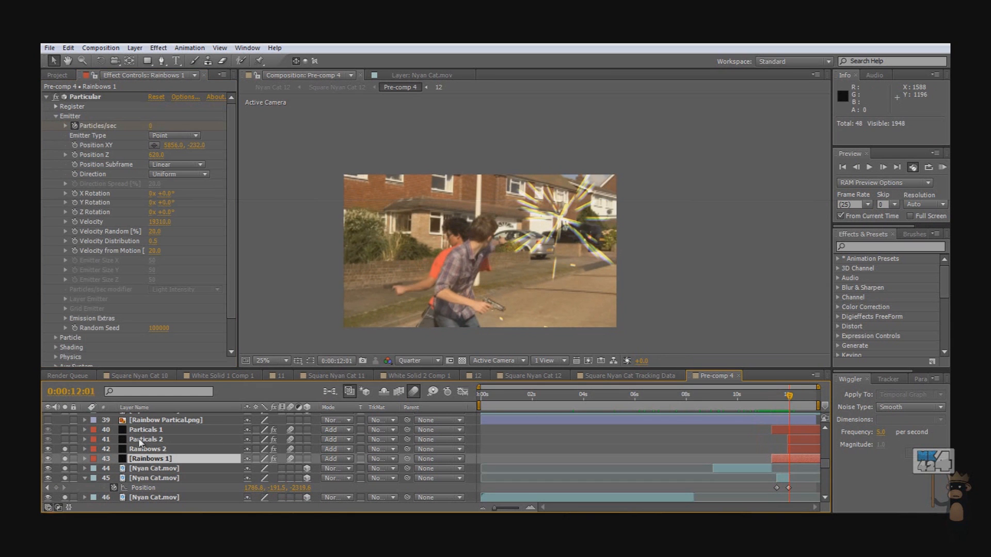
- Solo the Particals 1 and Particals 2 layers and inspect the burst over the parked cars at 0:00:12:01
scroll(641, 193, up, 4)
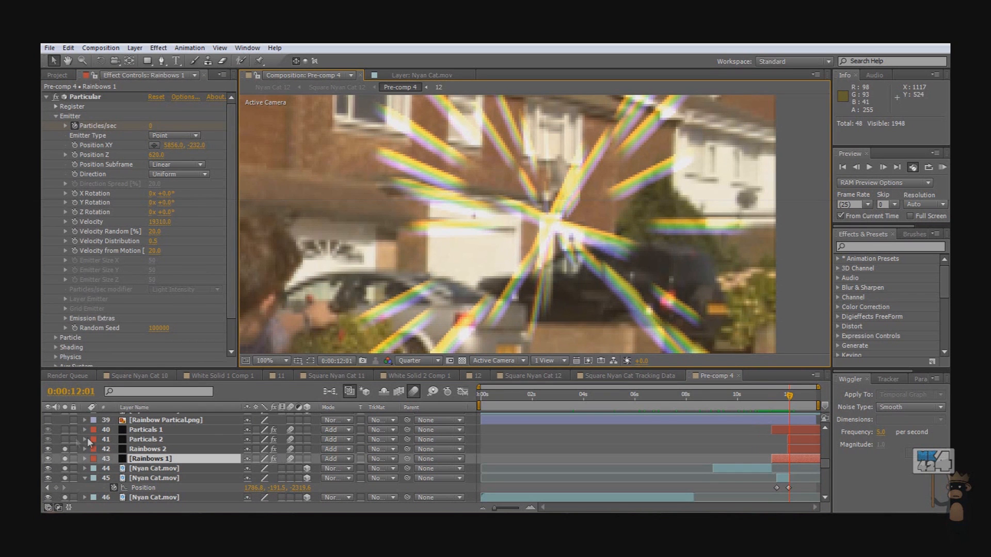
click(67, 433)
scroll(568, 258, down, 1)
drag(567, 256, 635, 234)
scroll(539, 227, down, 1)
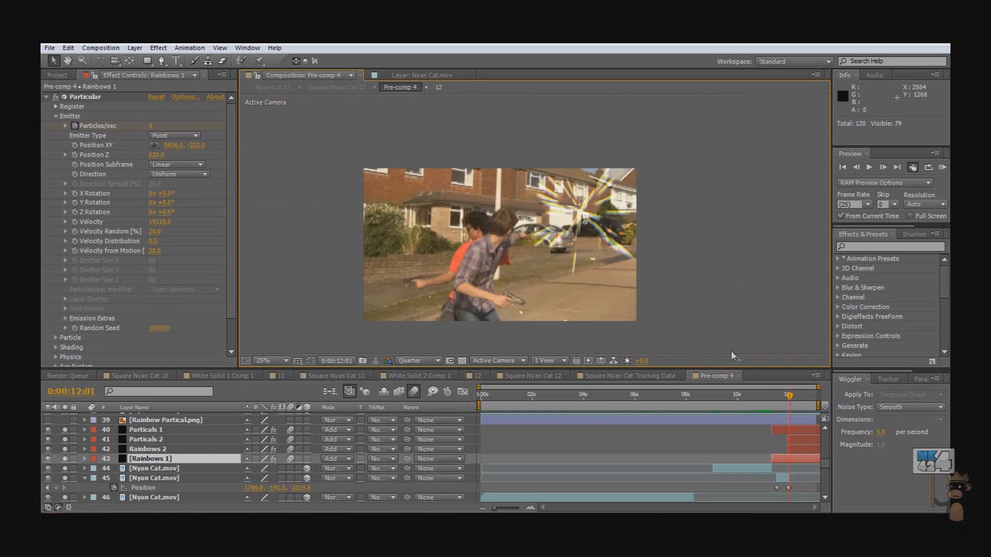
- Select the Particals 2 layer and preview the second explosion's particles up to 0:00:12:15
click(165, 439)
mouse_move(790, 396)
mouse_down()
mouse_move(769, 401)
mouse_move(788, 394)
mouse_up()
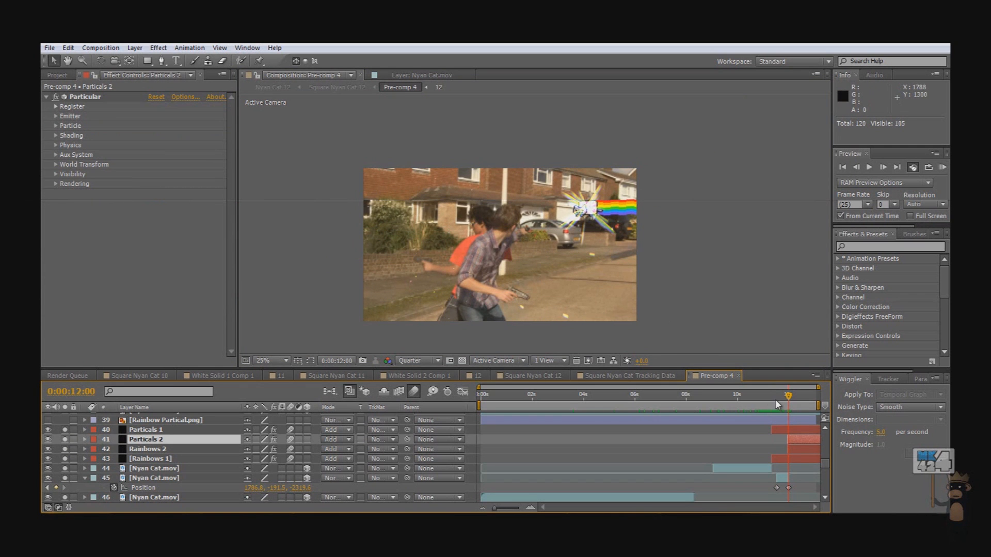
drag(775, 399, 804, 405)
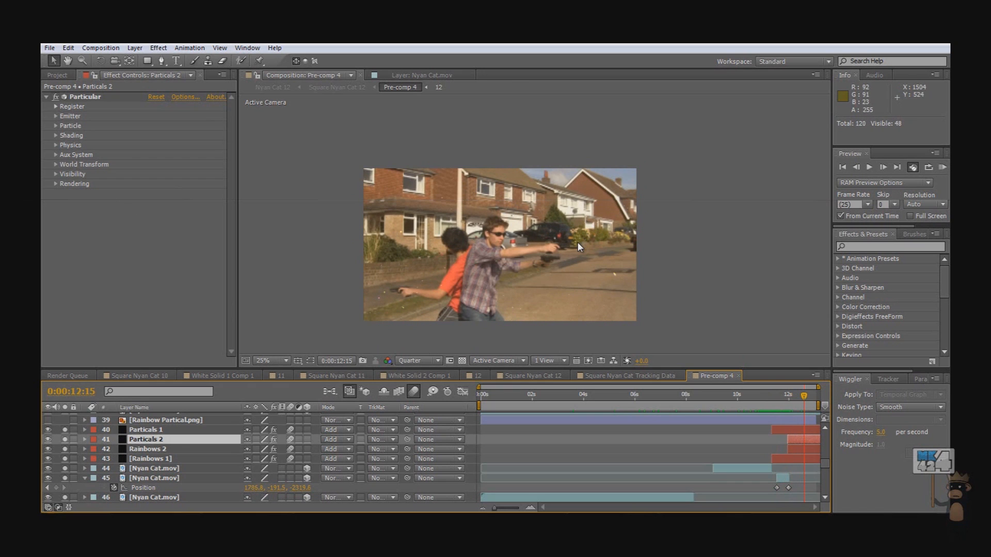
- Solo the Nyan Cat.mov layer numbered 38 and preview it with the falling particles, stopping at 0:00:12:07
scroll(72, 444, up, 1)
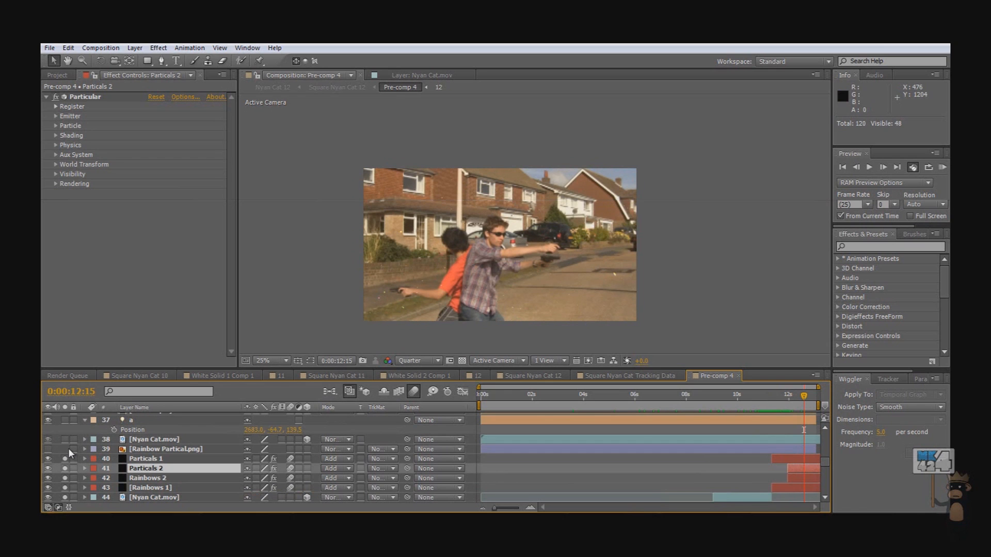
drag(797, 395, 790, 395)
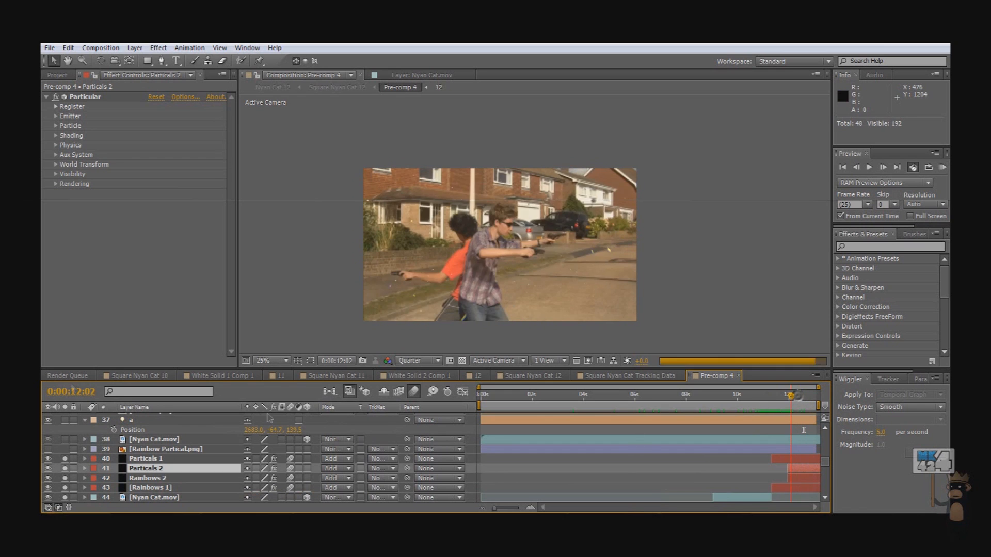
click(782, 396)
drag(782, 402, 806, 397)
scroll(439, 244, up, 2)
scroll(438, 245, down, 2)
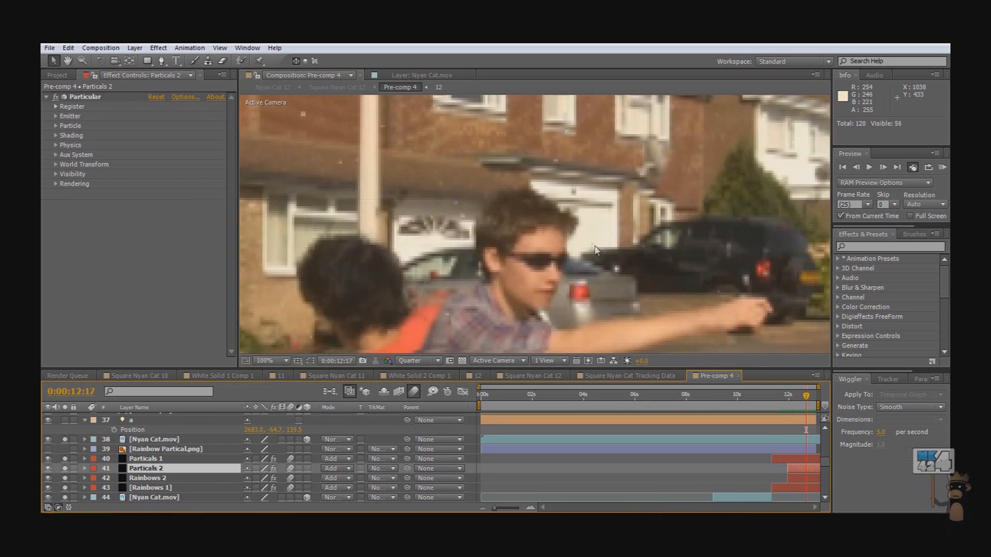
drag(806, 399, 796, 396)
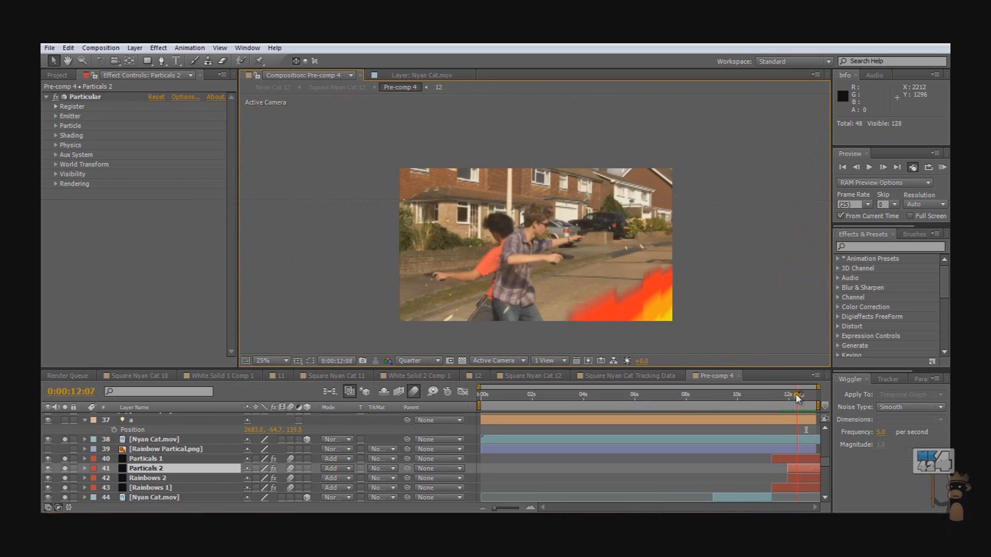
scroll(136, 459, up, 1)
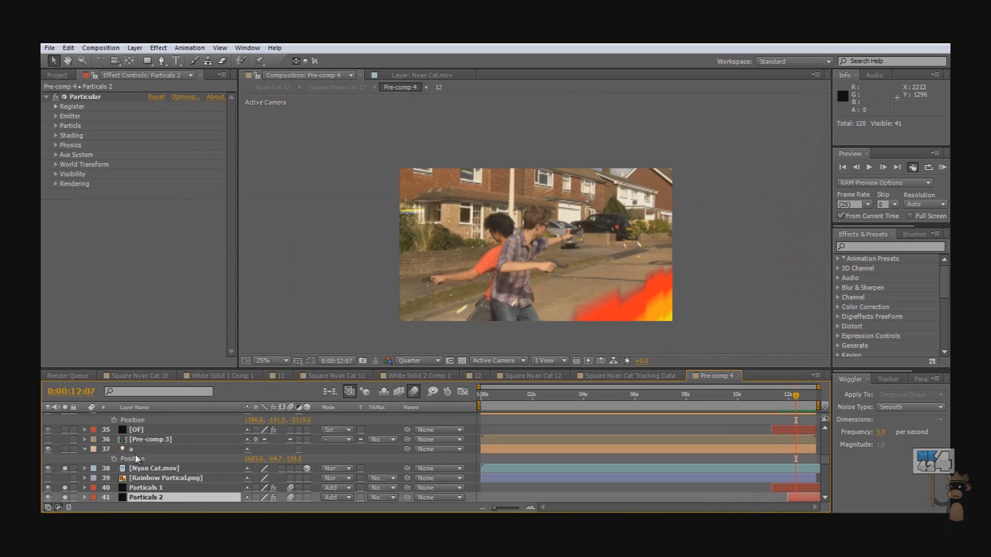
- Show the Rainbow Partical.png layer, inspect the small rainbow image up close in the frame, and hide the layer again
click(144, 478)
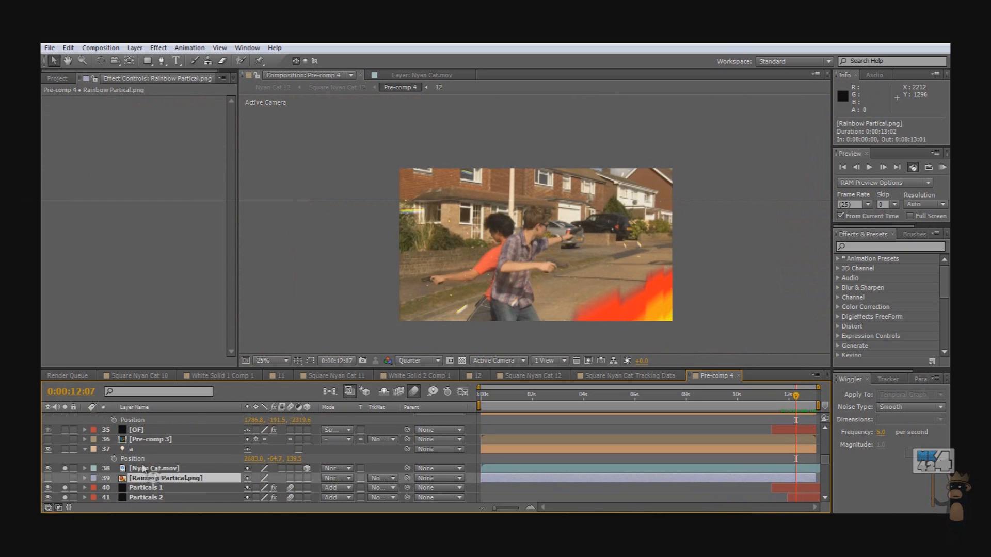
scroll(153, 478, up, 1)
scroll(123, 475, down, 1)
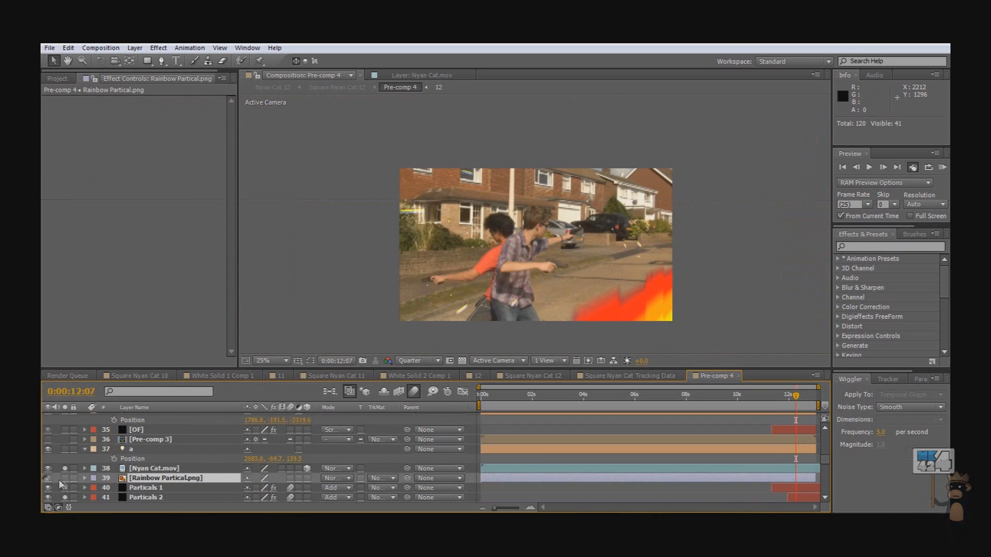
scroll(514, 259, up, 4)
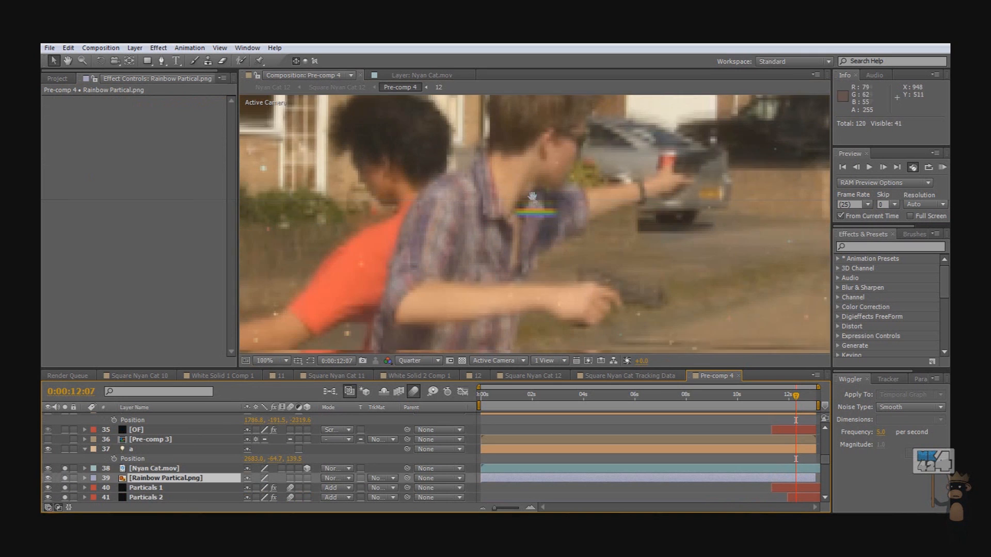
click(49, 475)
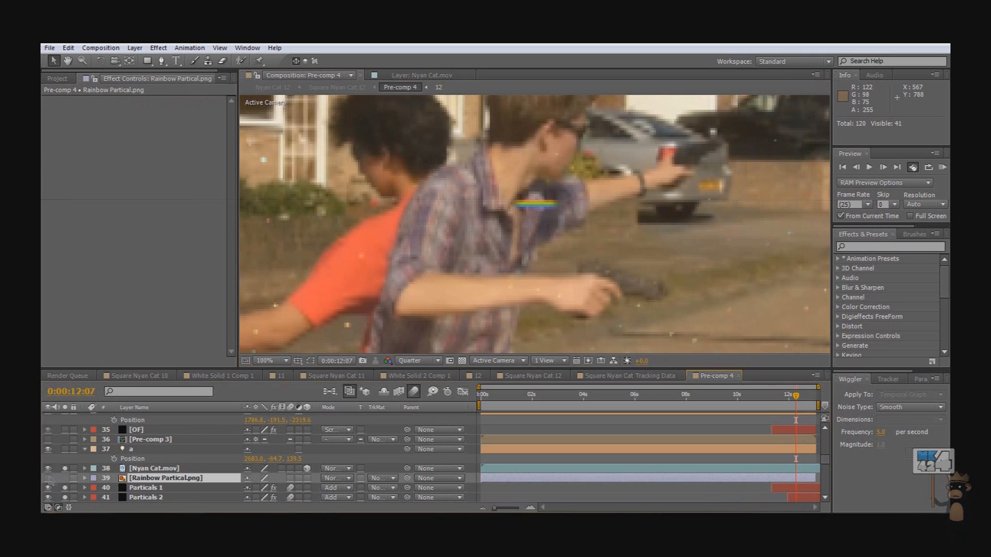
- Solo the OF and OF 2 flare layers together with the lights a and b
scroll(128, 477, up, 1)
click(142, 469)
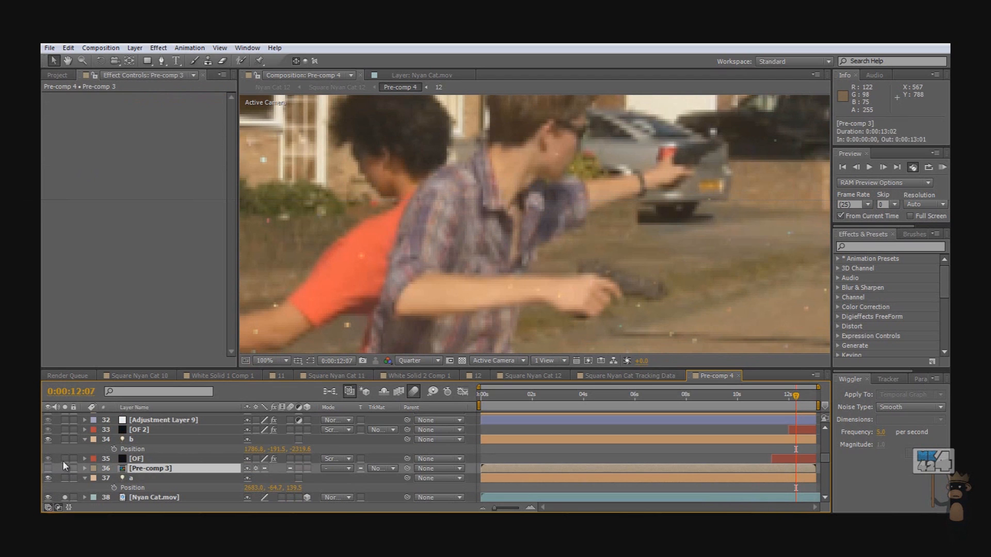
drag(64, 453, 65, 430)
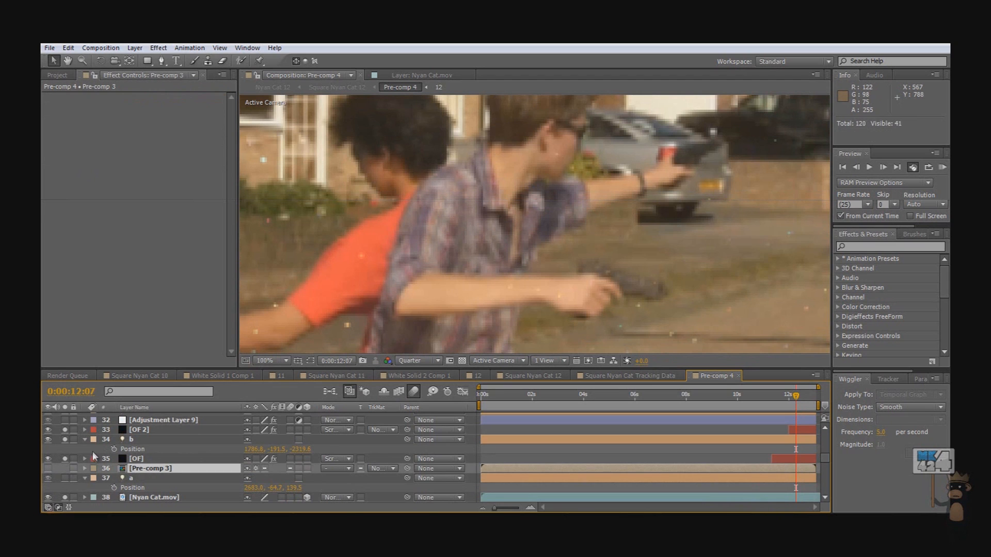
click(65, 477)
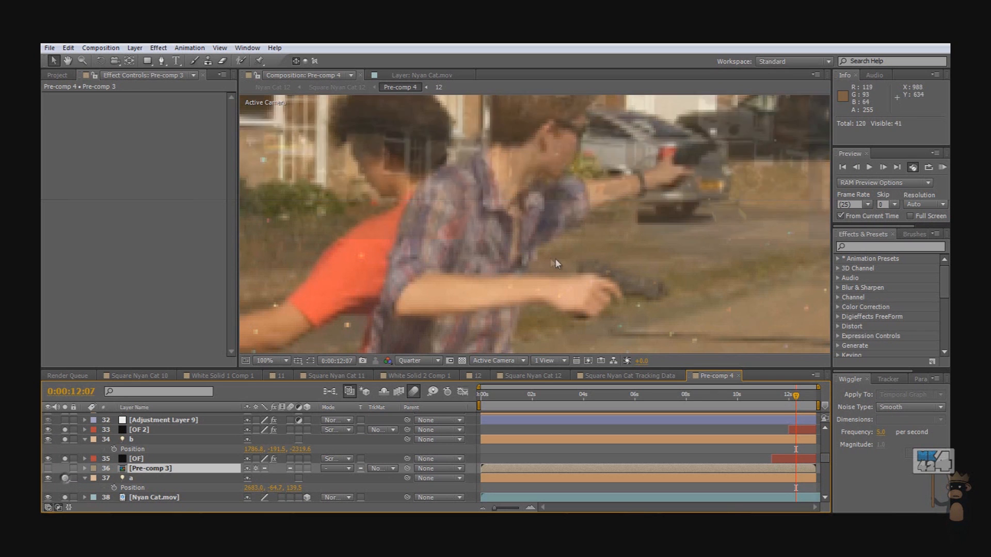
- Move the current time to 0:00:12:00 and inspect the optical flare over the parked cars
key(comma)
key(comma)
key(comma)
key(comma)
drag(797, 397, 789, 397)
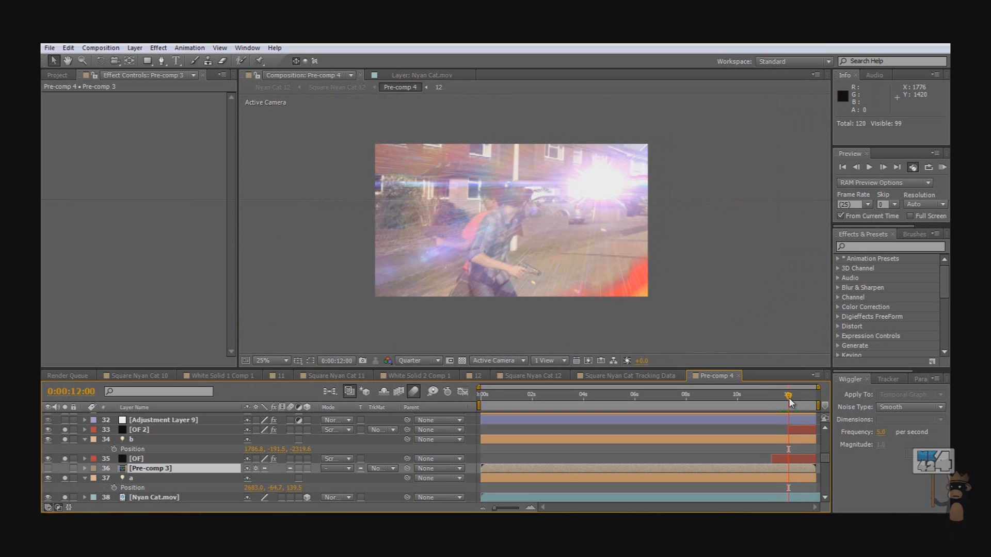
scroll(591, 183, up, 2)
scroll(575, 212, down, 1)
scroll(575, 218, up, 1)
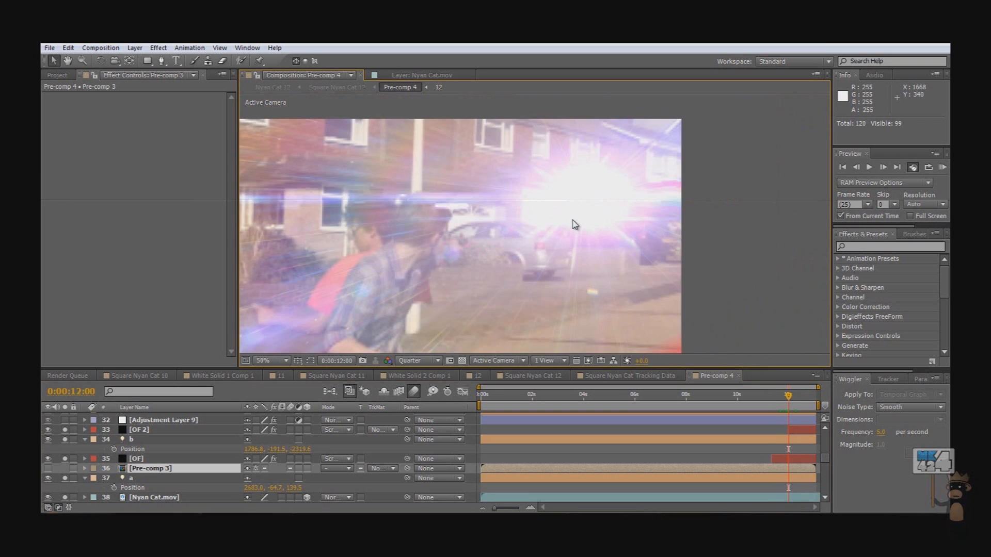
- Advance to 0:00:12:02 and inspect the flare together with the rainbow burst
key(Page_Down)
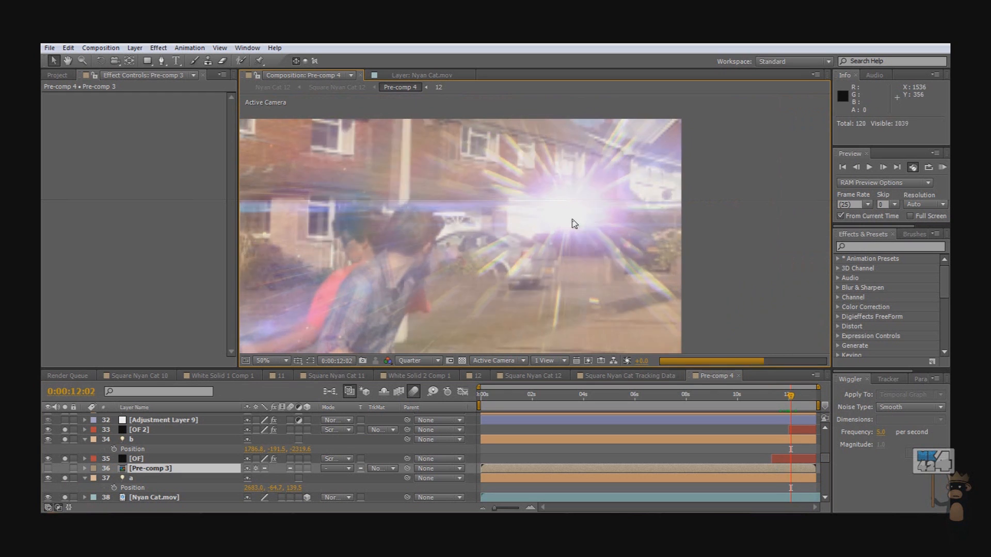
scroll(568, 227, down, 1)
scroll(552, 231, up, 2)
scroll(551, 230, down, 1)
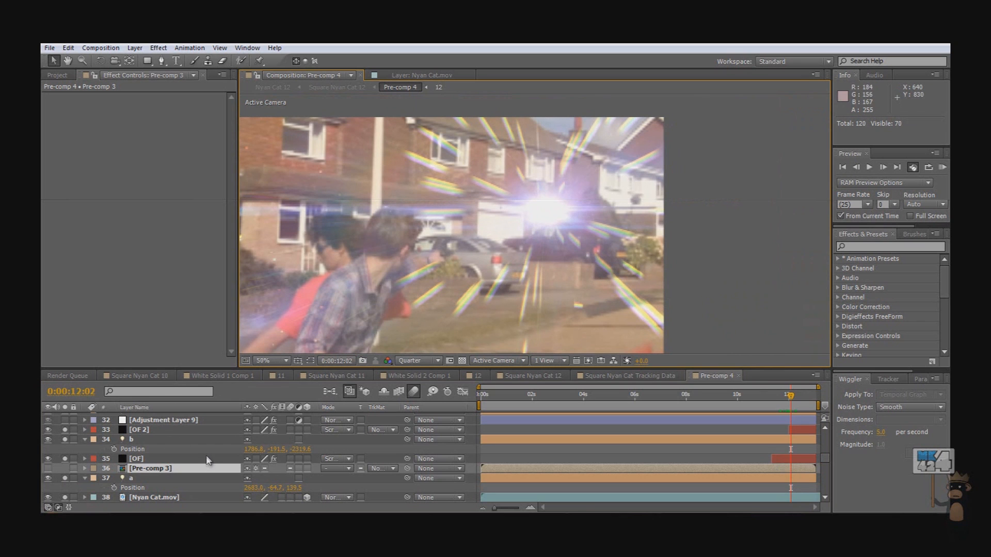
- Show the Motion Tile and CC Vector Blur settings of Adjustment Layer 9, and select the light c above it
scroll(206, 462, up, 2)
click(169, 450)
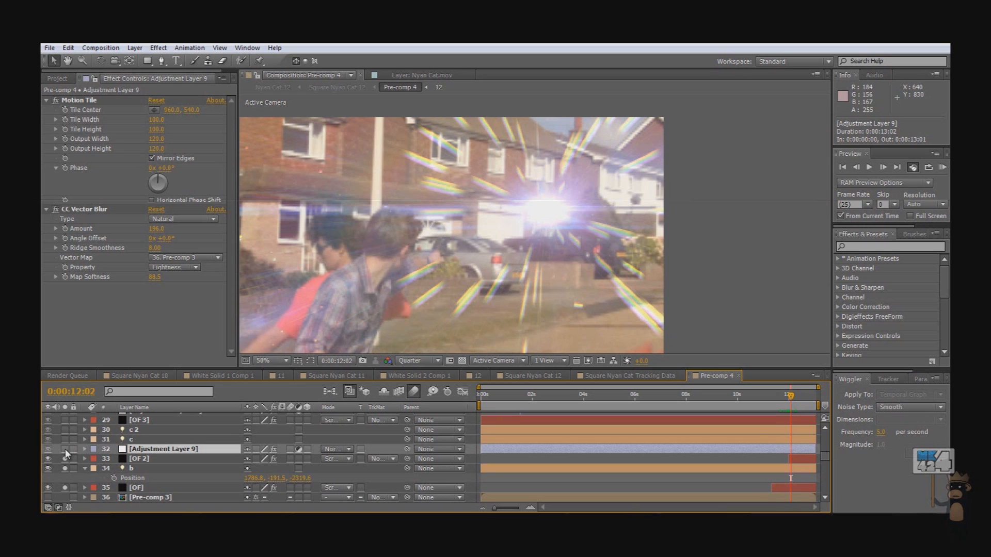
click(155, 439)
scroll(64, 449, up, 1)
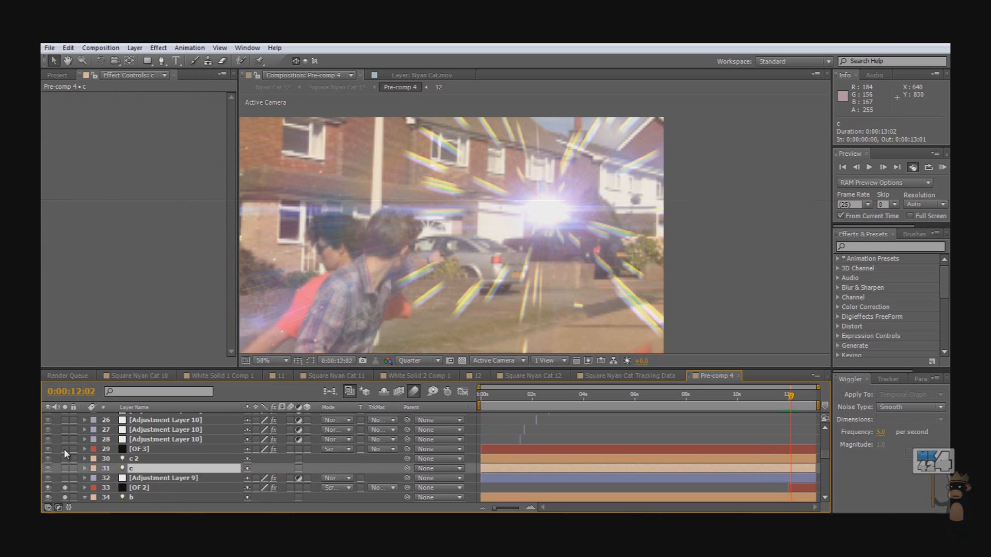
- Show the effects of the Adjustment Layer 10 numbered 28, and solo all layers from Adjustment Layer 9 up to layer 1
click(143, 440)
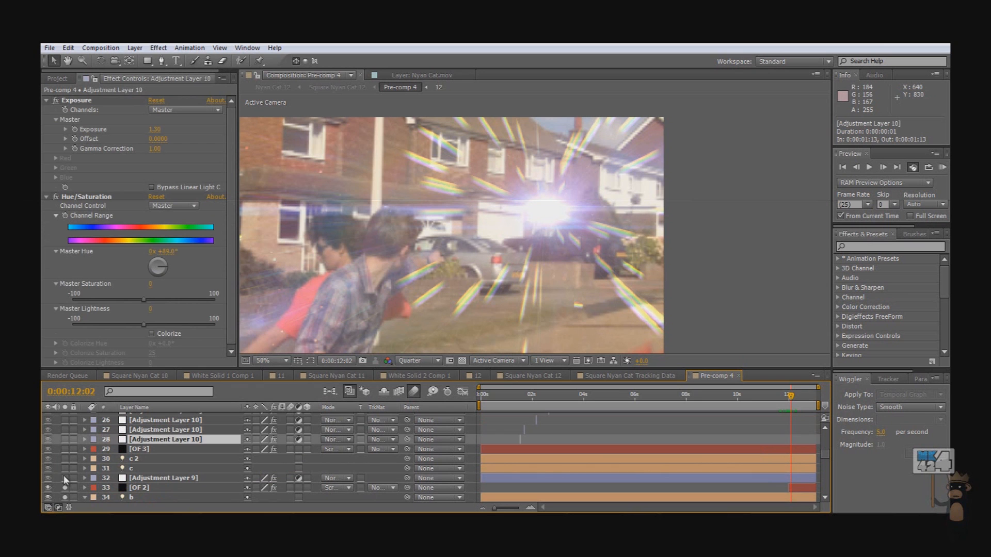
drag(66, 478, 66, 416)
scroll(533, 279, down, 1)
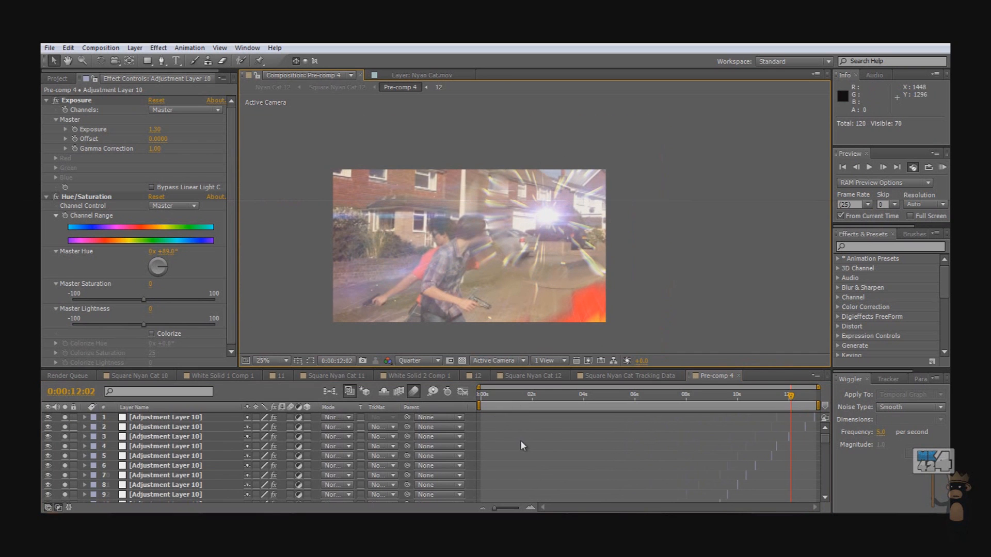
scroll(494, 438, down, 9)
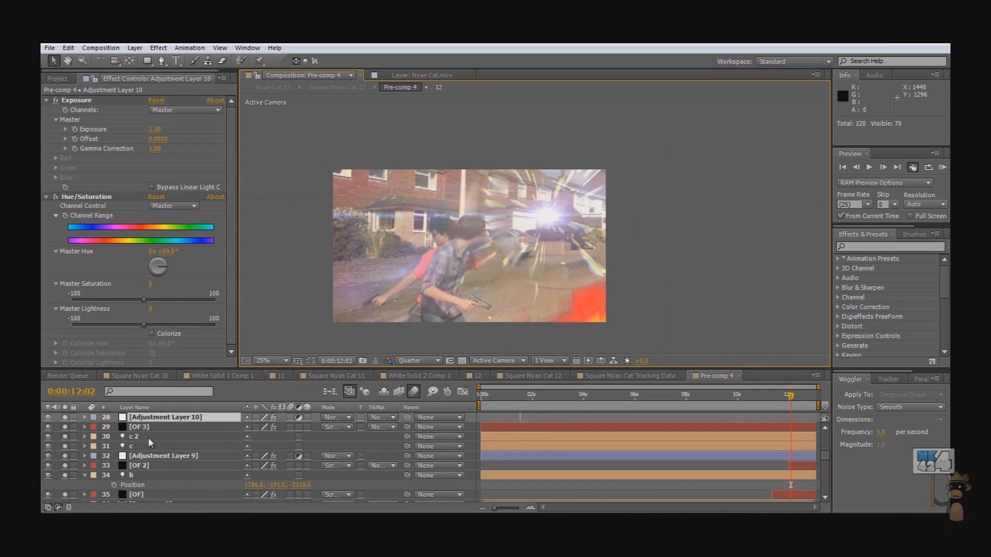
scroll(534, 225, up, 1)
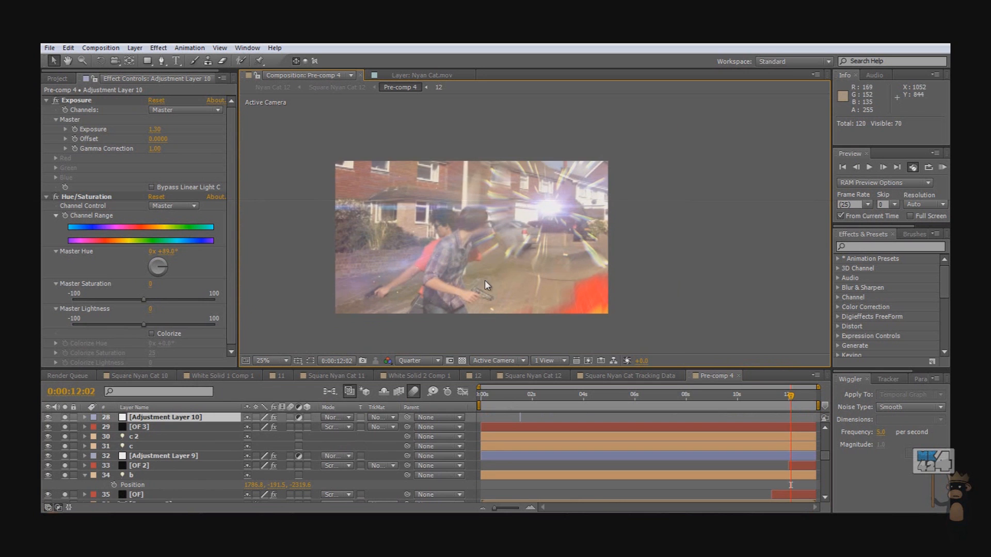
- Scrub through the shot before the explosion with the adjustment layers soloed, stopping at 0:00:10:22
click(738, 404)
drag(738, 404, 750, 404)
scroll(474, 234, down, 1)
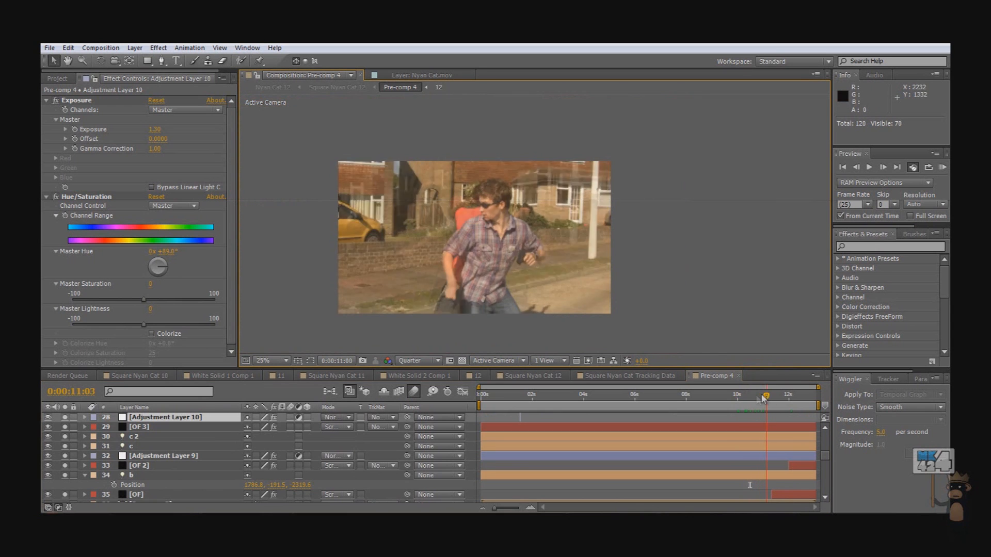
drag(755, 395, 760, 395)
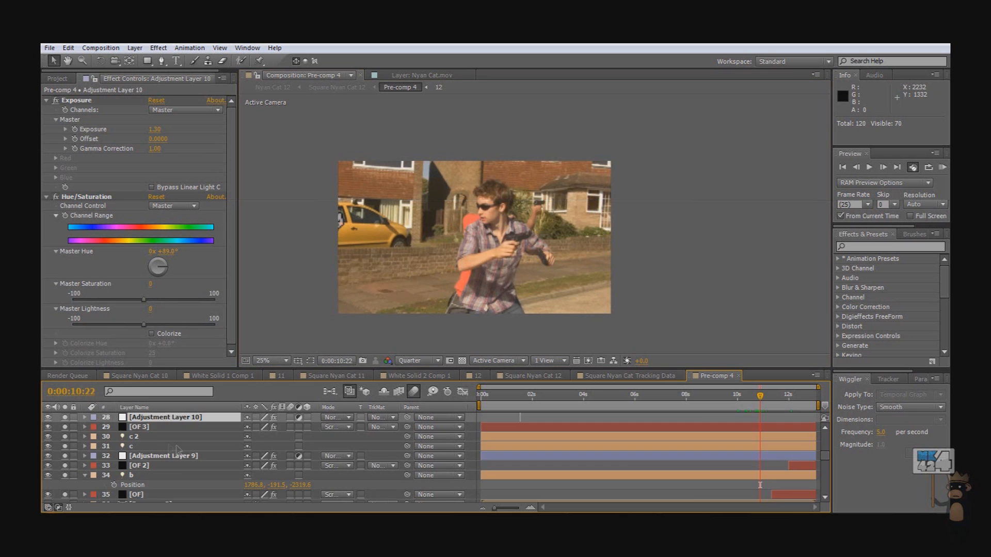
- Solo all the muzzle flash and suppressed fire layers, numbered 48 to 80
scroll(100, 447, down, 3)
scroll(98, 448, down, 5)
scroll(72, 439, up, 2)
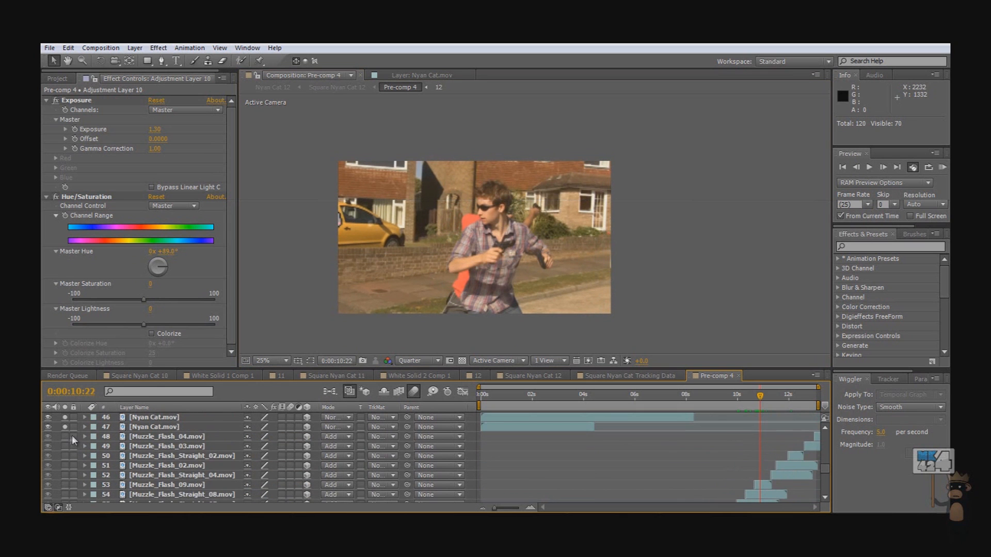
scroll(65, 498, down, 5)
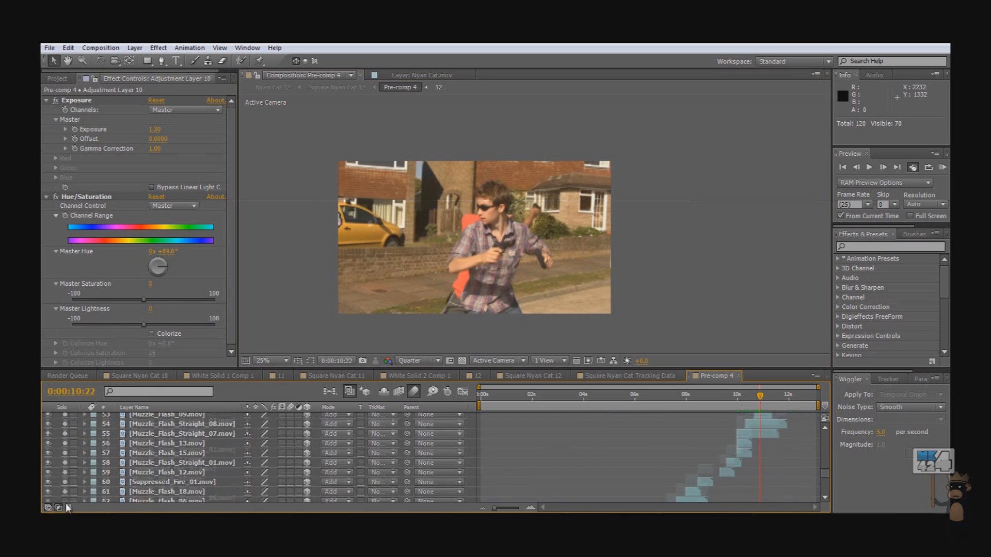
scroll(66, 500, down, 5)
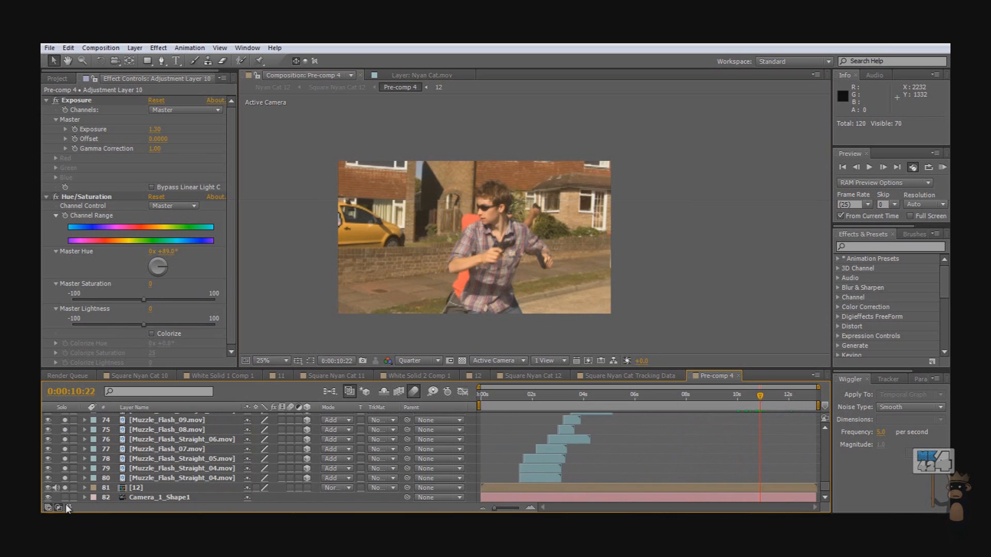
- Step back through the gunfire frames to 0:00:10:08 to preview the muzzle flash on the front actor's gun
click(756, 396)
scroll(748, 429, up, 1)
scroll(748, 429, up, 7)
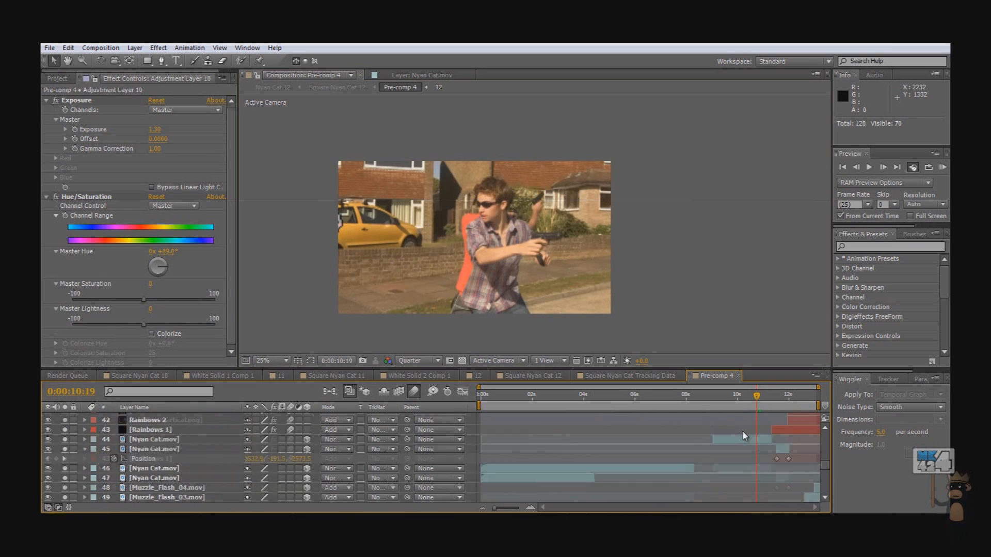
drag(757, 395, 755, 395)
key(Page_Up)
key(Page_Up)
key(Page_Up)
key(Page_Up)
key(Page_Up)
key(Page_Up)
key(Page_Up)
key(Page_Up)
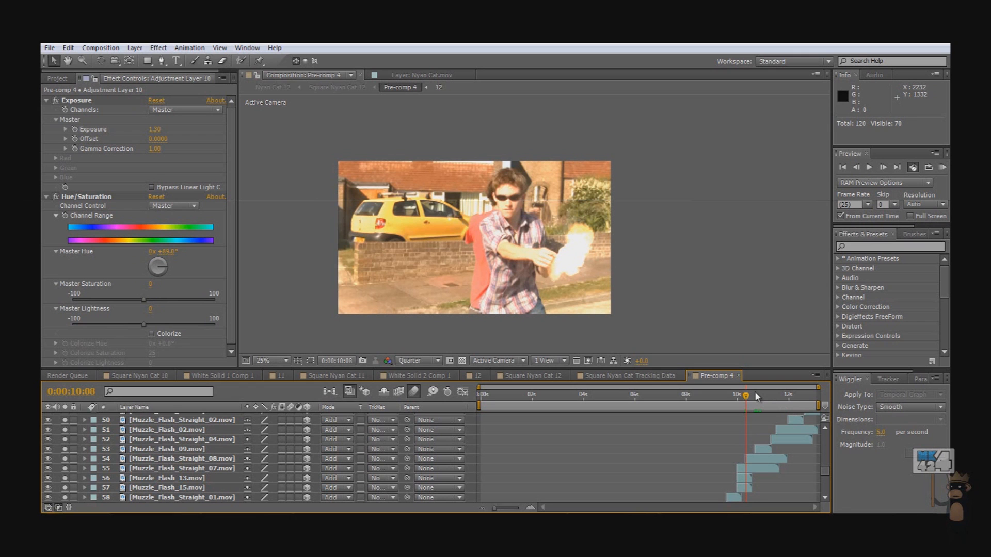
- Continue back frame by frame to 0:00:10:00 to preview the flash with the coloured adjustment layer
key(Page_Up)
key(Page_Up)
key(Page_Up)
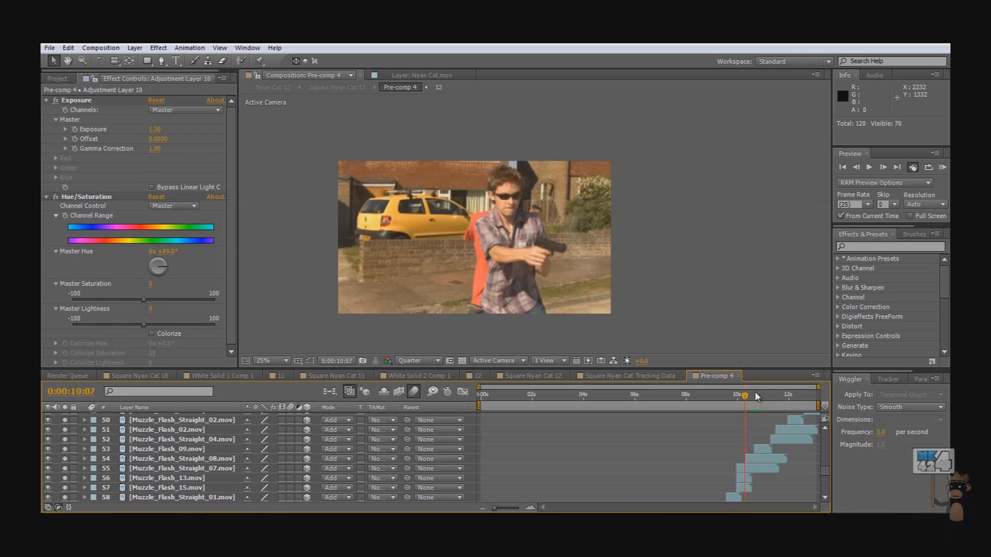
key(Page_Up)
key(Page_Up)
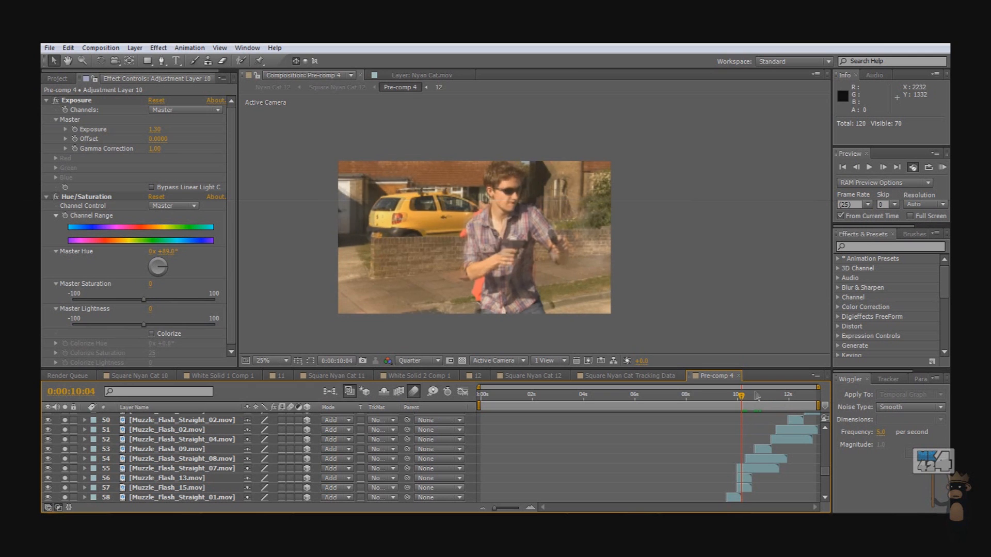
key(Page_Up)
key(Page_Up)
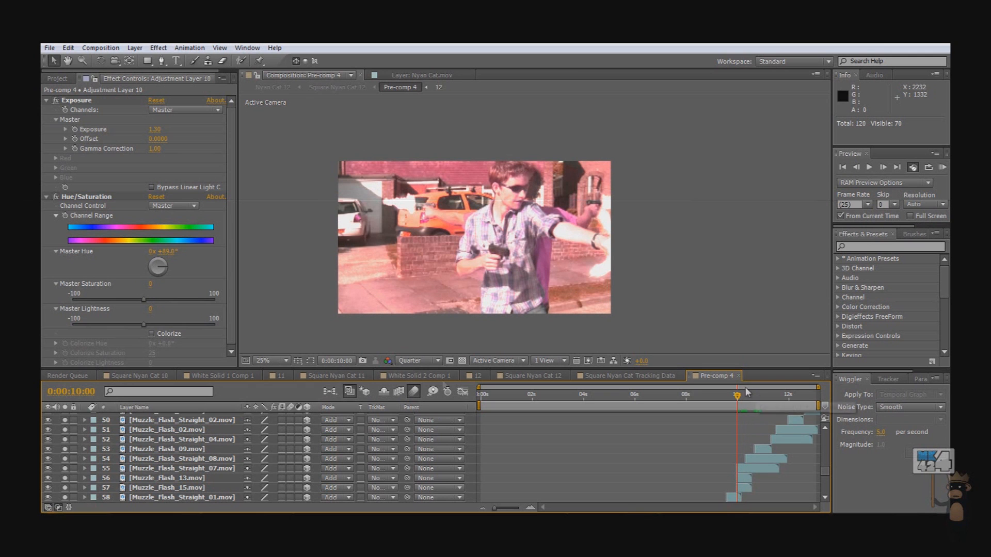
- Examine the muzzle flashes and the pink colour shift across the frame at 0:00:10:00
scroll(437, 238, up, 2)
scroll(438, 237, up, 1)
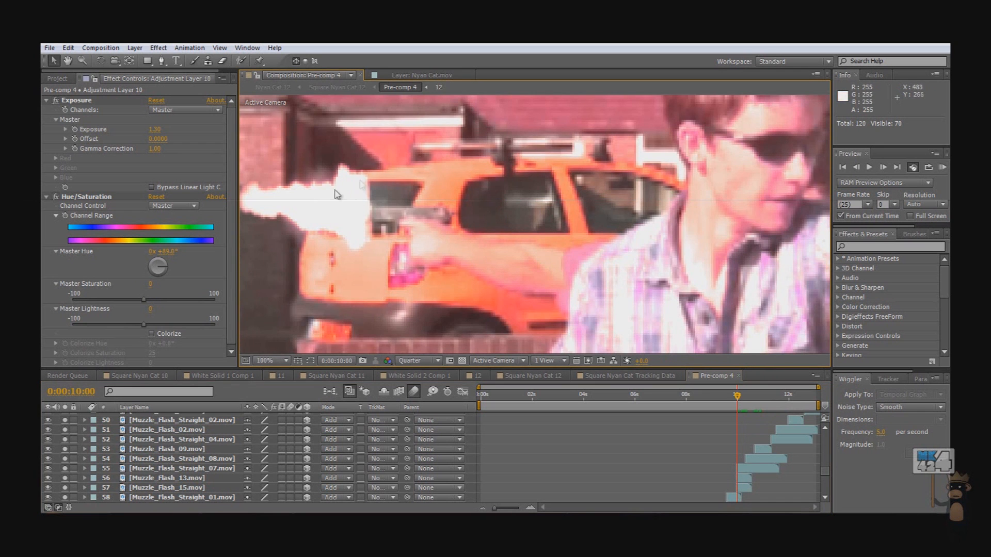
scroll(392, 235, down, 2)
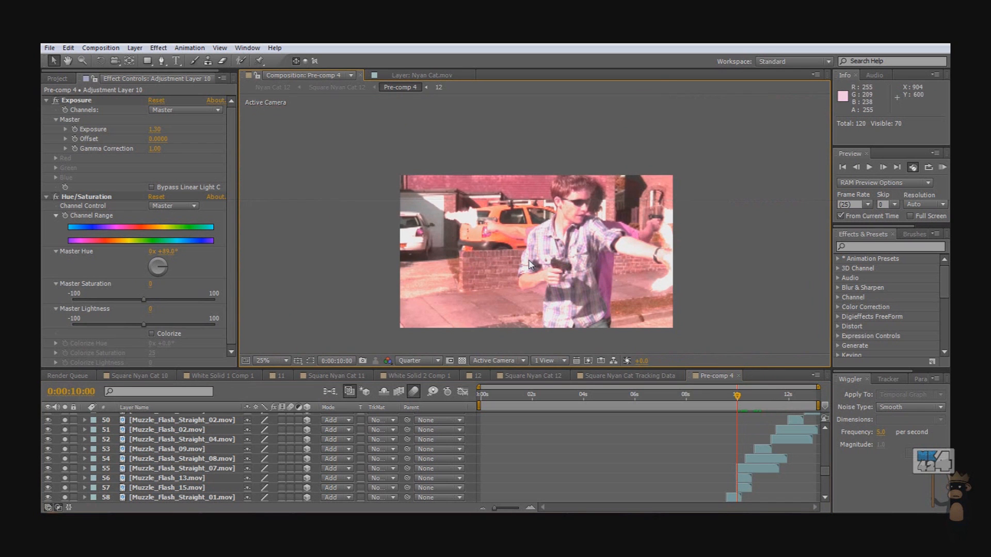
scroll(528, 265, right, 3)
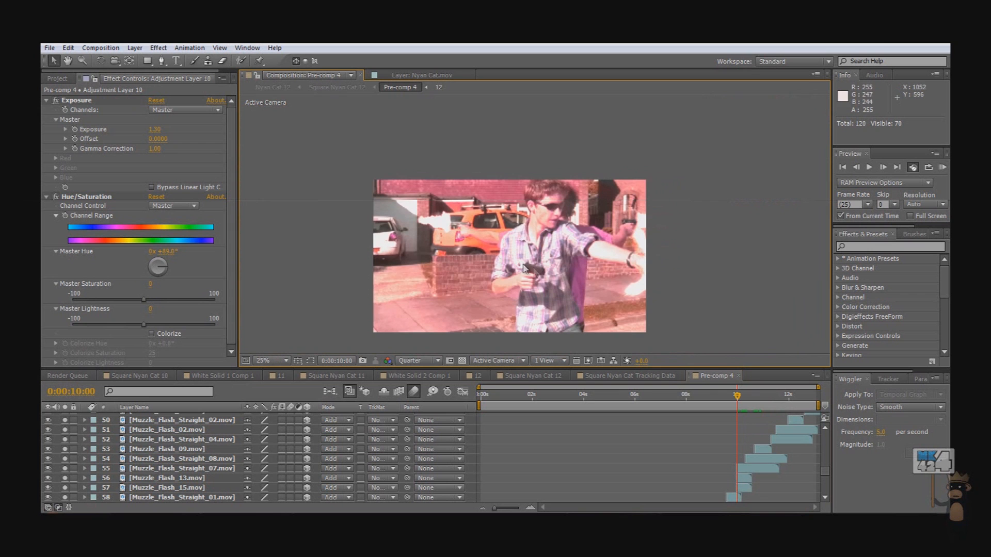
scroll(415, 258, up, 1)
scroll(415, 258, down, 1)
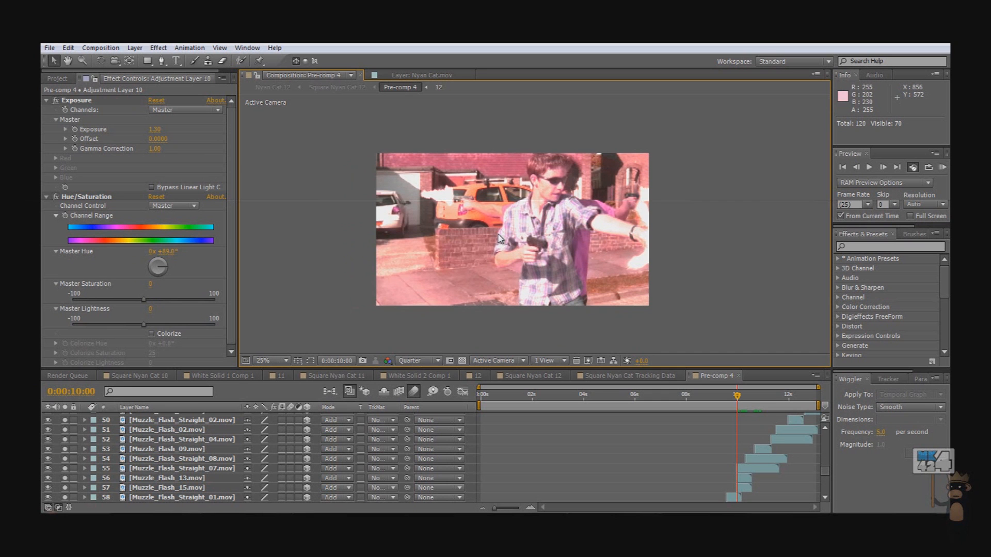
scroll(500, 238, up, 1)
scroll(556, 212, down, 1)
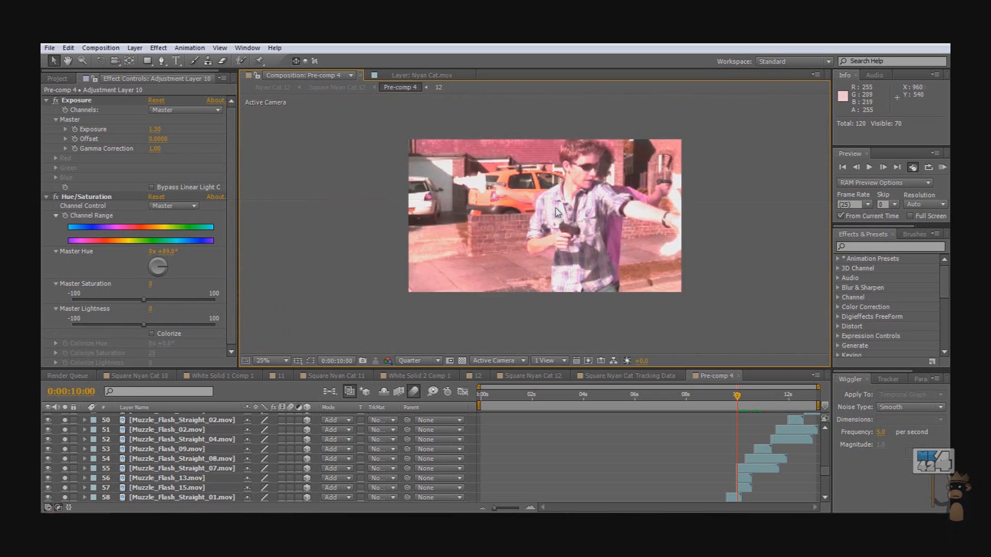
scroll(556, 211, up, 1)
- Show the project's list of footage and compositions, and inspect the muzzle flash beside the orange car again
click(55, 79)
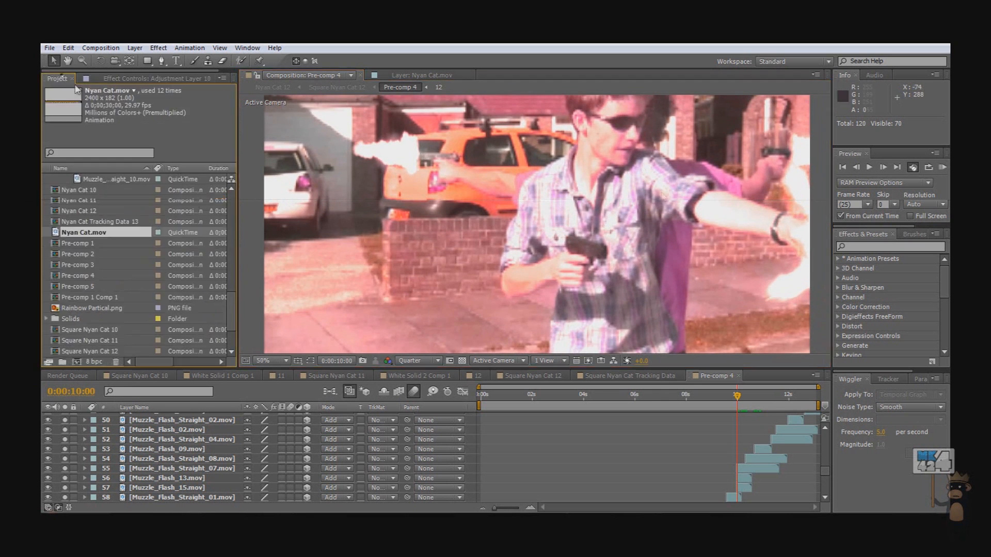
scroll(486, 215, down, 1)
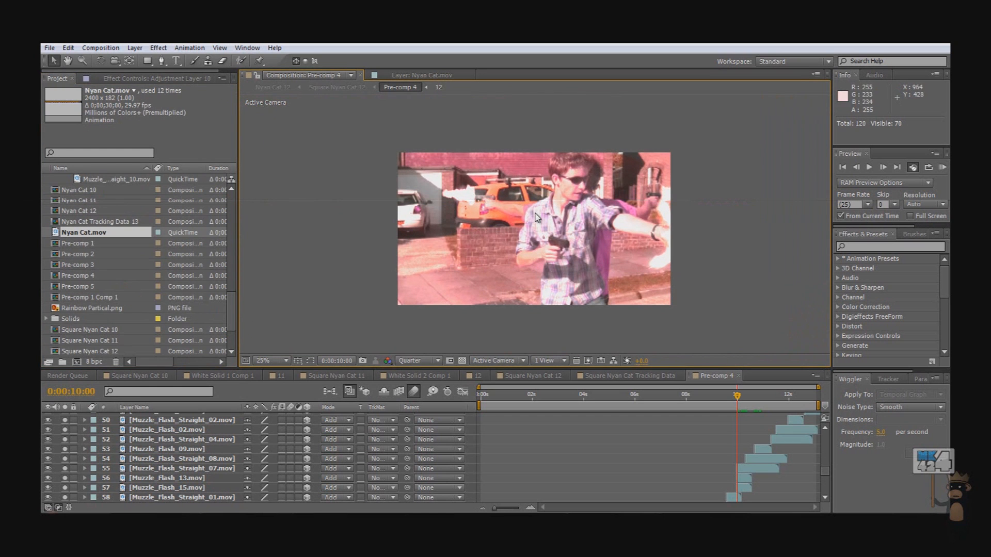
scroll(516, 222, up, 2)
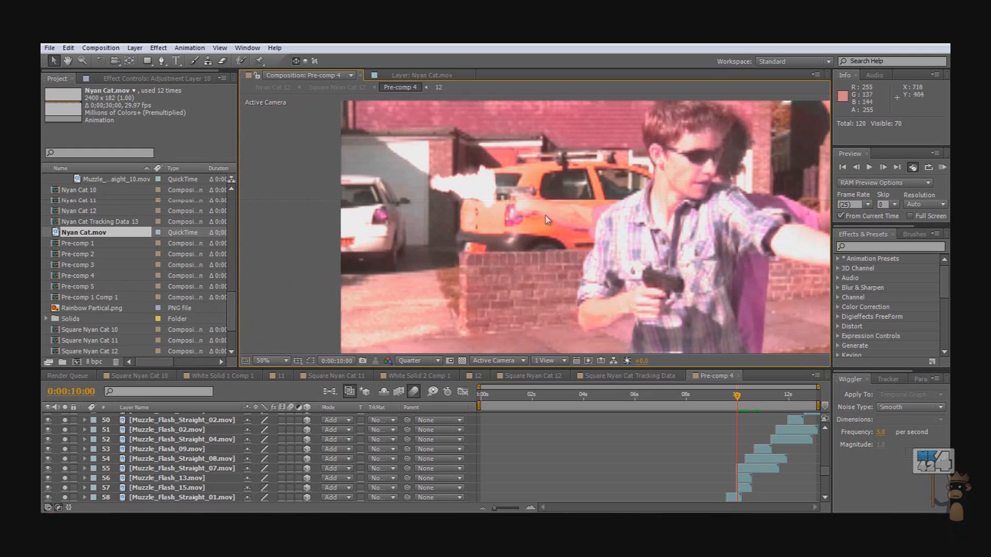
- Open the Square Nyan Cat Tracking Data composition and scrub to the bright flash frame at 0:00:02:11
scroll(495, 232, down, 2)
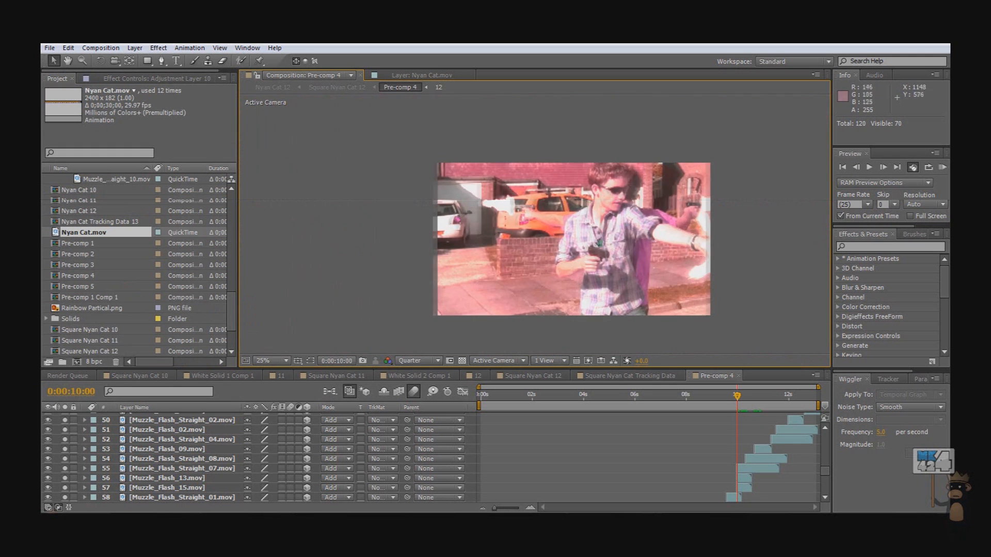
click(597, 376)
drag(490, 395, 557, 401)
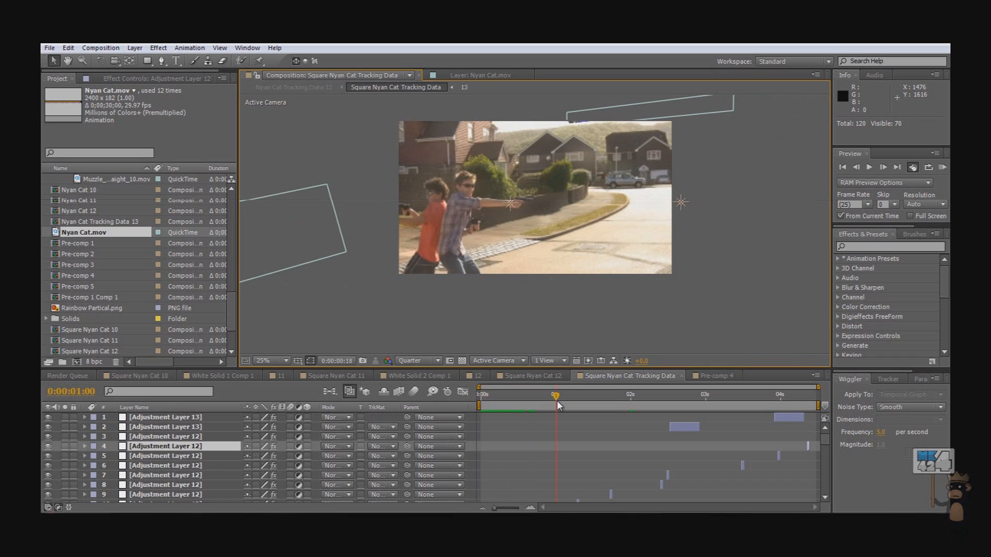
click(657, 404)
drag(661, 405, 667, 404)
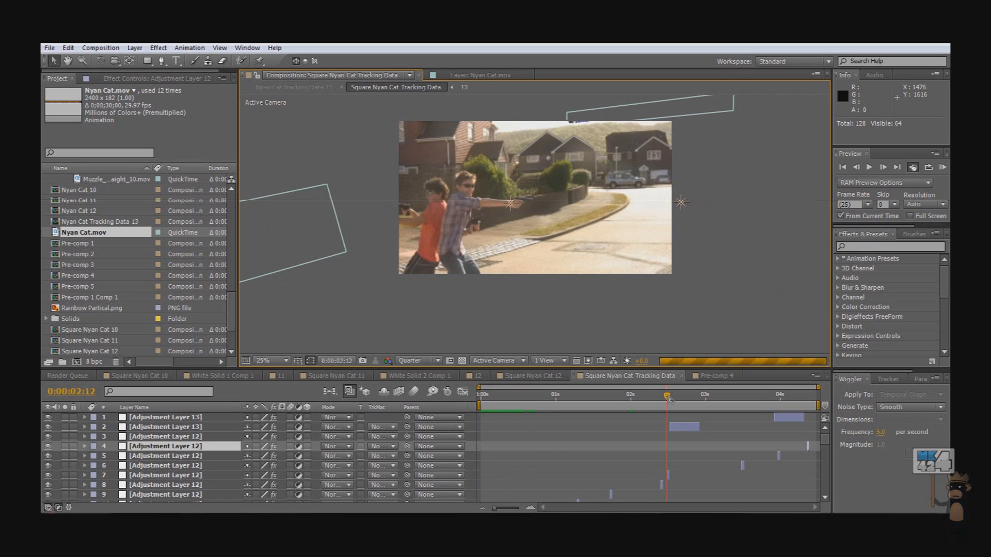
drag(670, 400, 668, 401)
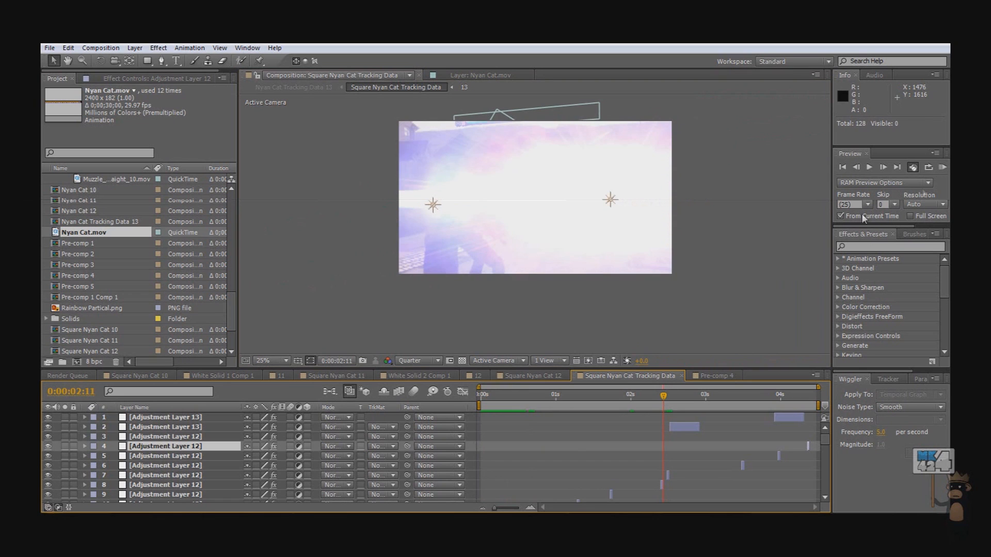
- Run a RAM preview of the tracked shot from 0:00:02:11 and stop the playback
click(942, 168)
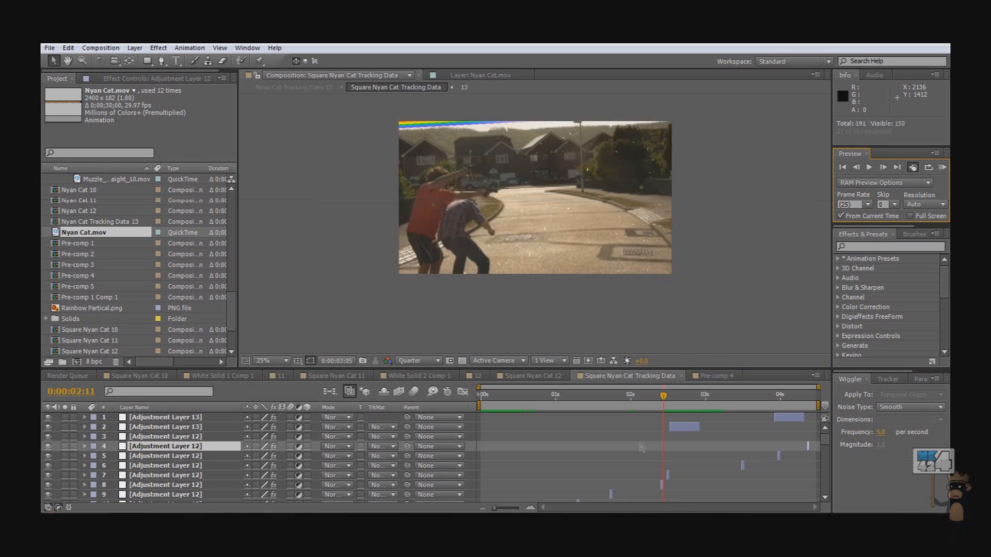
key(space)
click(671, 397)
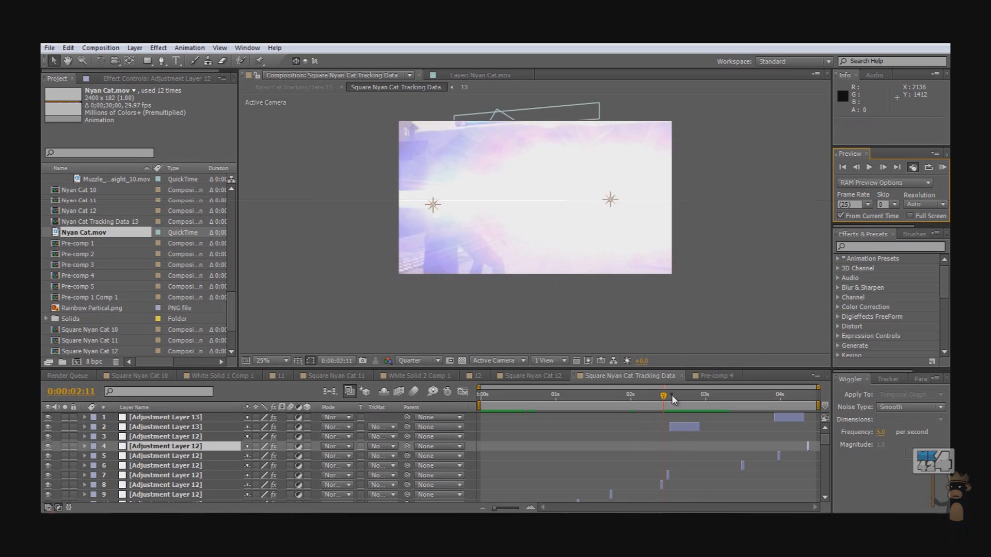
- Return to Pre-comp 4, move to 0:00:08:05 and show the adjustment layers in the layer stack
click(716, 376)
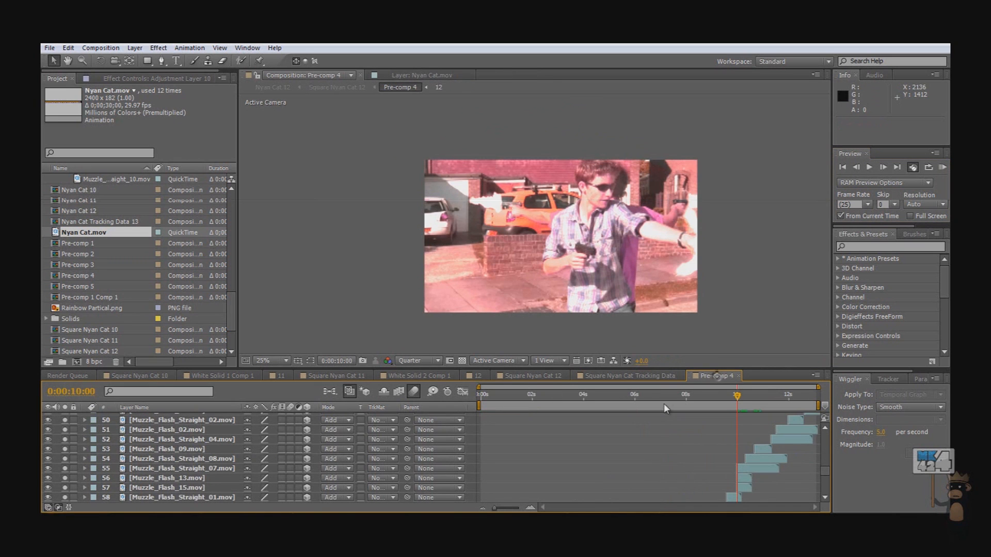
drag(725, 396, 694, 403)
scroll(722, 447, down, 4)
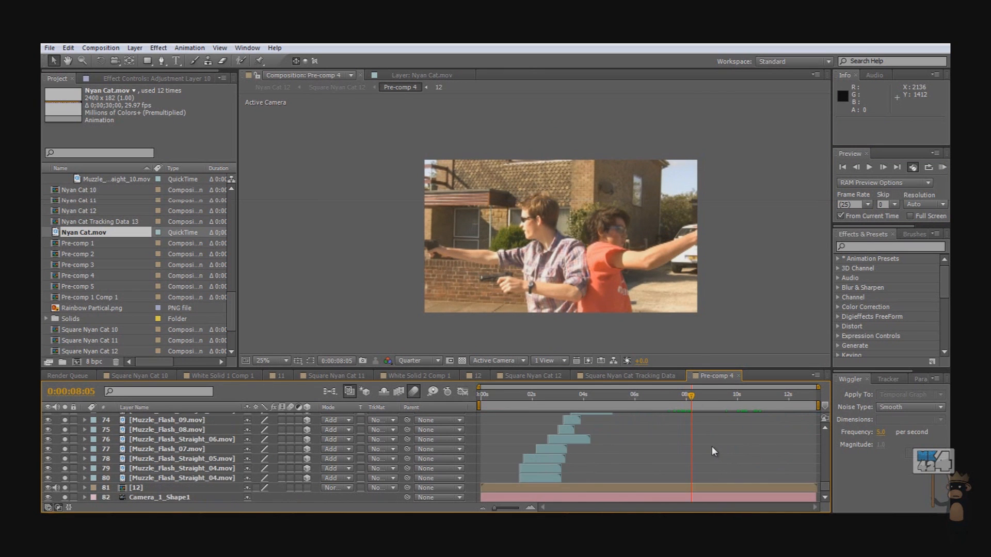
scroll(716, 444, up, 19)
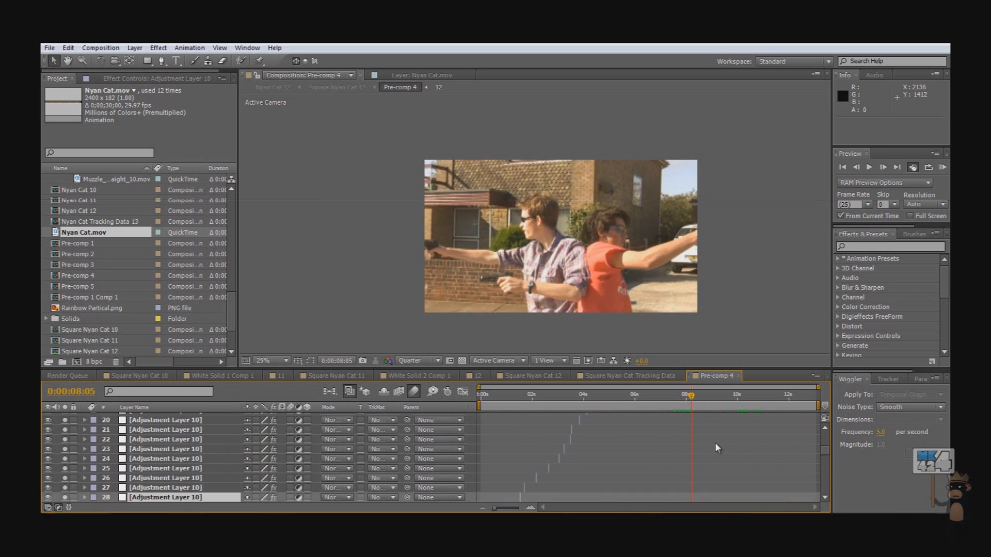
- Scrub forward to 0:00:09:15 and inspect the pink-tinted gunfire frame up close
drag(689, 404, 728, 405)
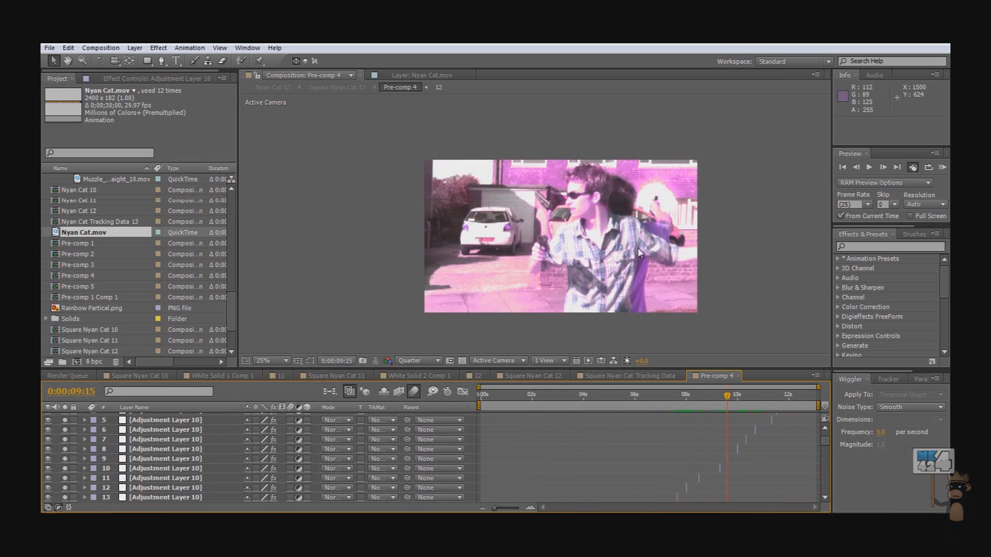
scroll(637, 248, up, 3)
scroll(564, 289, down, 1)
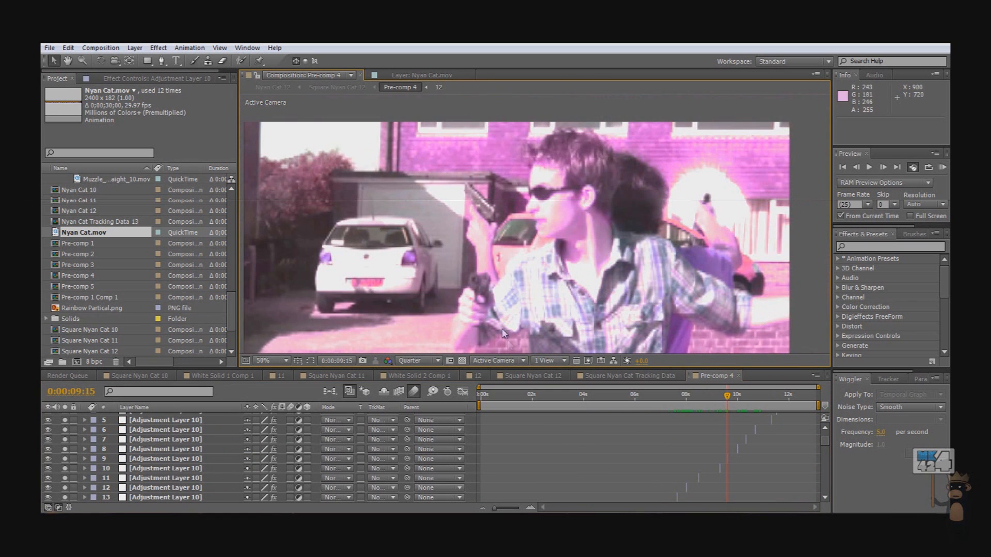
- Check compositions 12 and White Solid 2 Comp 1, and open Square Nyan Cat 11 at its first frame
click(472, 376)
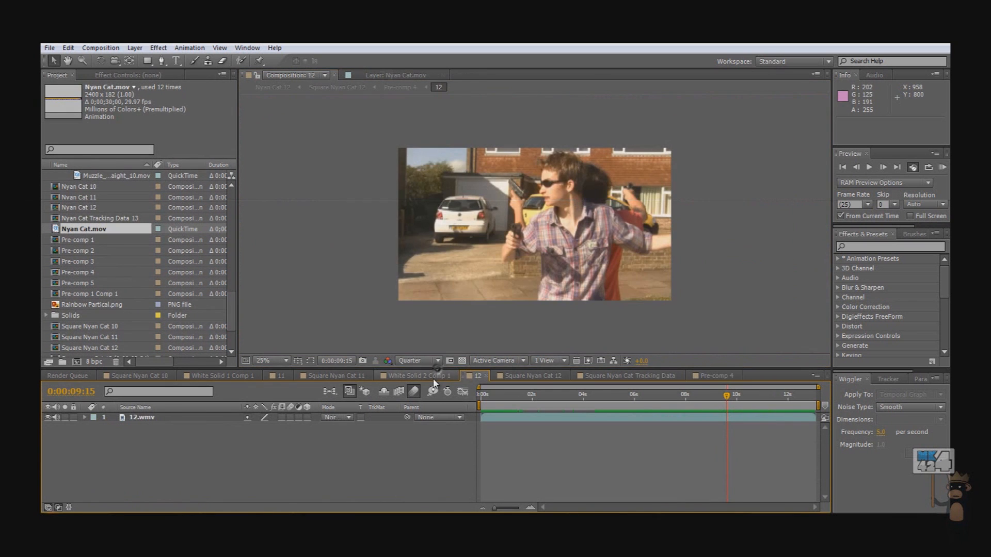
click(432, 377)
click(328, 378)
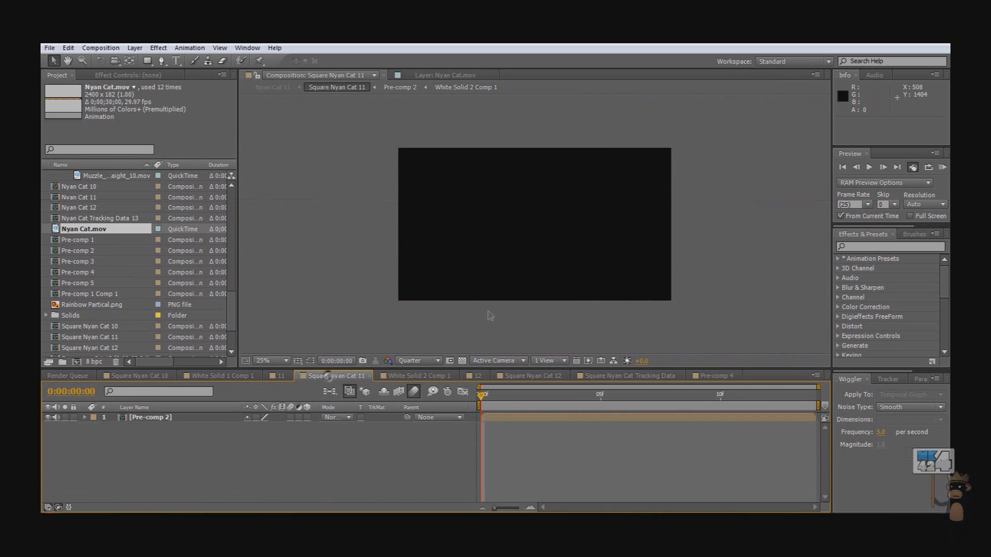
drag(481, 310, 461, 306)
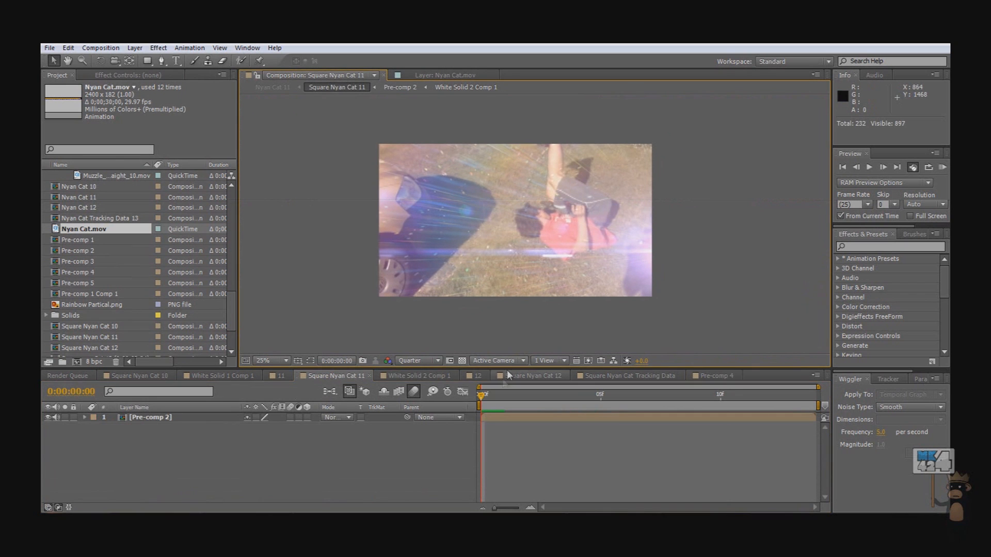
click(468, 404)
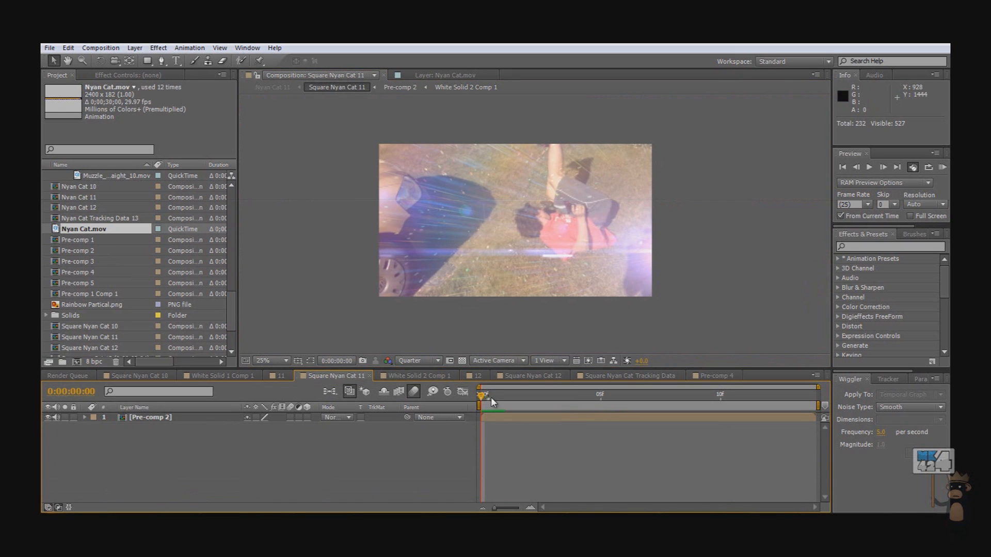
- Scrub forward to 0:00:00:05 and inspect the light streaks over the actor on the grass
drag(489, 394, 589, 407)
scroll(536, 230, up, 2)
drag(531, 231, 532, 246)
scroll(532, 246, down, 2)
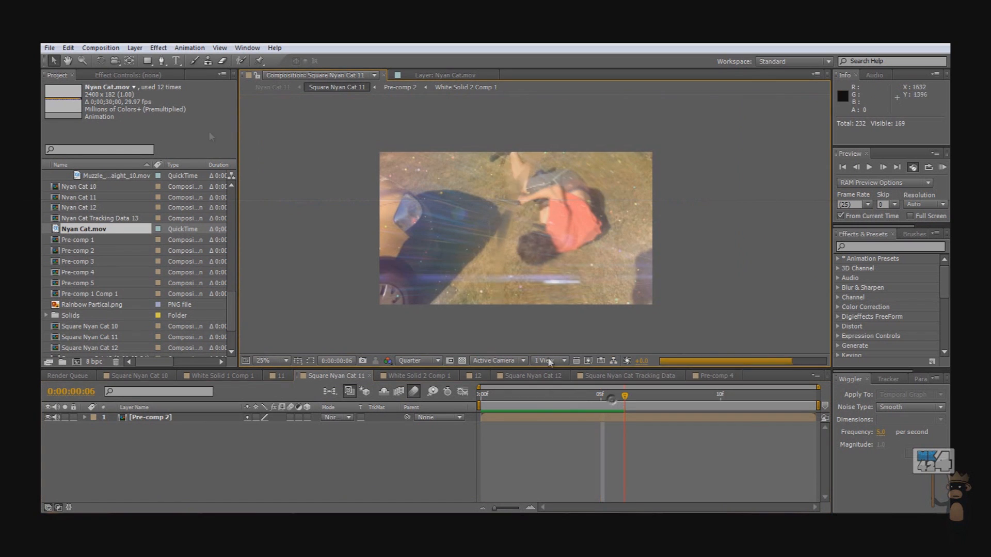
- Step frame by frame from 0:00:00:06 to the end of Square Nyan Cat 11 to render its preview
click(615, 397)
click(648, 398)
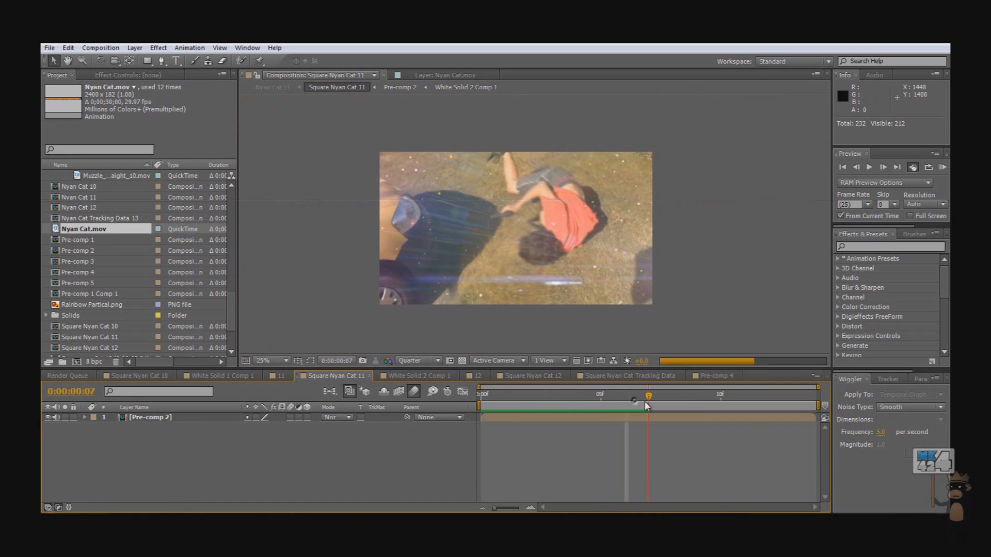
click(673, 398)
click(696, 399)
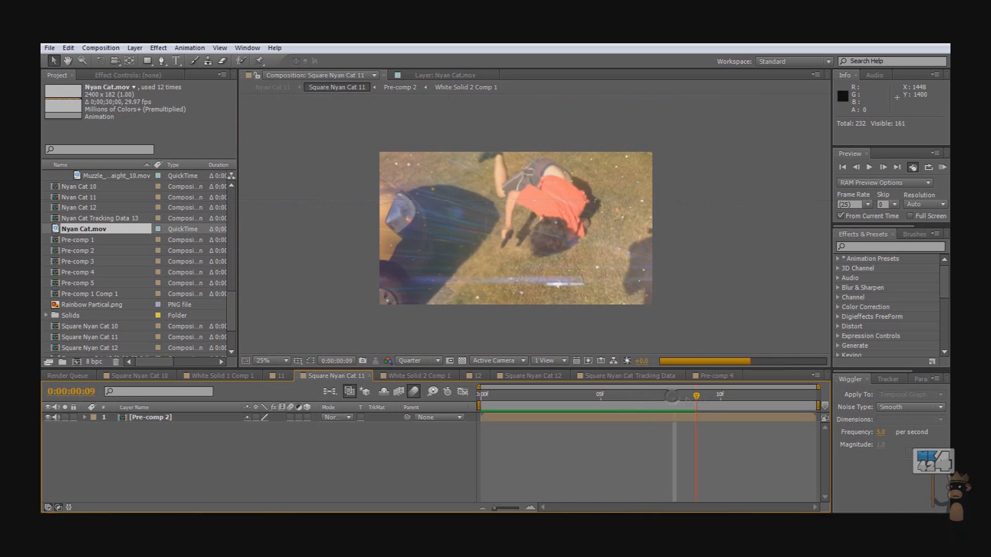
click(720, 398)
click(745, 398)
click(769, 398)
click(798, 398)
drag(797, 399, 816, 378)
- Preview the rendered shot and examine the coloured particles around the crouching actor at 0:00:00:13
key(KP_0)
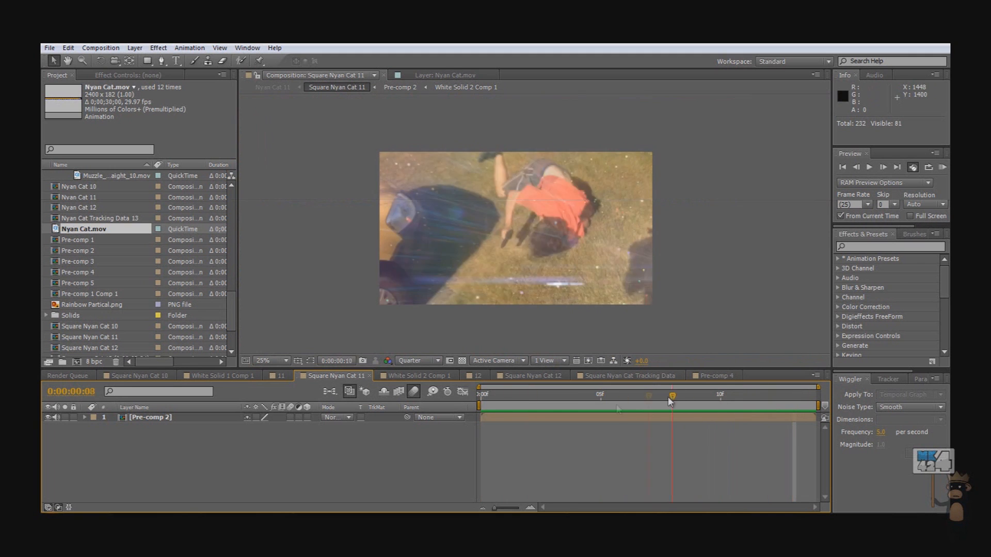
key(KP_0)
scroll(526, 232, up, 2)
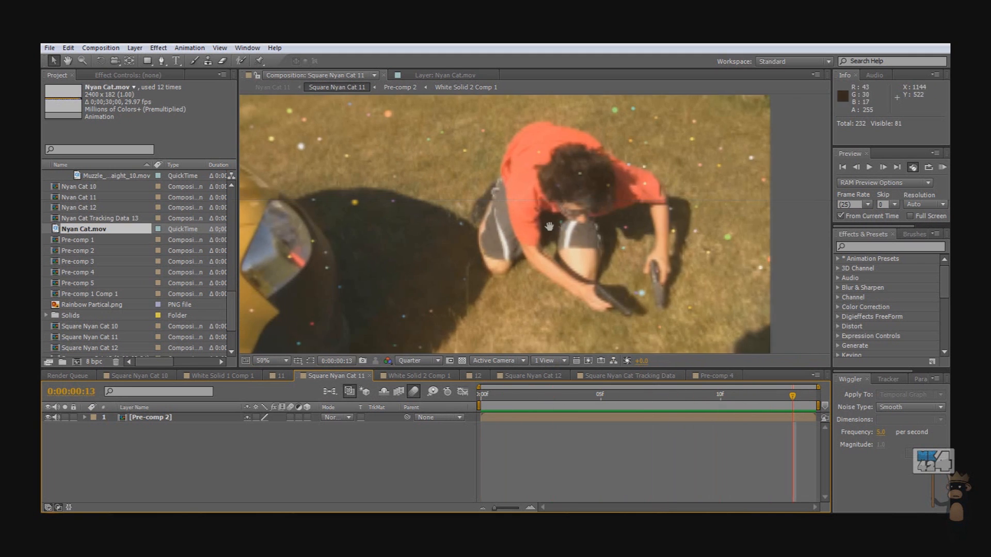
scroll(583, 227, down, 2)
drag(491, 244, 511, 239)
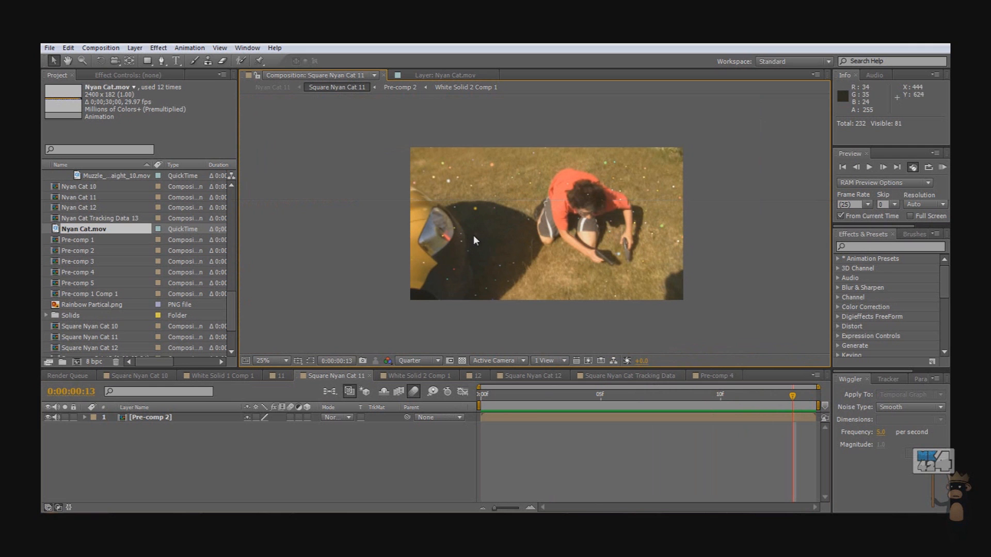
scroll(457, 220, up, 2)
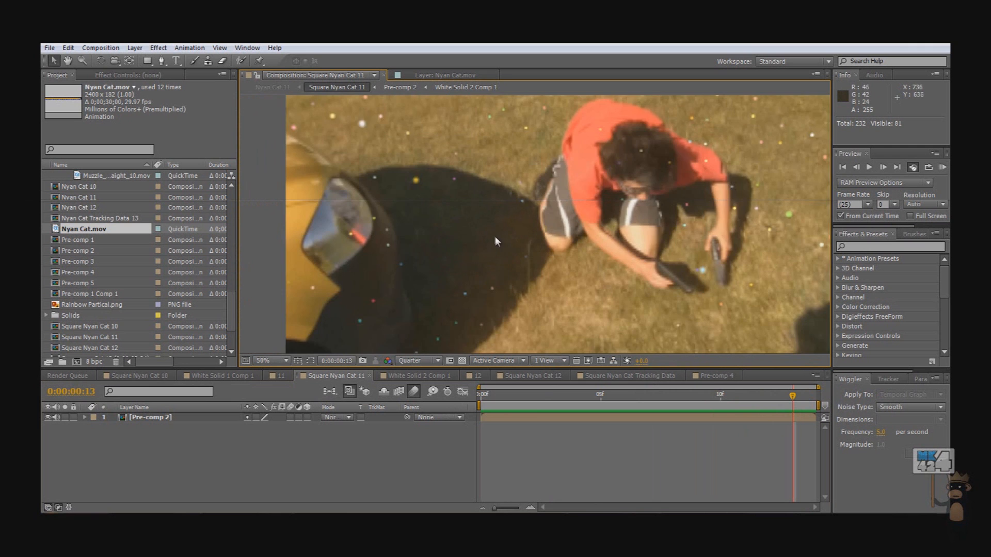
scroll(565, 274, down, 2)
scroll(565, 269, up, 2)
- Go back to 0:00:00:00 and inspect the lens flare and light rays across the opening frame
drag(725, 393, 488, 404)
scroll(541, 277, down, 2)
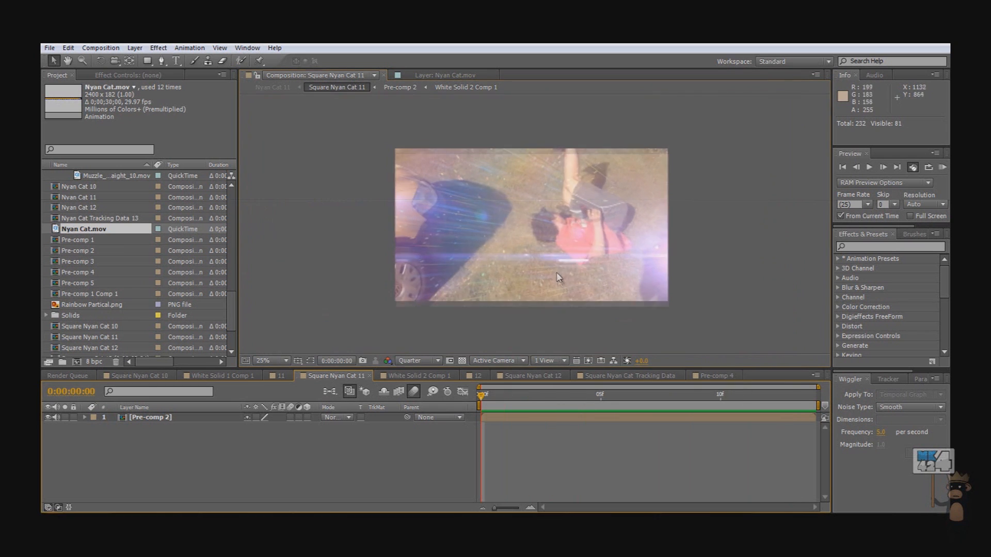
scroll(540, 278, up, 2)
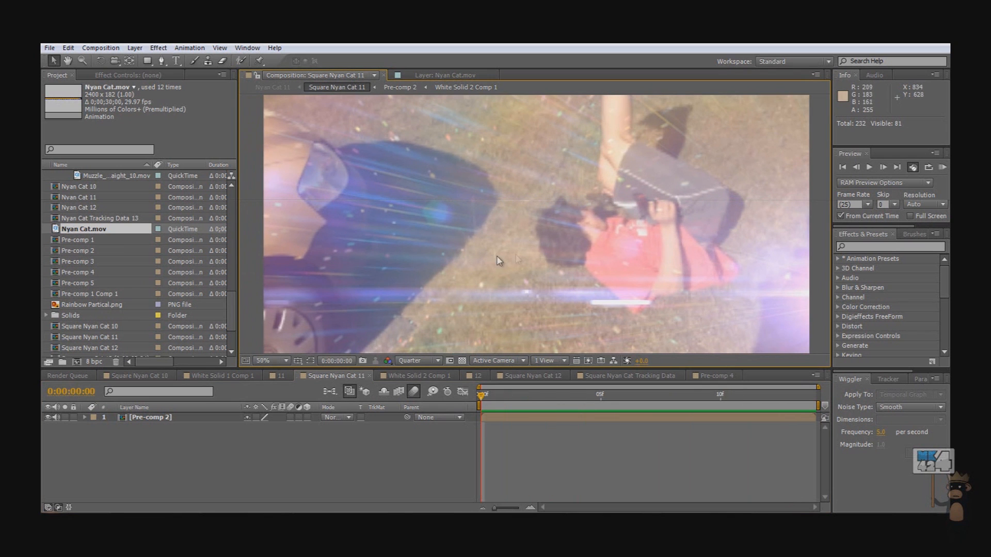
scroll(554, 282, down, 2)
- Review the shot at 0:00:00:07 and continue forward to 0:00:00:13 to compare the flare and particles
drag(491, 396, 649, 400)
scroll(548, 251, up, 2)
scroll(549, 251, down, 2)
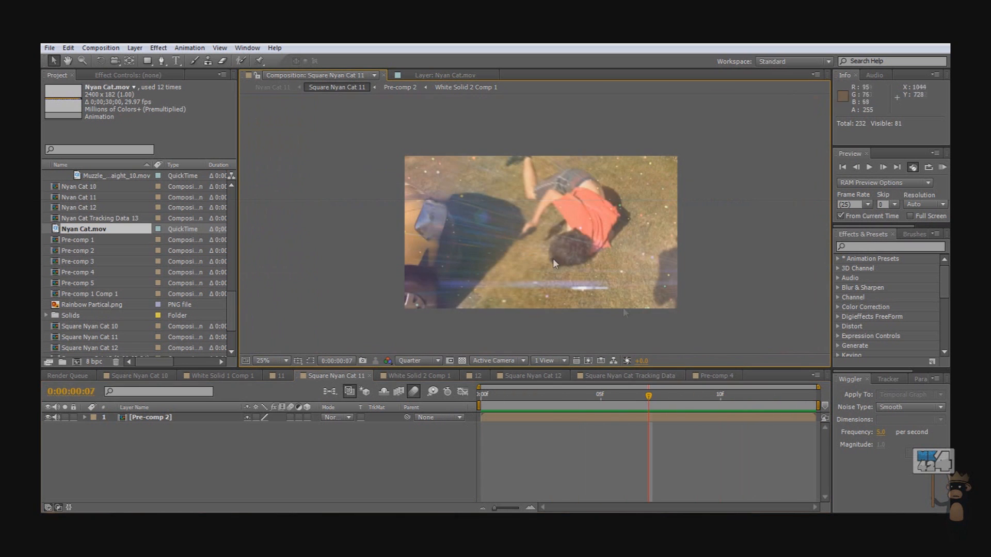
key(space)
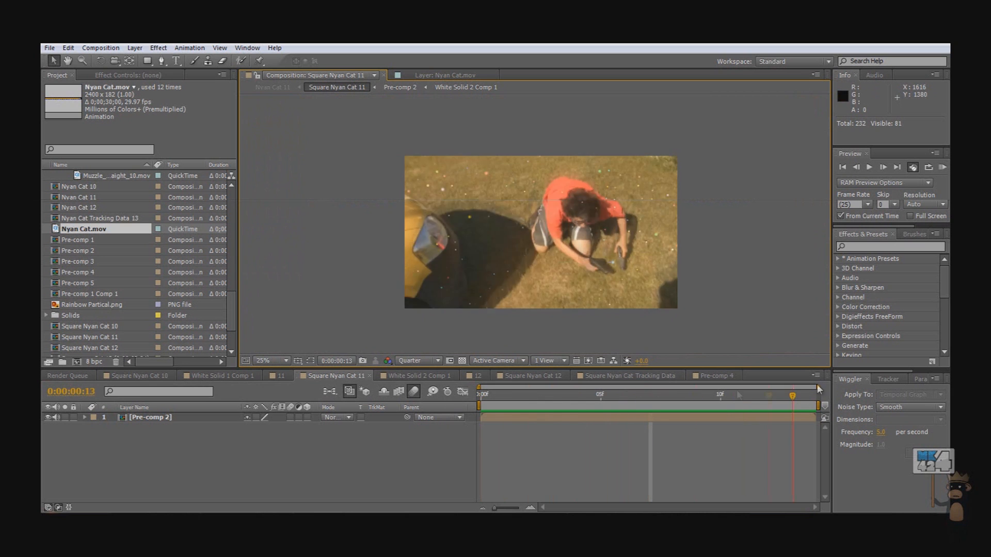
- Examine the particles, blue light streaks and glow around the fallen actor, ending on the frame at 0:00:00:00
scroll(509, 232, up, 2)
scroll(496, 246, down, 4)
scroll(495, 245, up, 2)
scroll(520, 250, up, 2)
scroll(571, 221, up, 1)
scroll(565, 223, down, 3)
scroll(562, 223, up, 2)
scroll(574, 221, down, 1)
scroll(634, 242, up, 1)
scroll(642, 268, down, 2)
scroll(623, 262, up, 2)
drag(623, 262, 661, 268)
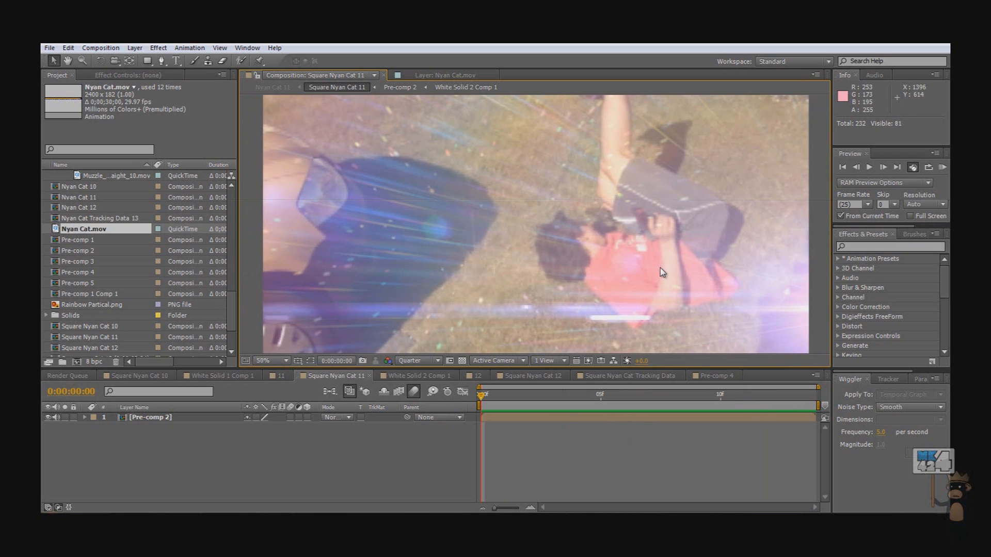